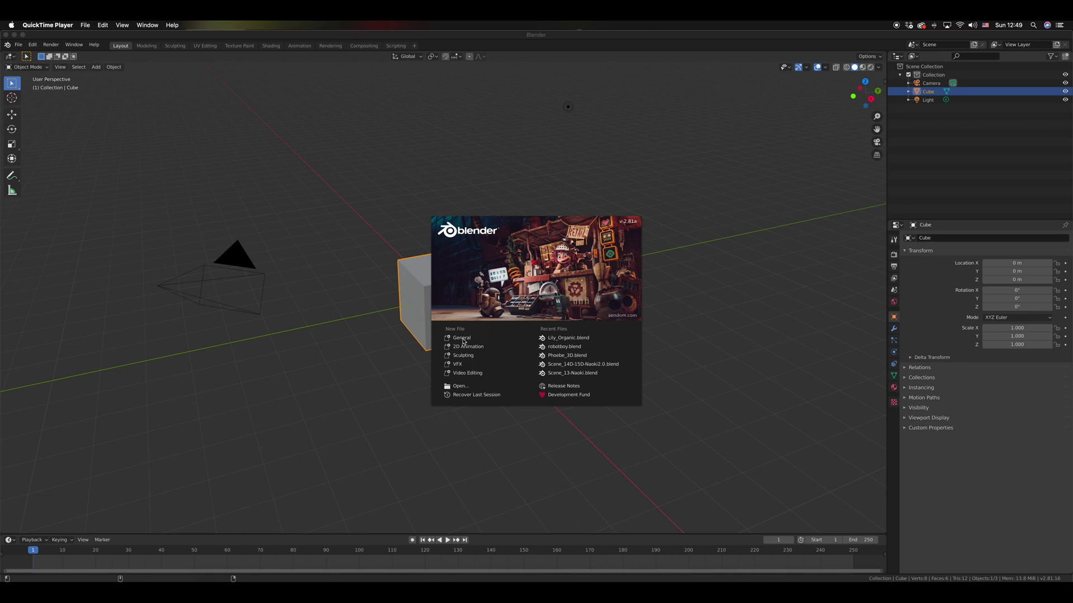
# Start a new General file with the default cube, camera and light.
pyautogui.click(463, 341)
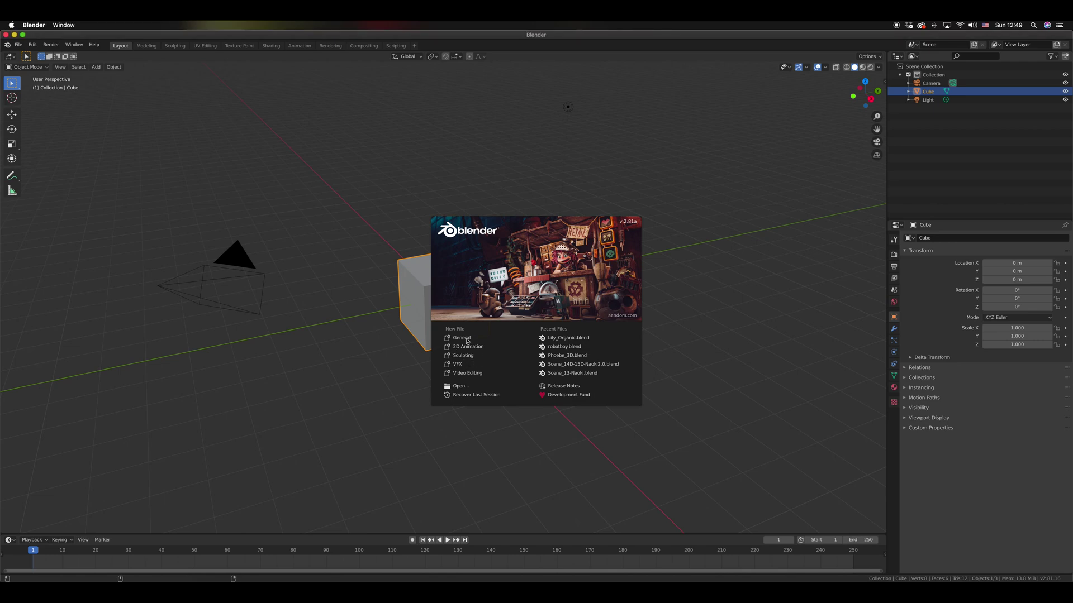
pyautogui.click(564, 337)
pyautogui.click(471, 339)
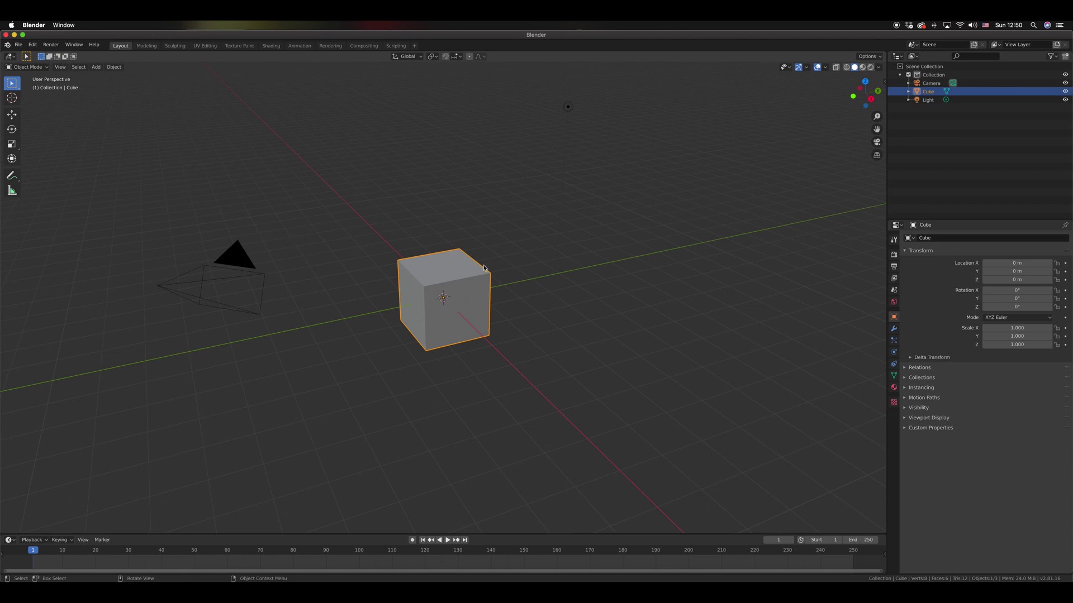
# Examine the default scene by orbiting the view around the selected cube, horizontally and vertically.
pyautogui.hscroll(5, 685, 265)
pyautogui.scroll(-5, 685, 265)
pyautogui.scroll(5, 685, 265)
pyautogui.hscroll(4, 685, 264)
pyautogui.hscroll(-3, 687, 265)
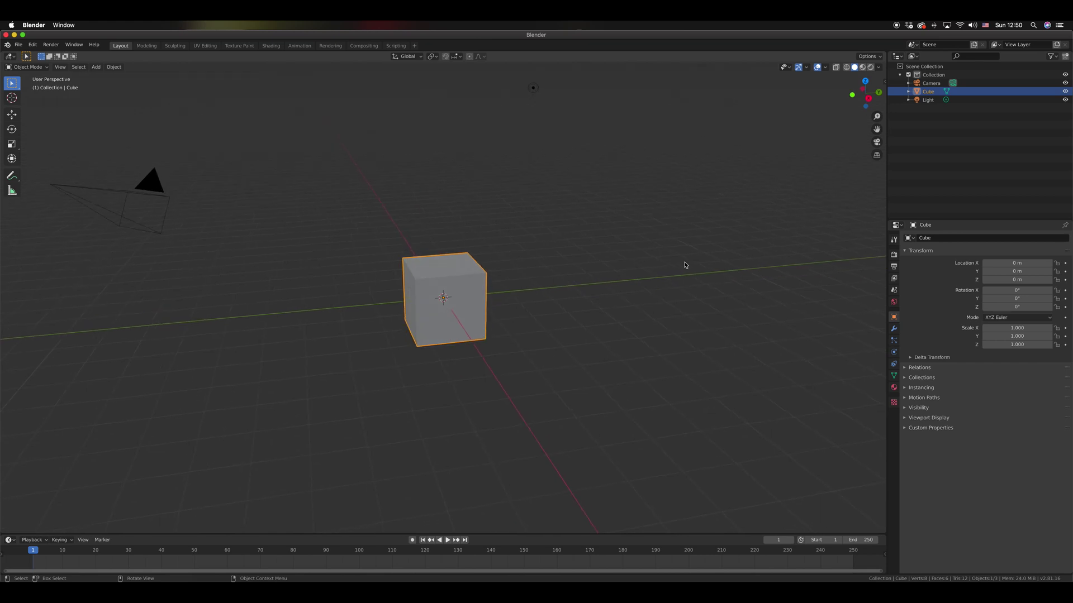
pyautogui.hscroll(-2, 685, 265)
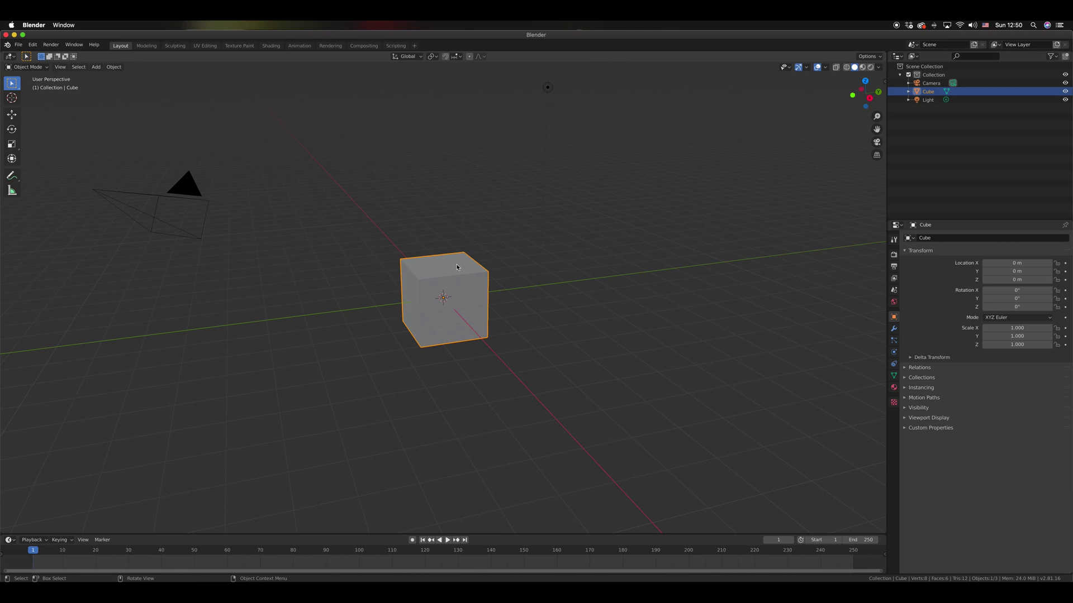
pyautogui.scroll(-5, 518, 286)
pyautogui.scroll(5, 518, 286)
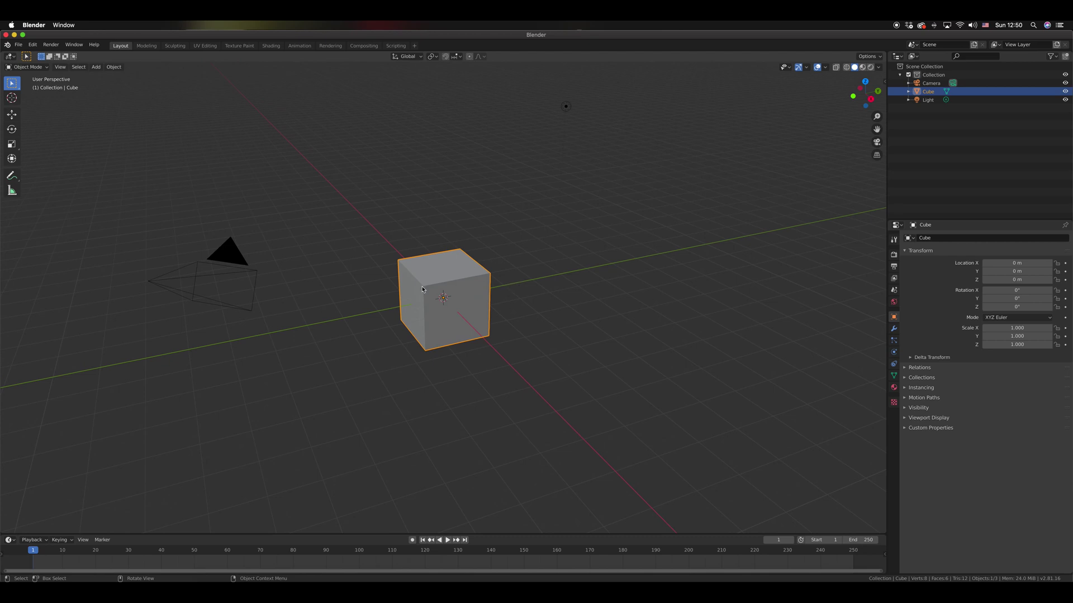
pyautogui.scroll(-2, 582, 291)
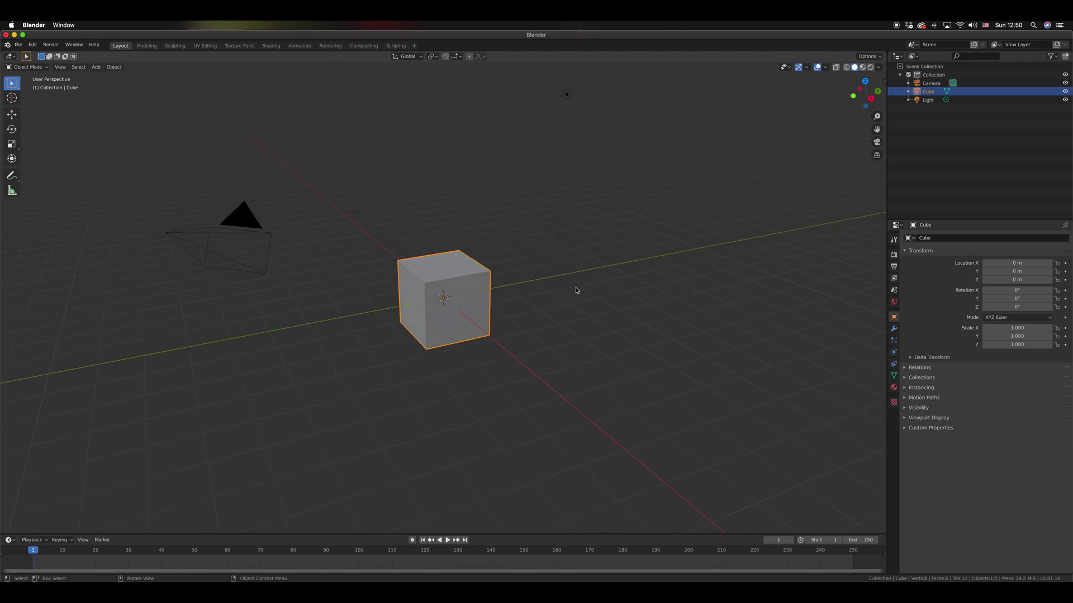
# Deselect the default cube in the viewport.
pyautogui.click(574, 288)
pyautogui.click(461, 279)
pyautogui.scroll(-4, 461, 279)
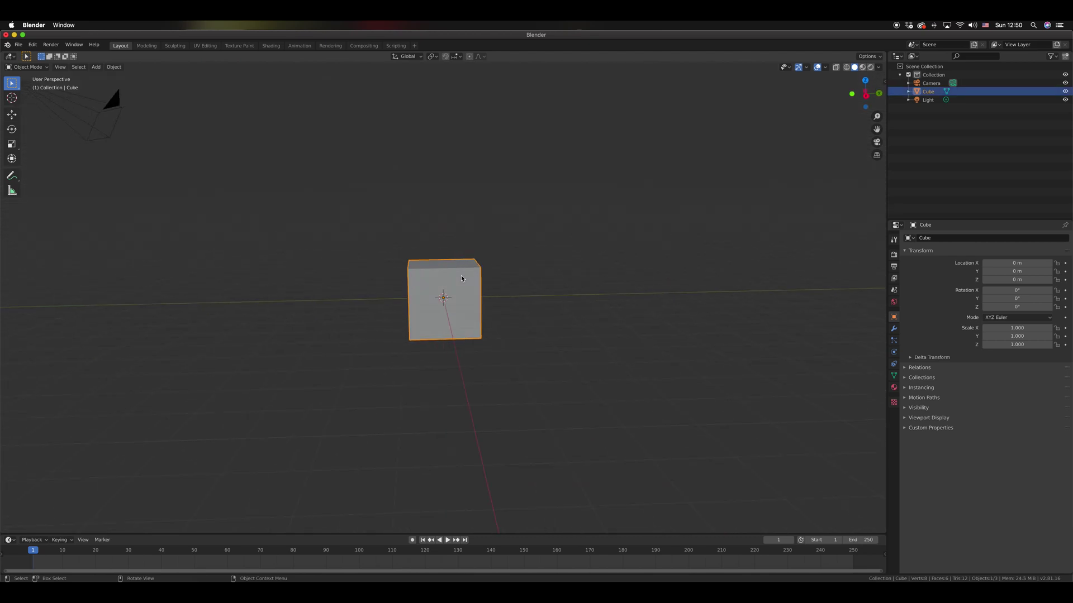
pyautogui.click(542, 285)
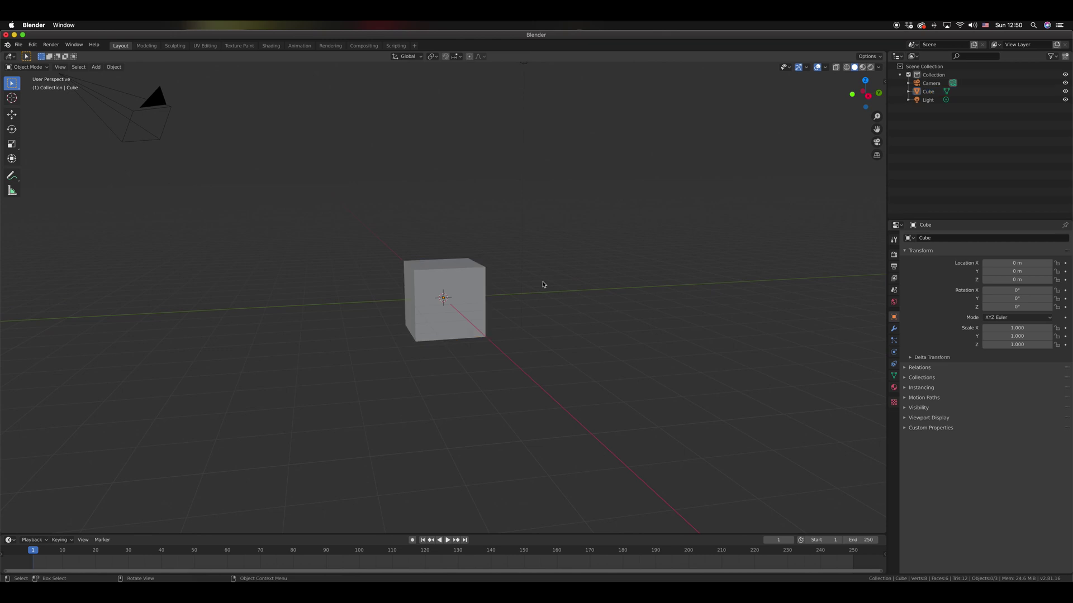
# Examine the deselected cube from above, from low angles and from several sides.
pyautogui.scroll(-5, 545, 284)
pyautogui.scroll(-8, 549, 284)
pyautogui.scroll(4, 553, 283)
pyautogui.scroll(-5, 554, 282)
pyautogui.scroll(6, 553, 283)
pyautogui.hscroll(6, 554, 282)
pyautogui.hscroll(-10, 553, 283)
pyautogui.scroll(-5, 554, 283)
pyautogui.hscroll(-5, 554, 283)
pyautogui.scroll(6, 554, 282)
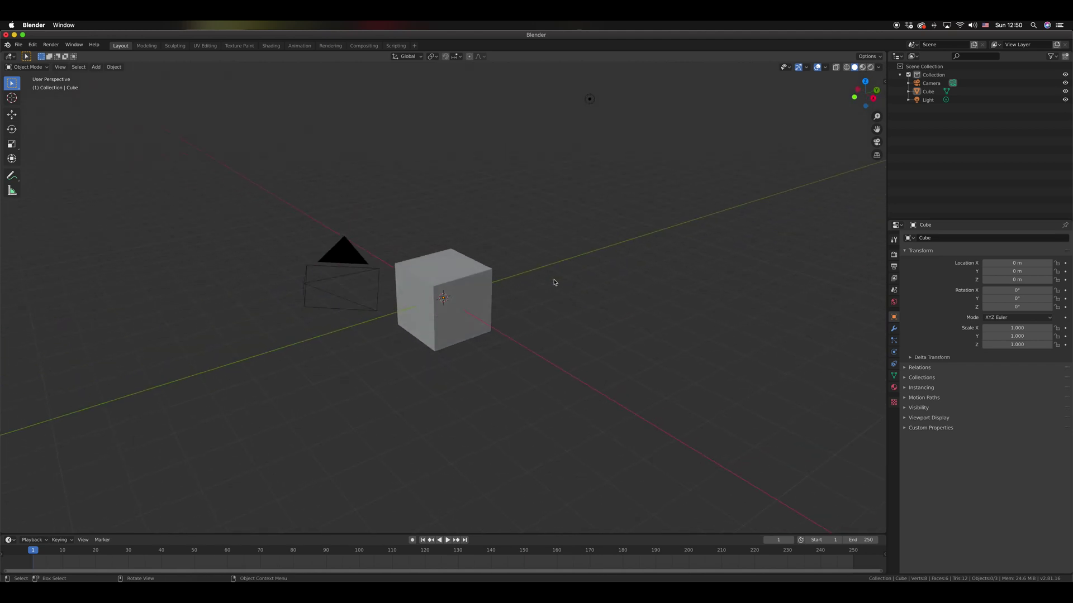
pyautogui.hscroll(6, 554, 282)
pyautogui.hscroll(-2, 554, 282)
pyautogui.scroll(-4, 554, 283)
pyautogui.scroll(4, 555, 283)
pyautogui.scroll(-3, 554, 283)
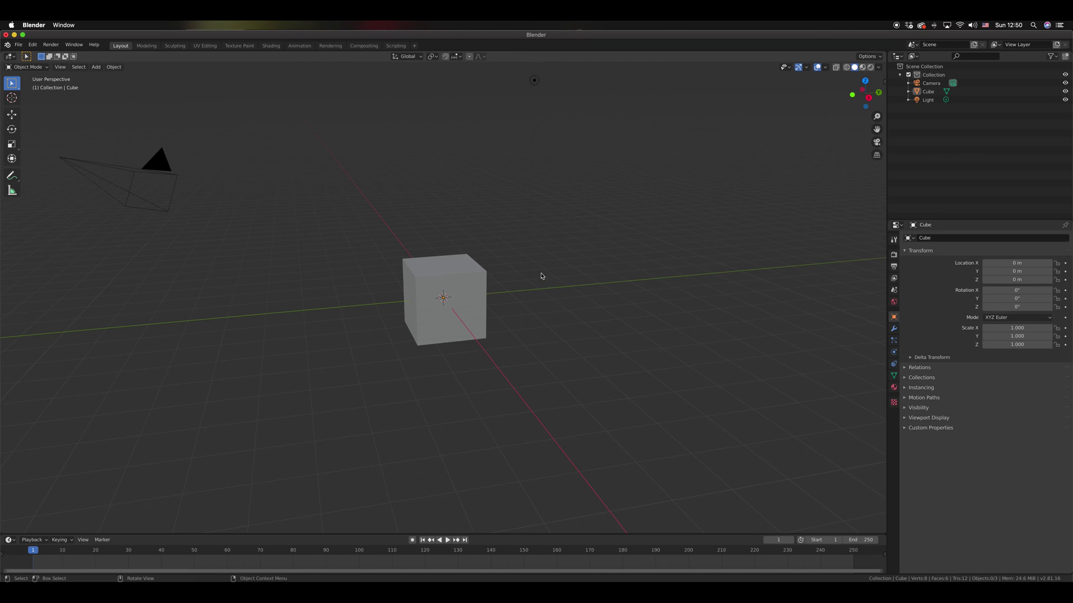
# Inspect the cube at closer and farther distances by zooming the view in and out.
pyautogui.keyDown('ctrl'); pyautogui.scroll(5, 454, 287); pyautogui.keyUp('ctrl')
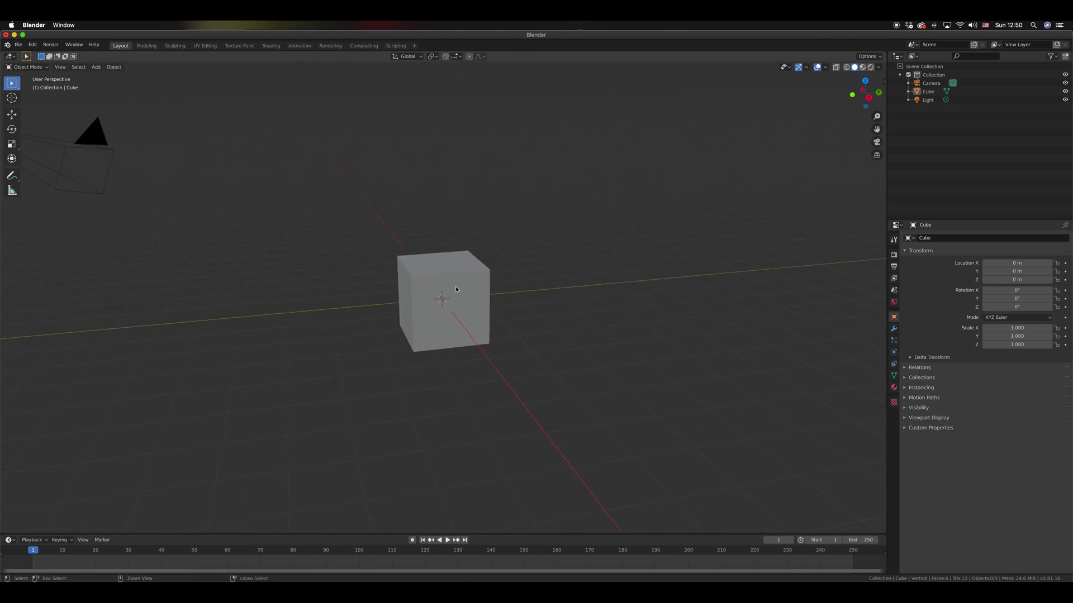
pyautogui.keyDown('ctrl'); pyautogui.scroll(-4, 455, 286); pyautogui.keyUp('ctrl')
pyautogui.keyDown('ctrl'); pyautogui.scroll(4, 455, 286); pyautogui.keyUp('ctrl')
pyautogui.keyDown('ctrl'); pyautogui.scroll(-4, 454, 286); pyautogui.keyUp('ctrl')
pyautogui.keyDown('ctrl'); pyautogui.scroll(3, 455, 286); pyautogui.keyUp('ctrl')
pyautogui.keyDown('ctrl'); pyautogui.scroll(-3, 454, 286); pyautogui.keyUp('ctrl')
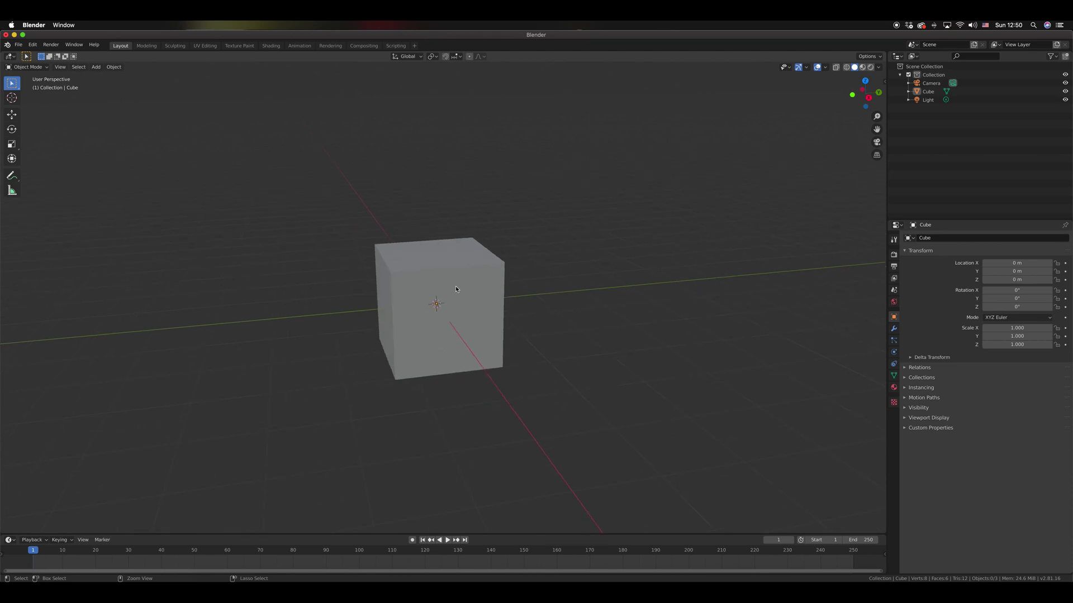
pyautogui.keyDown('ctrl'); pyautogui.scroll(3, 455, 286); pyautogui.keyUp('ctrl')
pyautogui.keyDown('ctrl'); pyautogui.scroll(-4, 455, 286); pyautogui.keyUp('ctrl')
pyautogui.keyDown('ctrl'); pyautogui.scroll(3, 455, 286); pyautogui.keyUp('ctrl')
pyautogui.keyDown('ctrl'); pyautogui.scroll(-4, 456, 290); pyautogui.keyUp('ctrl')
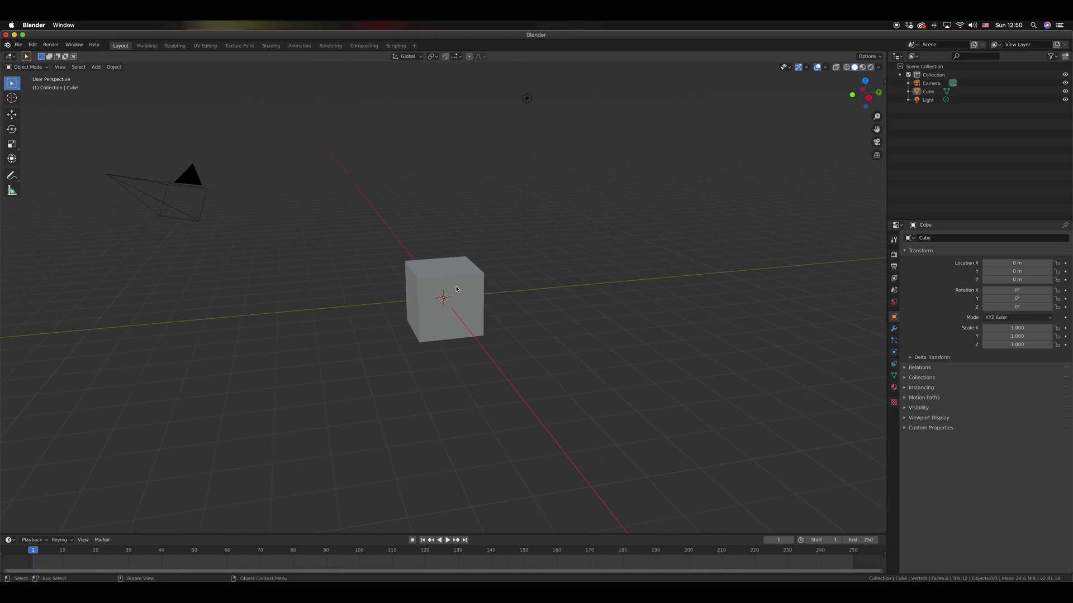
# Look at the cube's side faces by orbiting the view horizontally back and forth.
pyautogui.hscroll(-5, 456, 289)
pyautogui.hscroll(5, 458, 289)
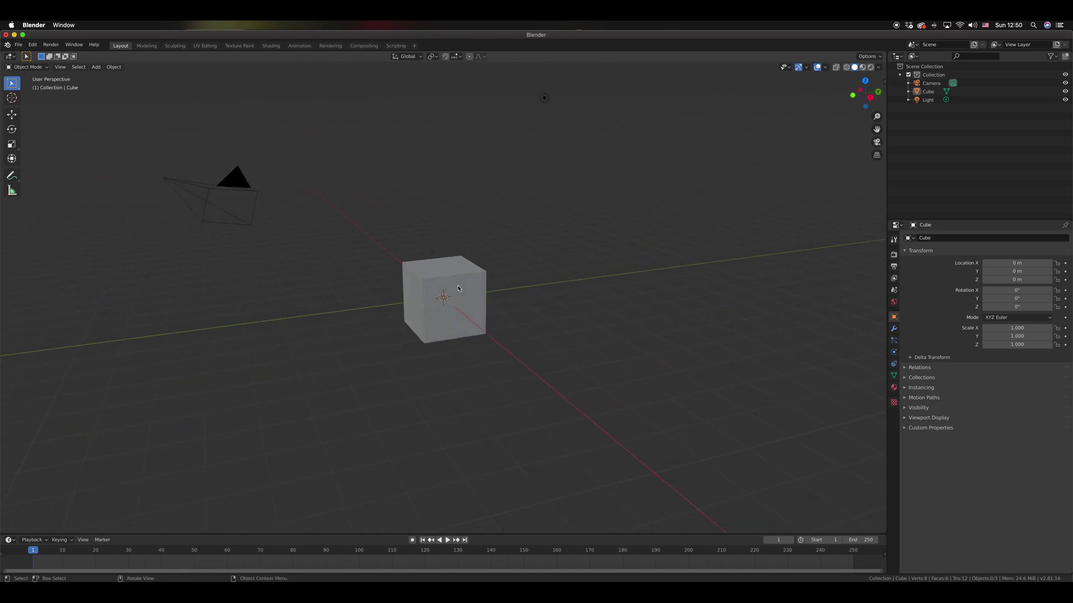
pyautogui.hscroll(5, 458, 289)
pyautogui.hscroll(-8, 459, 288)
pyautogui.hscroll(6, 459, 287)
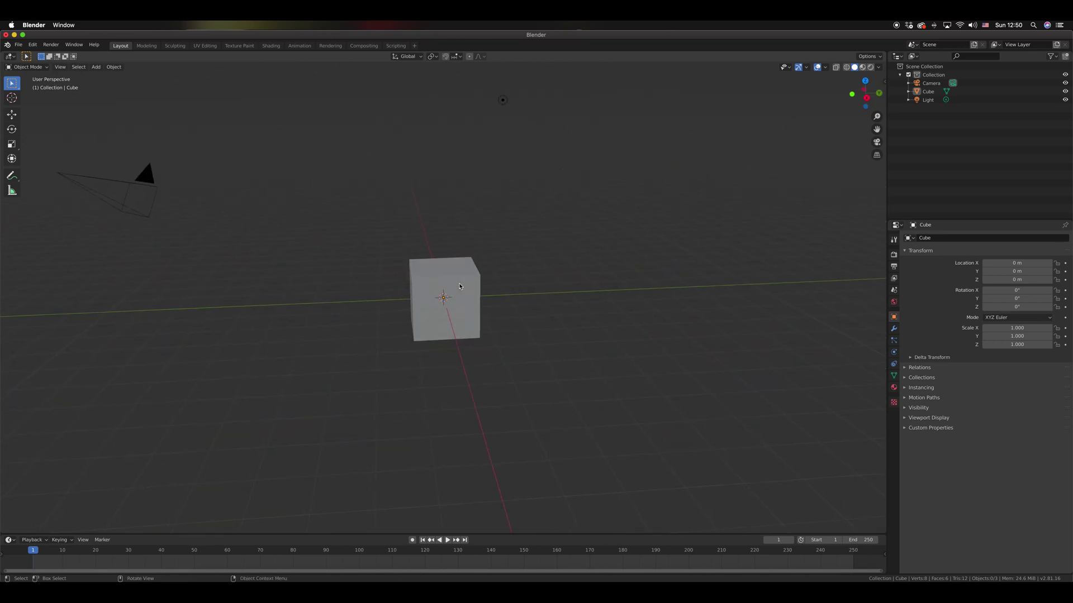
pyautogui.hscroll(-6, 460, 286)
pyautogui.hscroll(5, 461, 286)
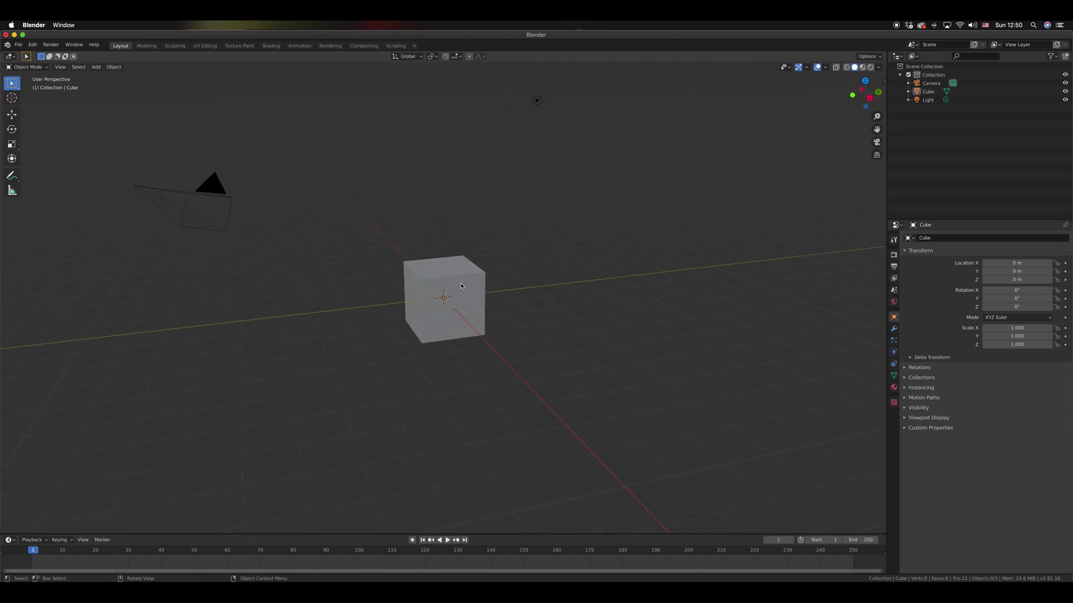
# Pan the view up, down and sideways to look over the area around the cube.
pyautogui.keyDown('shift'); pyautogui.scroll(3, 461, 286); pyautogui.keyUp('shift')
pyautogui.keyDown('shift'); pyautogui.scroll(-6, 461, 286); pyautogui.keyUp('shift')
pyautogui.keyDown('shift'); pyautogui.hscroll(-4, 461, 286); pyautogui.keyUp('shift')
pyautogui.keyDown('shift'); pyautogui.hscroll(4, 461, 286); pyautogui.keyUp('shift')
pyautogui.keyDown('shift'); pyautogui.scroll(5, 461, 286); pyautogui.keyUp('shift')
pyautogui.keyDown('shift'); pyautogui.scroll(-5, 461, 286); pyautogui.keyUp('shift')
pyautogui.keyDown('shift'); pyautogui.hscroll(-4, 460, 286); pyautogui.keyUp('shift')
pyautogui.keyDown('shift'); pyautogui.hscroll(5, 461, 286); pyautogui.keyUp('shift')
pyautogui.keyDown('shift'); pyautogui.scroll(3, 461, 286); pyautogui.keyUp('shift')
pyautogui.keyDown('shift'); pyautogui.hscroll(-2, 462, 286); pyautogui.keyUp('shift')
pyautogui.keyDown('shift'); pyautogui.scroll(-2, 461, 286); pyautogui.keyUp('shift')
pyautogui.keyDown('shift'); pyautogui.hscroll(2, 461, 286); pyautogui.keyUp('shift')
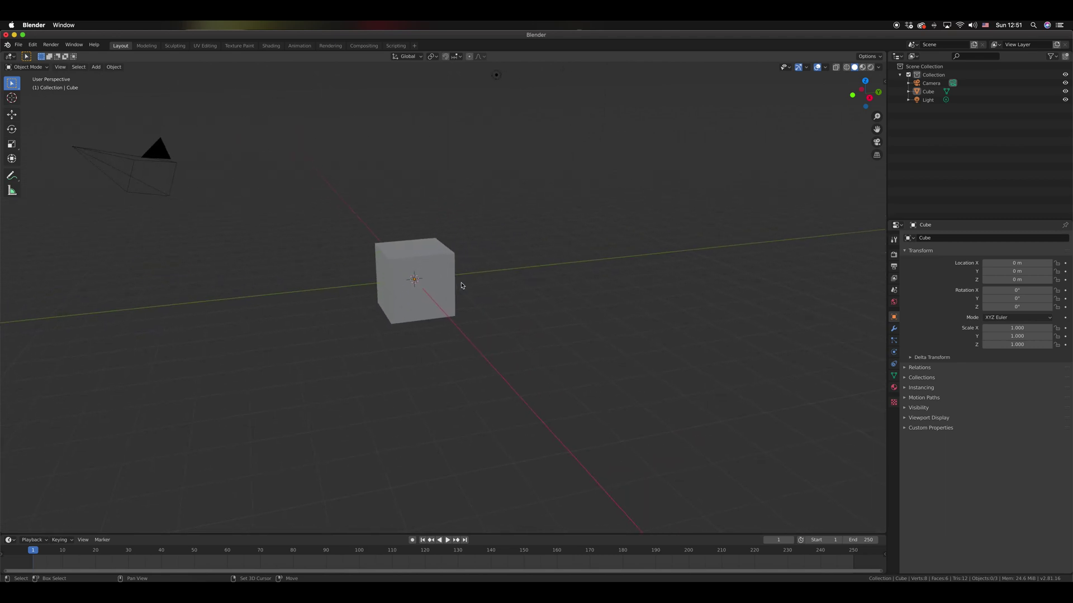
# Orbit and pan the view far sideways past the cube, and bring the cube back near the centre.
pyautogui.hscroll(4, 462, 286)
pyautogui.hscroll(3, 462, 286)
pyautogui.hscroll(-8, 462, 286)
pyautogui.keyDown('shift'); pyautogui.scroll(-3, 463, 285); pyautogui.keyUp('shift')
pyautogui.keyDown('shift'); pyautogui.hscroll(-6, 464, 285); pyautogui.keyUp('shift')
pyautogui.keyDown('shift'); pyautogui.scroll(3, 464, 286); pyautogui.keyUp('shift')
pyautogui.keyDown('shift'); pyautogui.hscroll(3, 465, 286); pyautogui.keyUp('shift')
pyautogui.keyDown('shift'); pyautogui.hscroll(10, 466, 285); pyautogui.keyUp('shift')
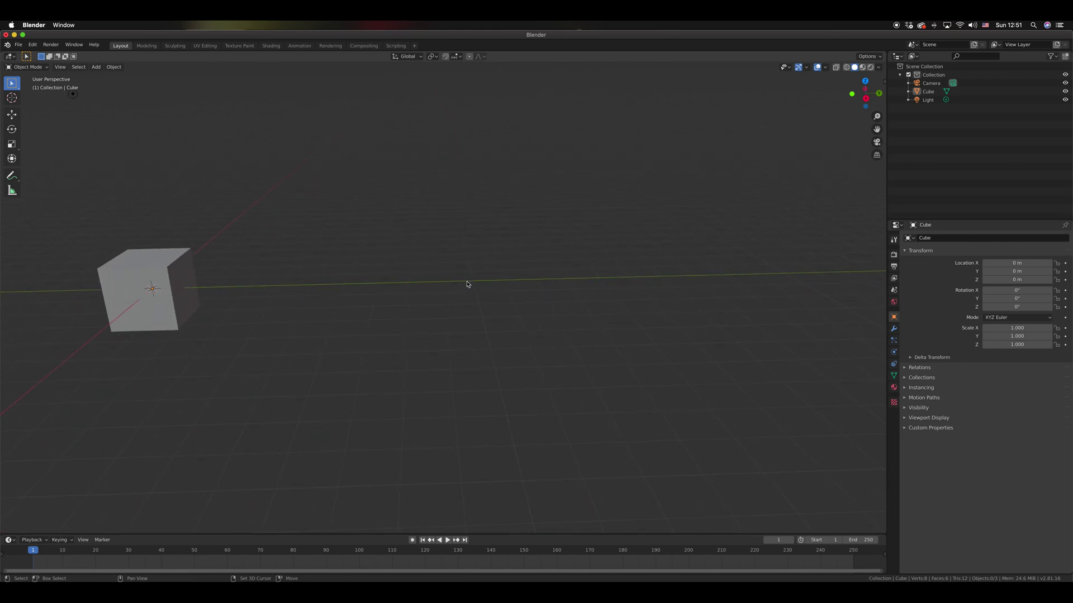
pyautogui.keyDown('shift'); pyautogui.hscroll(-10, 352, 279); pyautogui.keyUp('shift')
pyautogui.keyDown('shift'); pyautogui.hscroll(3, 353, 278); pyautogui.keyUp('shift')
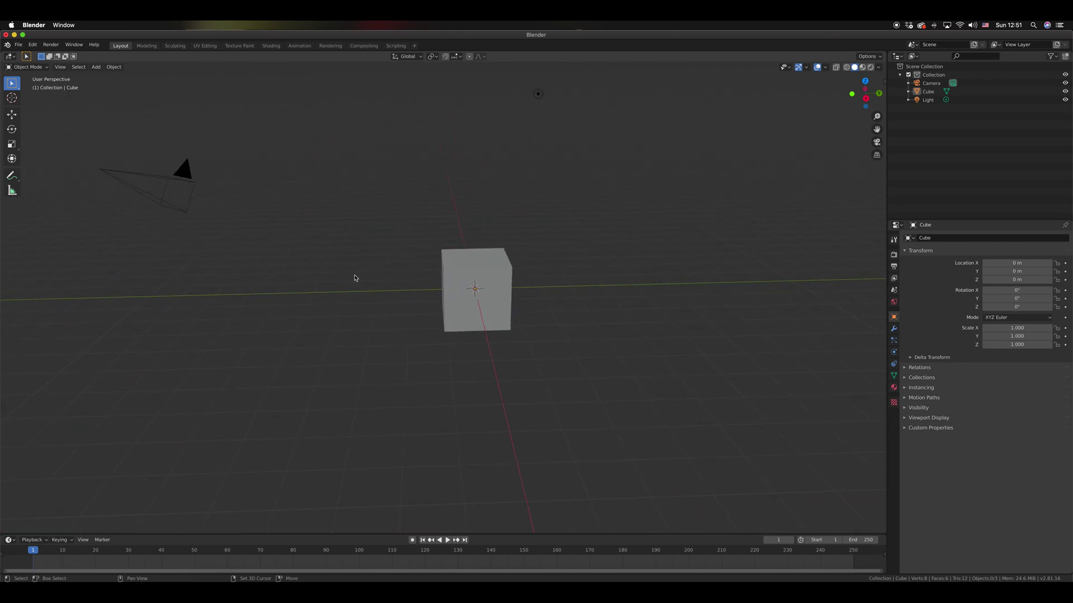
pyautogui.keyDown('shift'); pyautogui.hscroll(3, 496, 94); pyautogui.keyUp('shift')
pyautogui.keyDown('shift'); pyautogui.hscroll(-1, 505, 93); pyautogui.keyUp('shift')
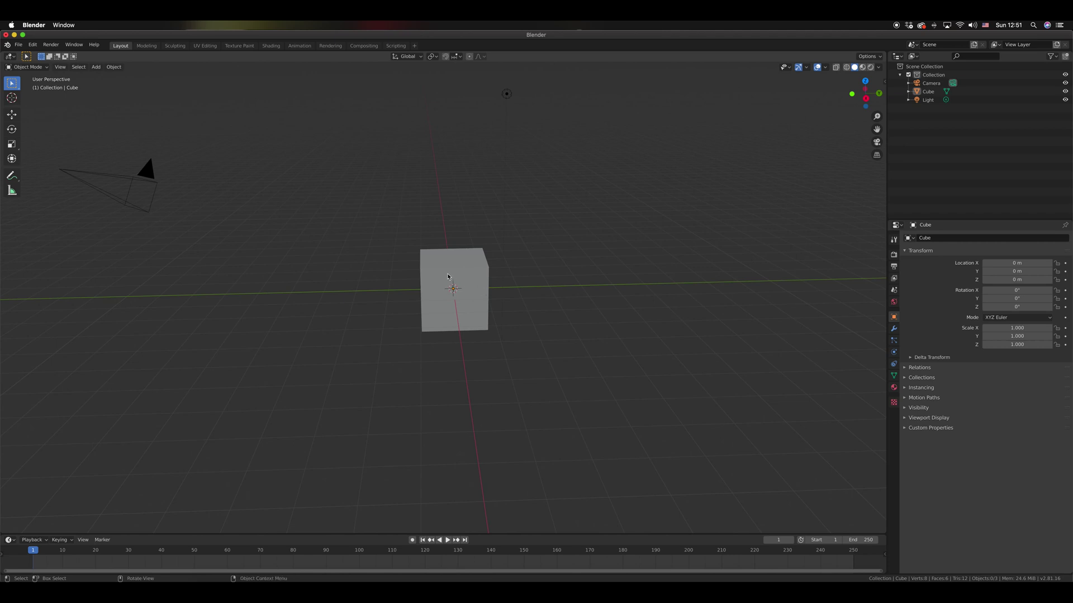
# Zoom repeatedly in and out on the cube, finishing with a closer view of it.
pyautogui.keyDown('ctrl'); pyautogui.scroll(5, 447, 276); pyautogui.keyUp('ctrl')
pyautogui.keyDown('ctrl'); pyautogui.scroll(-6, 448, 276); pyautogui.keyUp('ctrl')
pyautogui.keyDown('ctrl'); pyautogui.scroll(2, 447, 277); pyautogui.keyUp('ctrl')
pyautogui.keyDown('ctrl'); pyautogui.scroll(-3, 447, 276); pyautogui.keyUp('ctrl')
pyautogui.keyDown('ctrl'); pyautogui.scroll(6, 447, 277); pyautogui.keyUp('ctrl')
pyautogui.keyDown('ctrl'); pyautogui.scroll(-3, 448, 276); pyautogui.keyUp('ctrl')
pyautogui.keyDown('ctrl'); pyautogui.scroll(3, 447, 277); pyautogui.keyUp('ctrl')
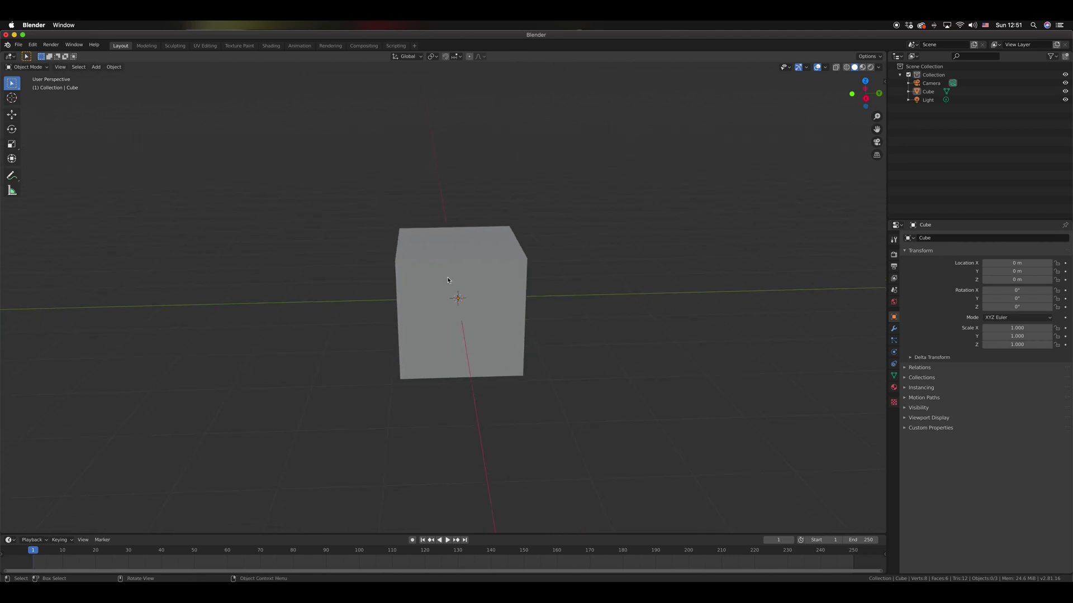
# Examine the enlarged cube from all around, ending nearly level with the face along the Y axis.
pyautogui.hscroll(-6, 450, 278)
pyautogui.hscroll(-5, 450, 278)
pyautogui.scroll(-4, 451, 278)
pyautogui.scroll(7, 450, 278)
pyautogui.scroll(-7, 451, 278)
pyautogui.scroll(7, 456, 279)
pyautogui.scroll(-3, 456, 279)
pyautogui.scroll(6, 456, 279)
pyautogui.hscroll(5, 456, 279)
pyautogui.scroll(-6, 456, 280)
pyautogui.scroll(-6, 456, 280)
pyautogui.scroll(7, 456, 279)
pyautogui.scroll(-6, 457, 280)
pyautogui.hscroll(5, 457, 279)
pyautogui.scroll(6, 456, 280)
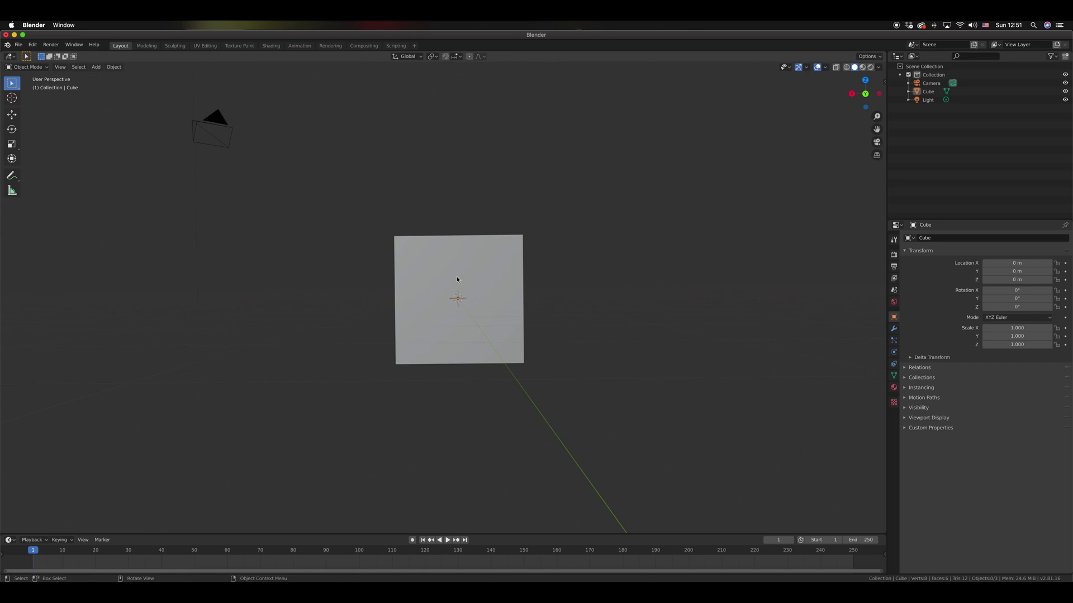
# View the cube's Y-axis face at varying distances, ending slightly farther away.
pyautogui.keyDown('ctrl'); pyautogui.scroll(3, 457, 280); pyautogui.keyUp('ctrl')
pyautogui.keyDown('ctrl'); pyautogui.scroll(-3, 457, 279); pyautogui.keyUp('ctrl')
pyautogui.keyDown('ctrl'); pyautogui.scroll(4, 457, 279); pyautogui.keyUp('ctrl')
pyautogui.keyDown('ctrl'); pyautogui.scroll(-4, 457, 280); pyautogui.keyUp('ctrl')
pyautogui.keyDown('ctrl'); pyautogui.scroll(3, 457, 279); pyautogui.keyUp('ctrl')
pyautogui.keyDown('ctrl'); pyautogui.scroll(-3, 457, 279); pyautogui.keyUp('ctrl')
pyautogui.keyDown('ctrl'); pyautogui.scroll(3, 457, 279); pyautogui.keyUp('ctrl')
pyautogui.keyDown('ctrl'); pyautogui.scroll(-4, 457, 279); pyautogui.keyUp('ctrl')
pyautogui.keyDown('ctrl'); pyautogui.scroll(1, 457, 280); pyautogui.keyUp('ctrl')
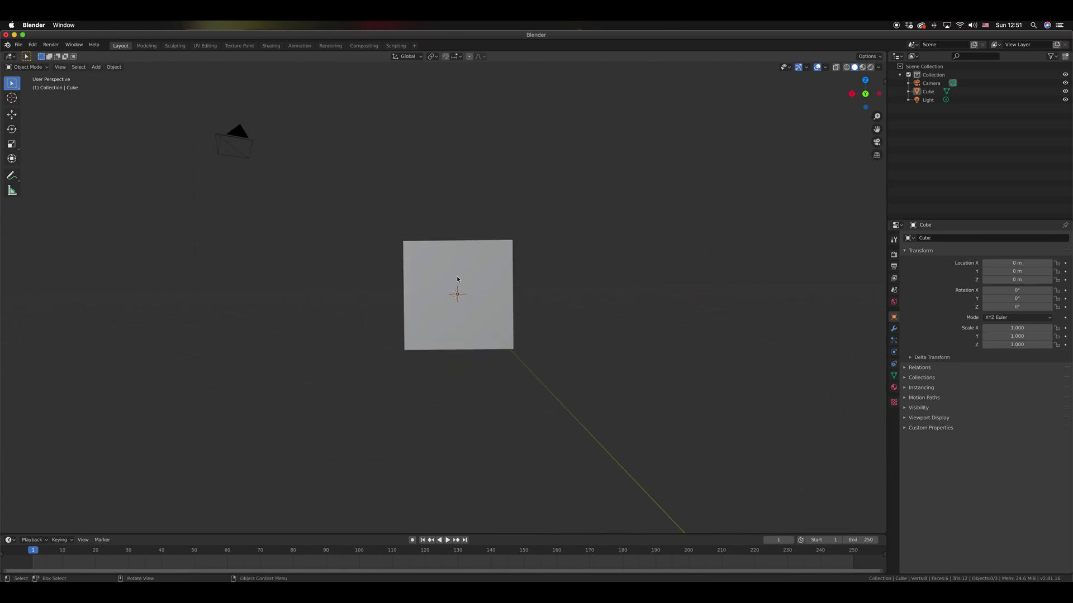
# Inspect the cube's corners and remaining faces by orbiting fully around it, ending slightly zoomed out near the X-axis face.
pyautogui.hscroll(-4, 457, 279)
pyautogui.hscroll(-3, 457, 279)
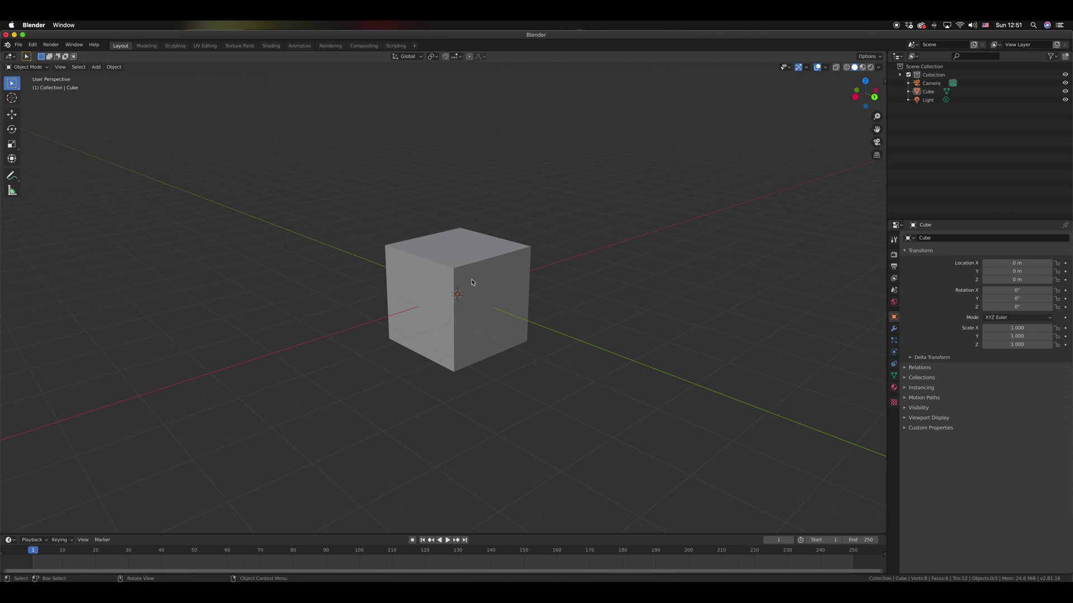
pyautogui.hscroll(10, 475, 279)
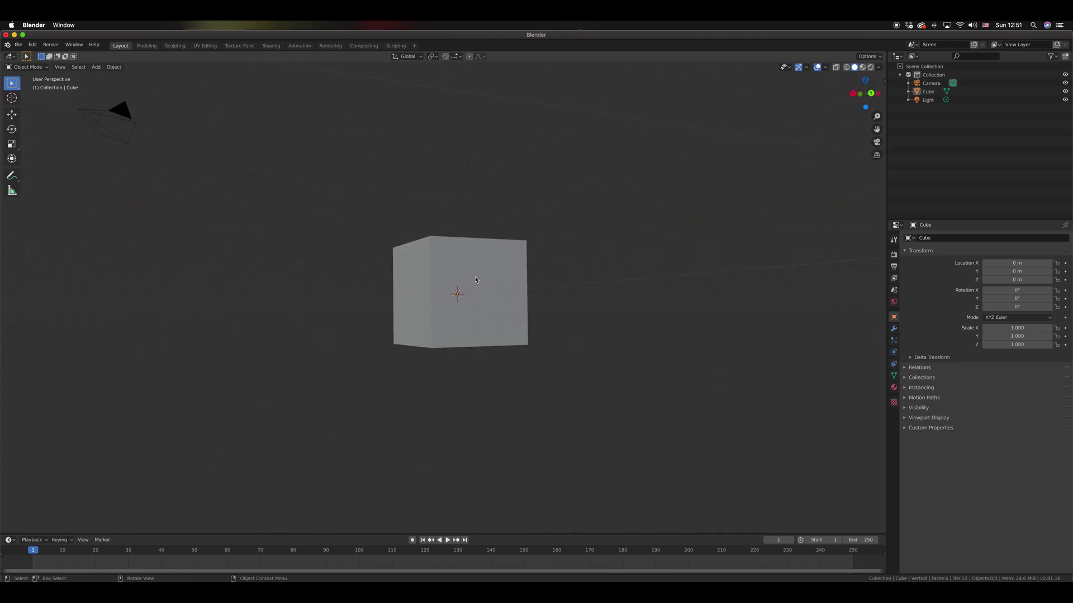
pyautogui.hscroll(-1, 479, 279)
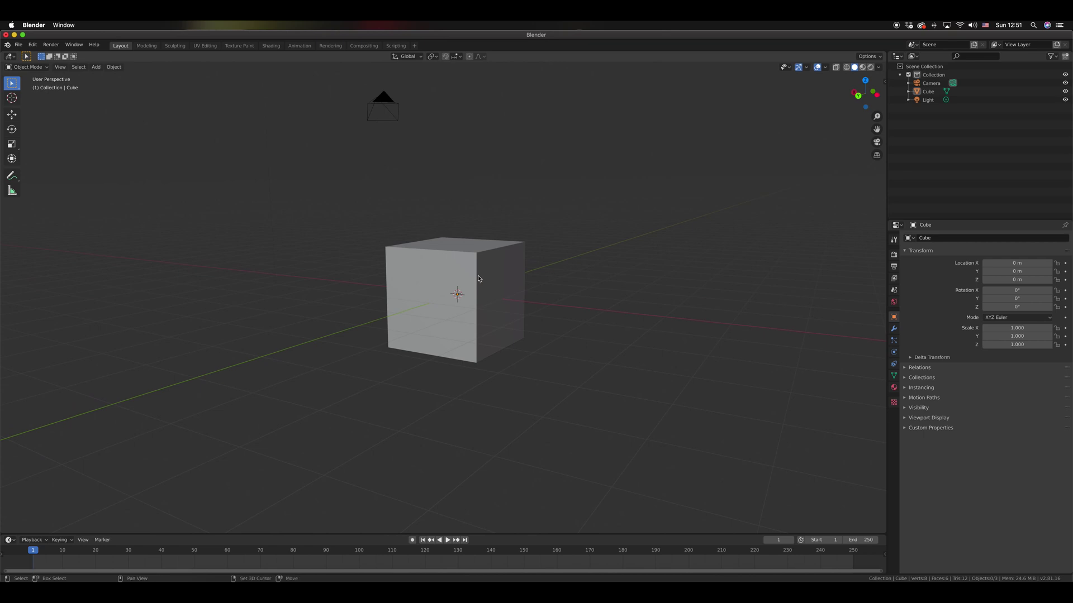
pyautogui.hscroll(-6, 481, 278)
pyautogui.scroll(-5, 482, 278)
pyautogui.scroll(8, 481, 279)
pyautogui.scroll(-2, 482, 278)
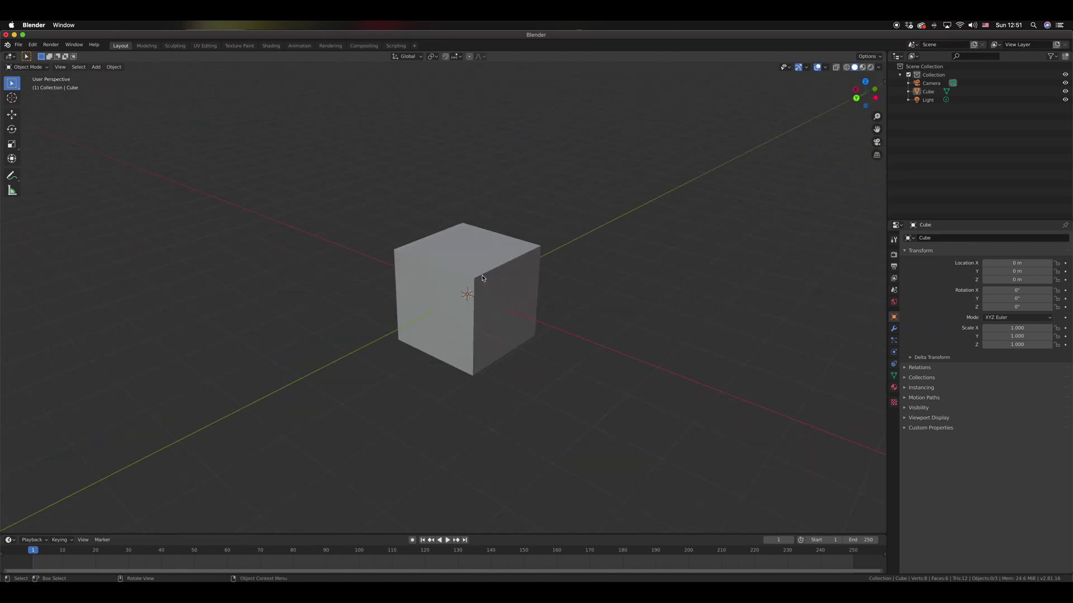
pyautogui.hscroll(-10, 483, 277)
pyautogui.hscroll(-8, 483, 278)
pyautogui.scroll(-5, 485, 278)
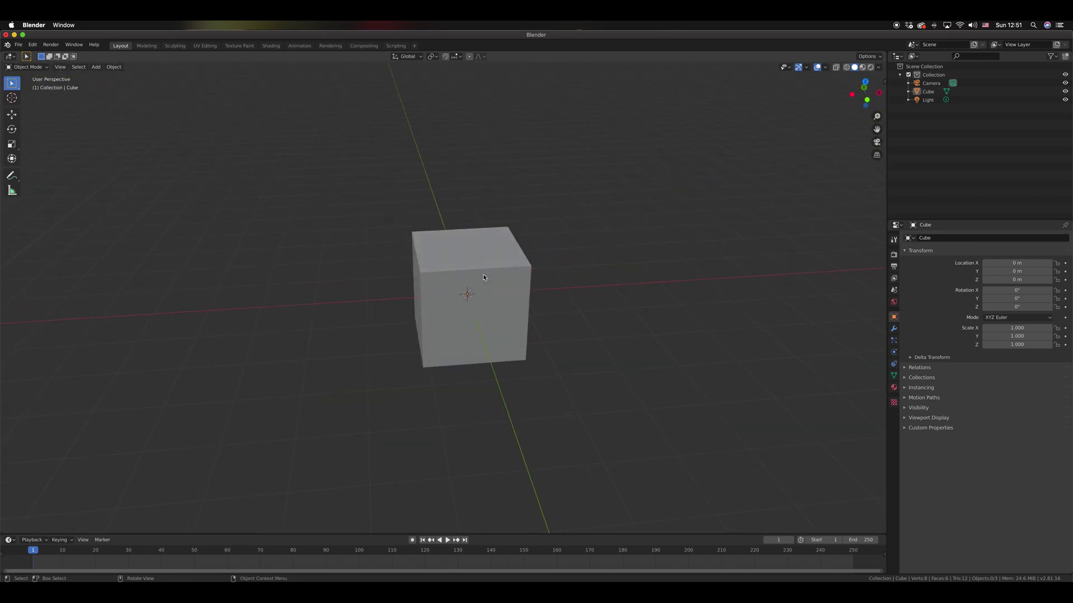
pyautogui.hscroll(7, 485, 278)
pyautogui.scroll(-4, 485, 278)
pyautogui.hscroll(9, 485, 277)
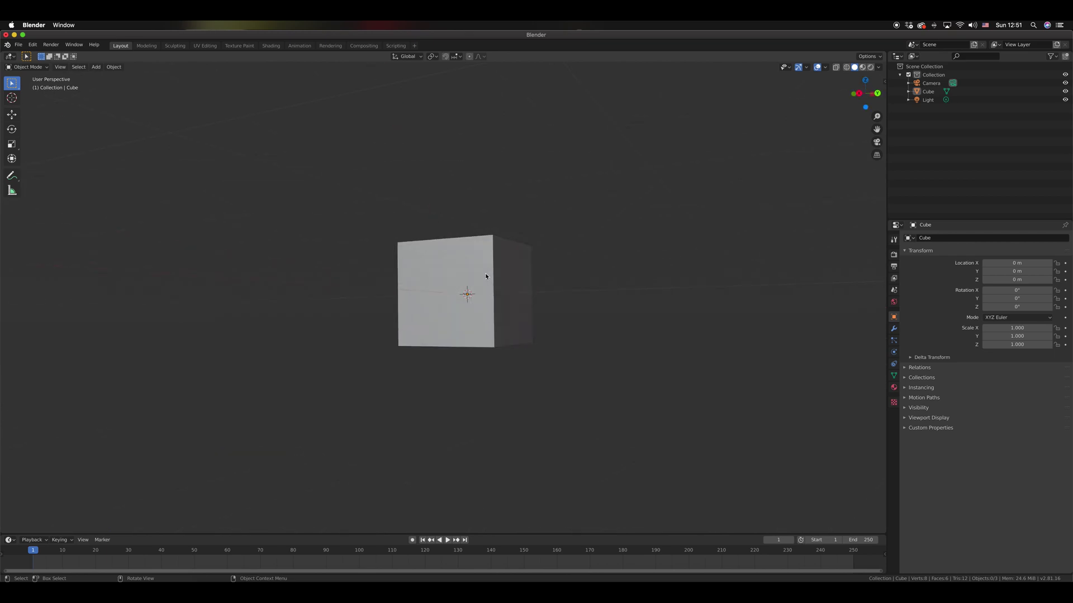
pyautogui.scroll(6, 485, 275)
pyautogui.hscroll(-4, 485, 275)
pyautogui.keyDown('ctrl'); pyautogui.scroll(-2, 485, 276); pyautogui.keyUp('ctrl')
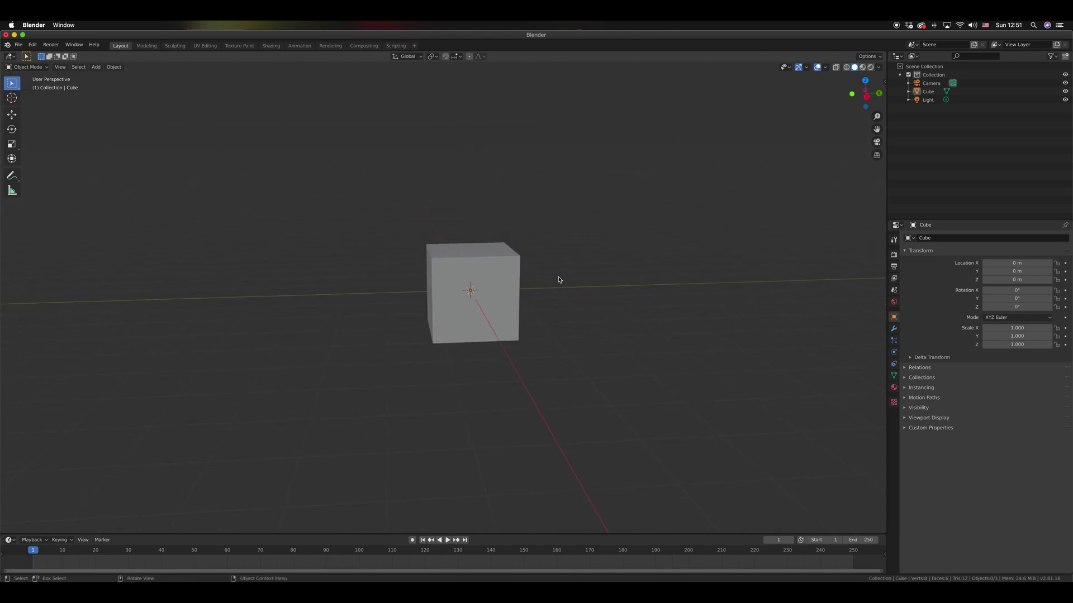
# Select the cube and view it from a slightly raised angle.
pyautogui.click(504, 307)
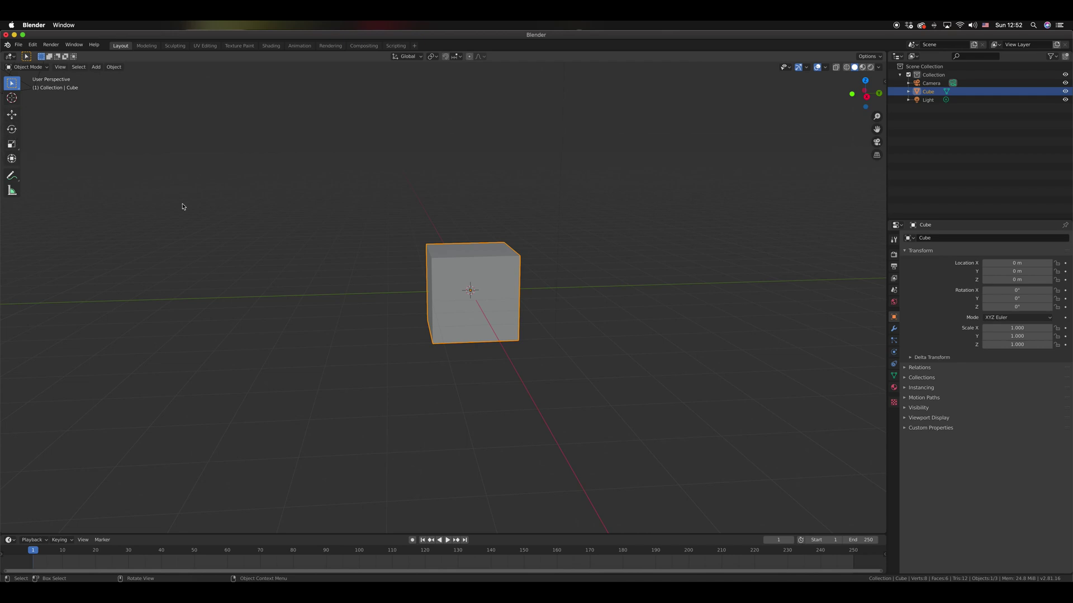
pyautogui.moveTo(376, 292); pyautogui.dragTo(378, 297, button='middle')
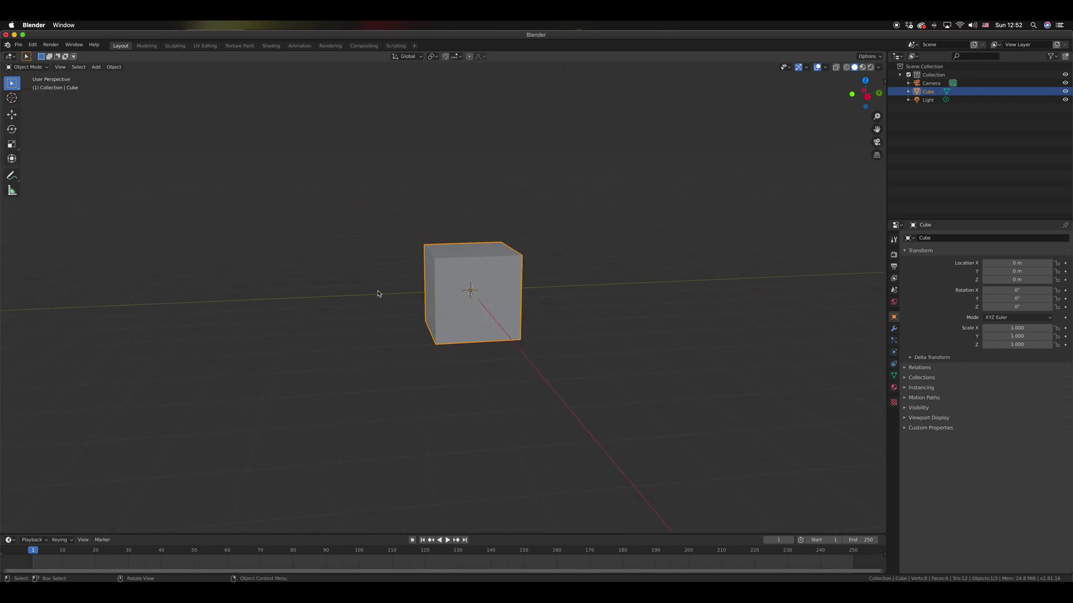
pyautogui.moveTo(533, 285); pyautogui.dragTo(519, 282, button='middle')
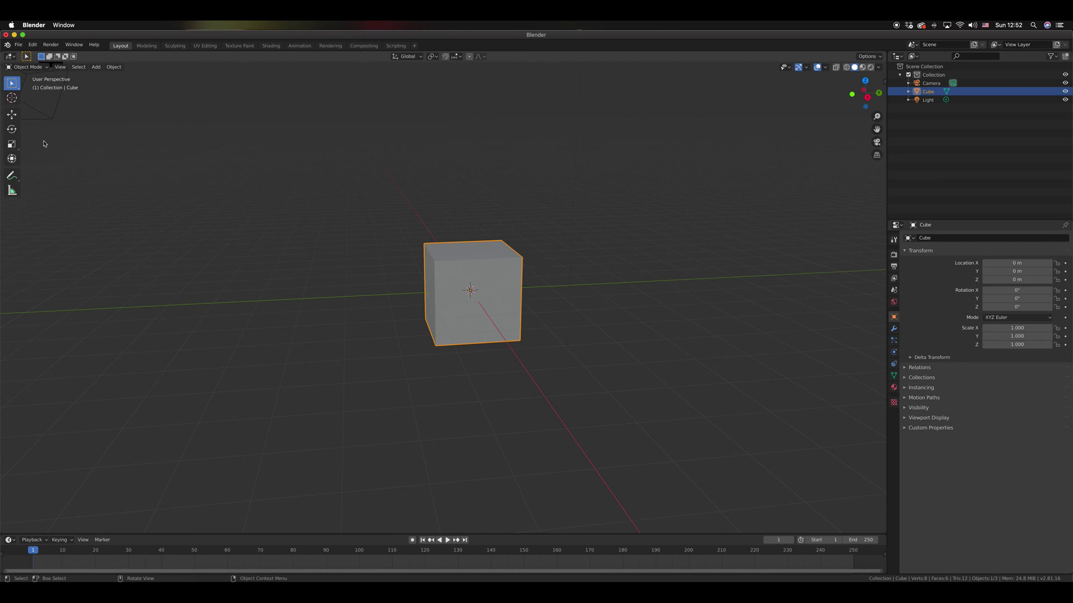
# Try moving the cube with the Move tool, undo the move, and return to the Select Box tool.
pyautogui.click(13, 117)
pyautogui.moveTo(463, 304)
pyautogui.mouseDown()
pyautogui.moveTo(440, 304)
pyautogui.moveTo(458, 306)
pyautogui.moveTo(457, 288)
pyautogui.moveTo(475, 294)
pyautogui.mouseUp()
pyautogui.hotkey('ctrl', 'z')
pyautogui.click(563, 316)
pyautogui.click(501, 296)
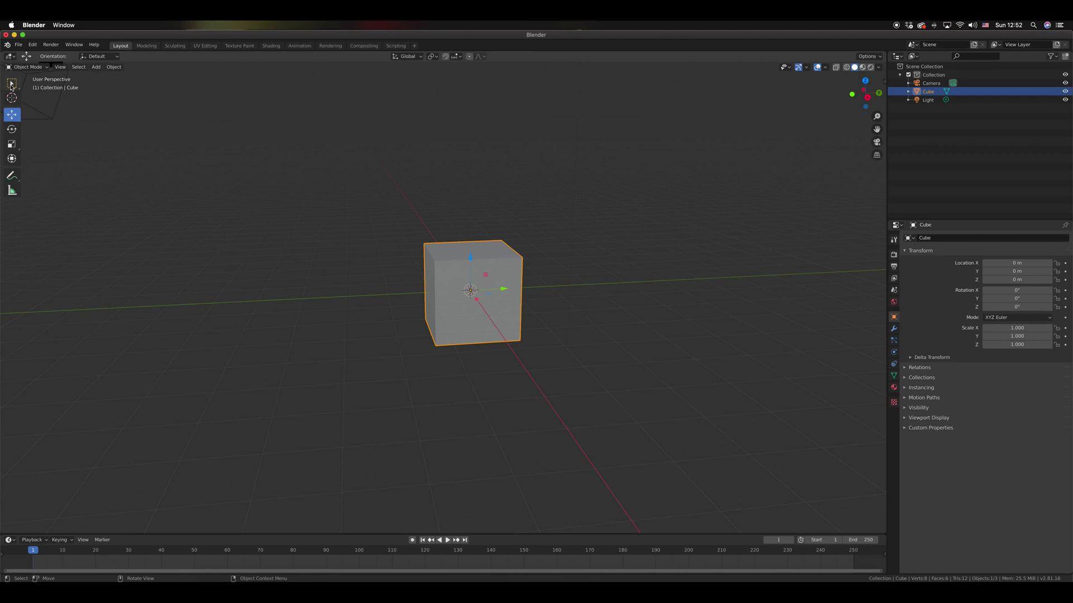
pyautogui.click(11, 85)
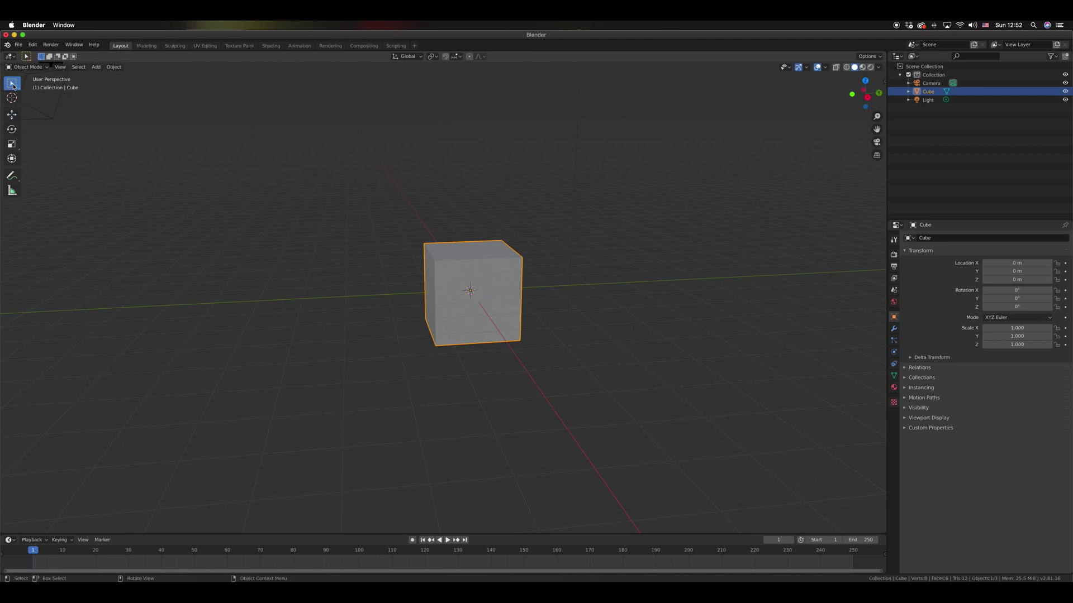
# Try moving the selected cube freely with Grab and cancel the move.
pyautogui.click(555, 305)
pyautogui.click(504, 284)
pyautogui.press('g')
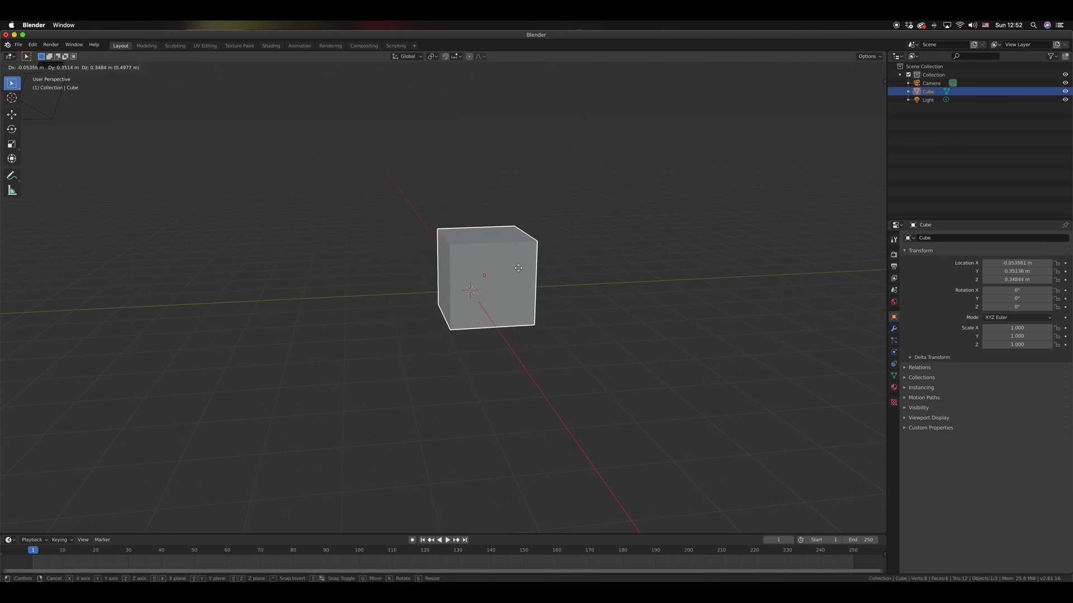
pyautogui.press('Escape')
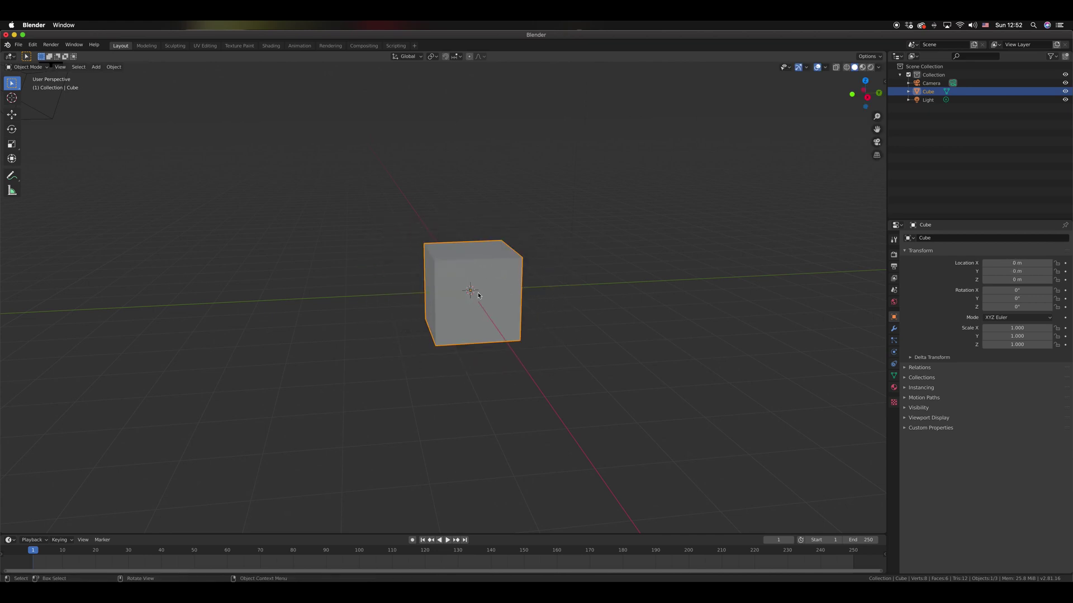
# Try moving the cube with the Move tool's handles along the Y axis, the X axis and the YZ plane, and undo the moves.
pyautogui.click(12, 115)
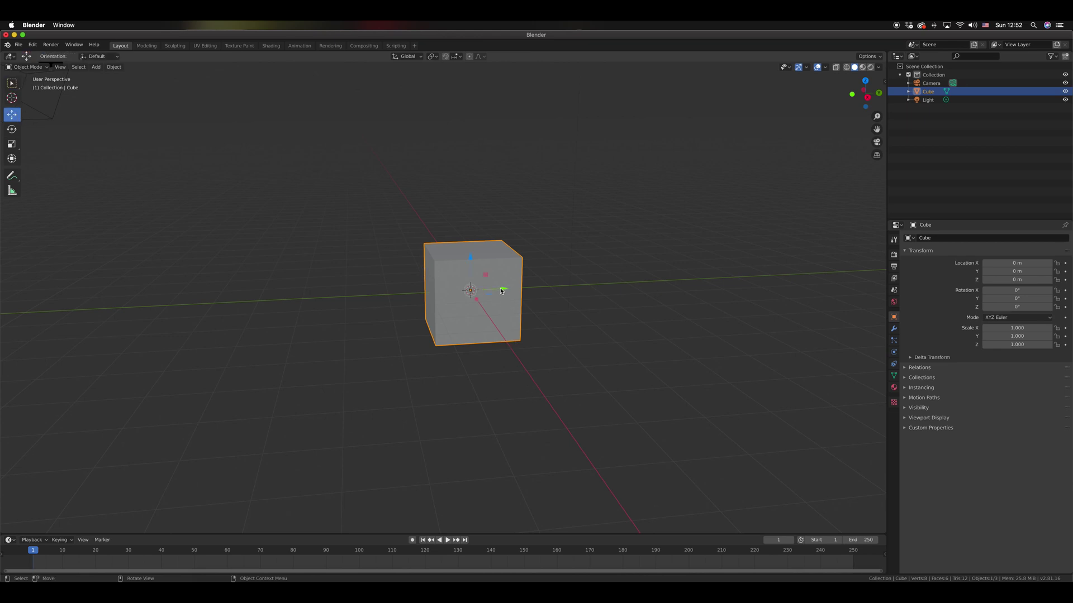
pyautogui.moveTo(502, 291); pyautogui.dragTo(481, 295)
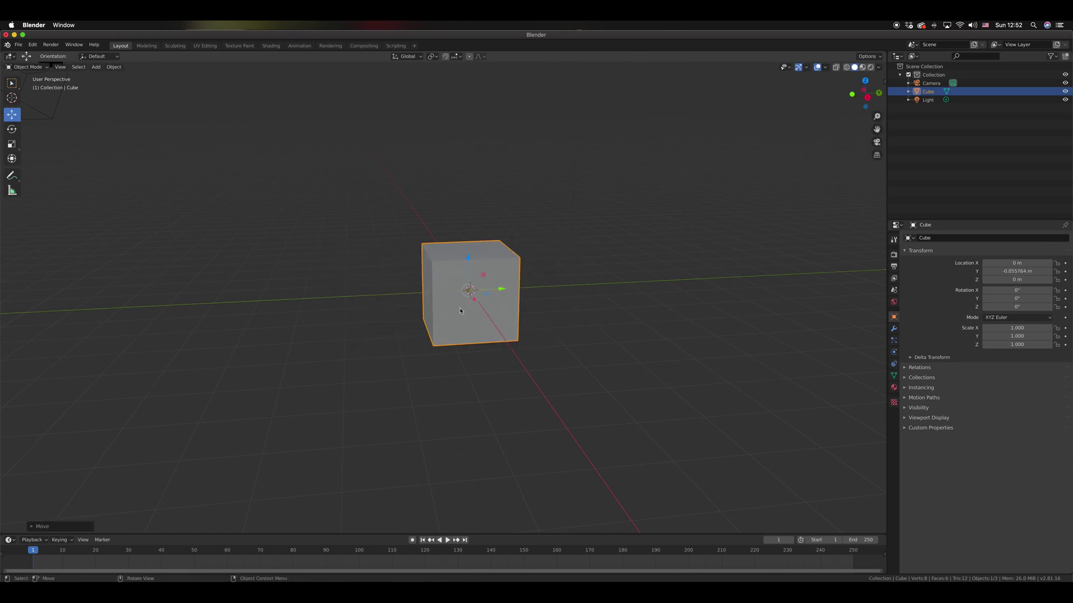
pyautogui.moveTo(476, 304)
pyautogui.mouseDown()
pyautogui.moveTo(505, 344)
pyautogui.moveTo(448, 265)
pyautogui.moveTo(507, 362)
pyautogui.moveTo(442, 251)
pyautogui.moveTo(480, 311)
pyautogui.moveTo(469, 291)
pyautogui.moveTo(481, 299)
pyautogui.mouseUp()
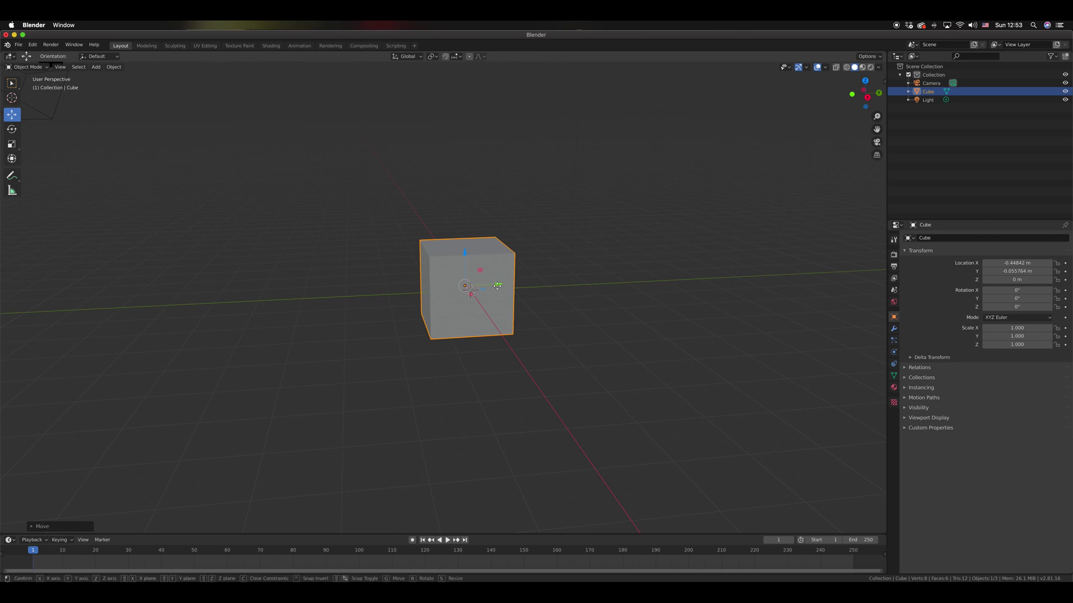
pyautogui.moveTo(498, 285); pyautogui.dragTo(504, 244)
pyautogui.press('ctrl')
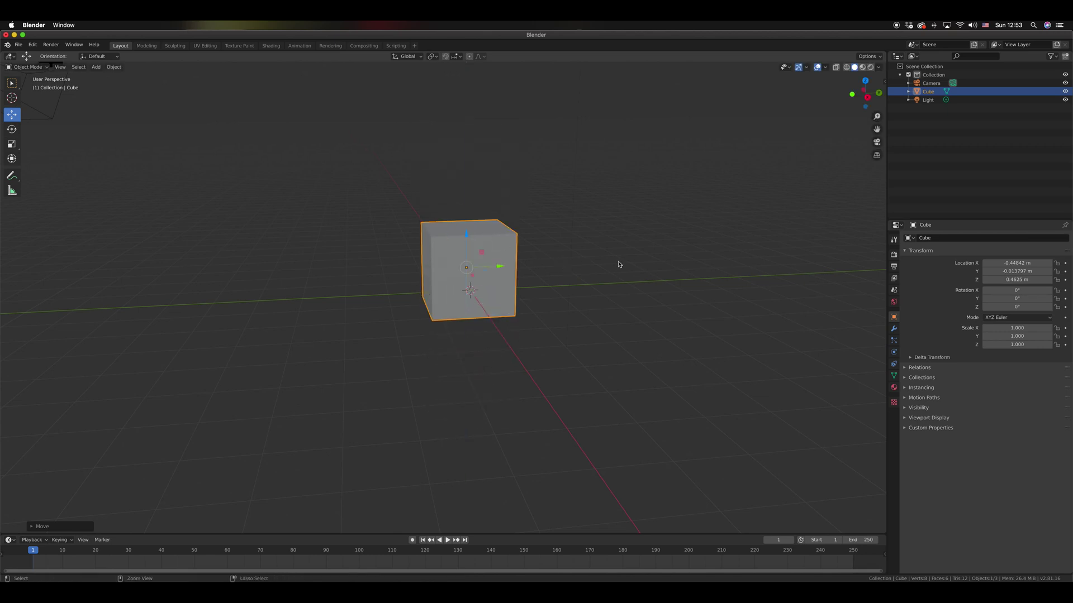
pyautogui.hotkey('ctrl', 'z')
pyautogui.hotkey('ctrl', 'z')
pyautogui.hotkey('ctrl', 'z')
pyautogui.hotkey('ctrl', 'z')
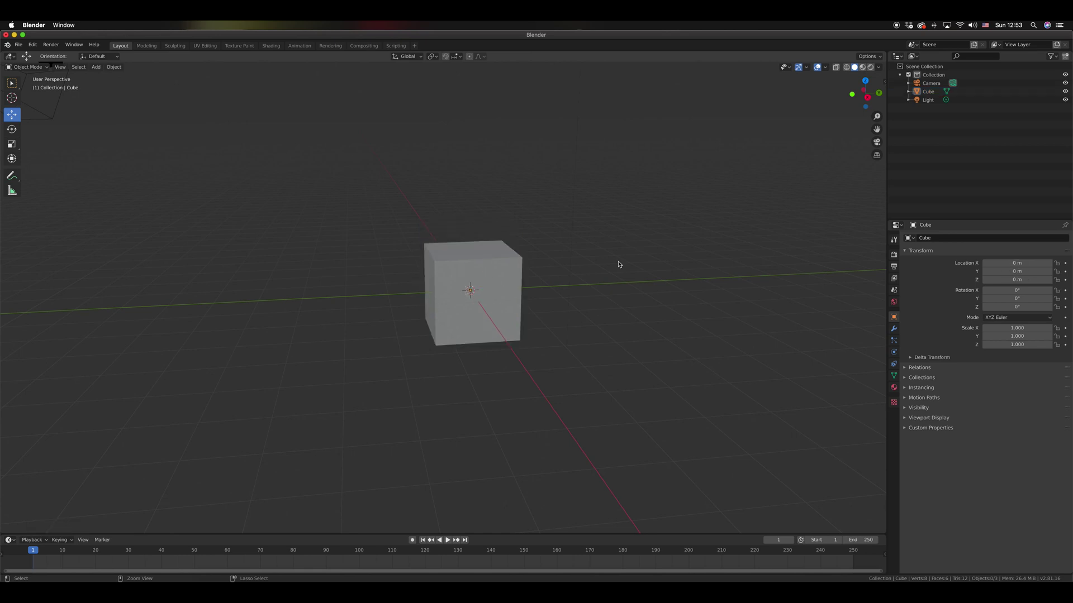
# Try shifting the cube in the YZ plane from a front-on view, undo the shift, and return to the Select Box tool.
pyautogui.hscroll(5, 574, 278)
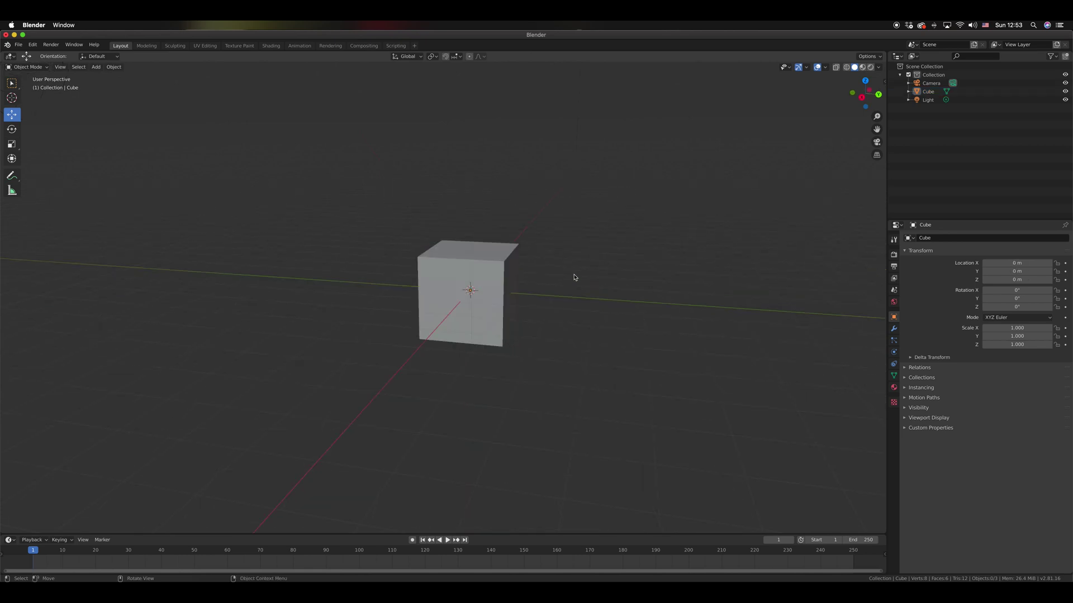
pyautogui.hscroll(5, 574, 278)
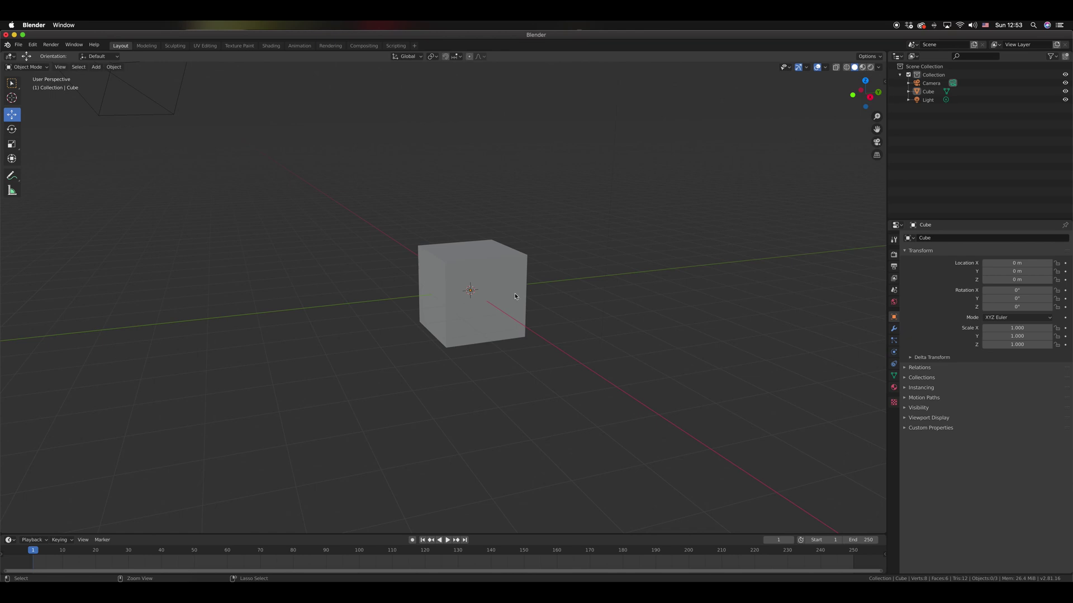
pyautogui.hscroll(-5, 541, 305)
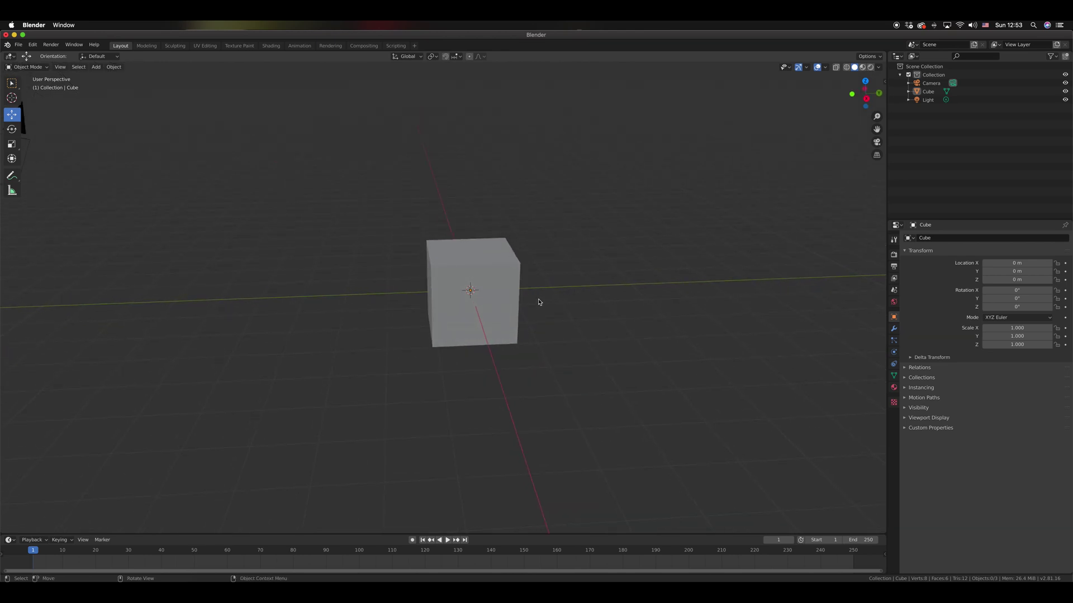
pyautogui.hscroll(-10, 539, 302)
pyautogui.click(472, 290)
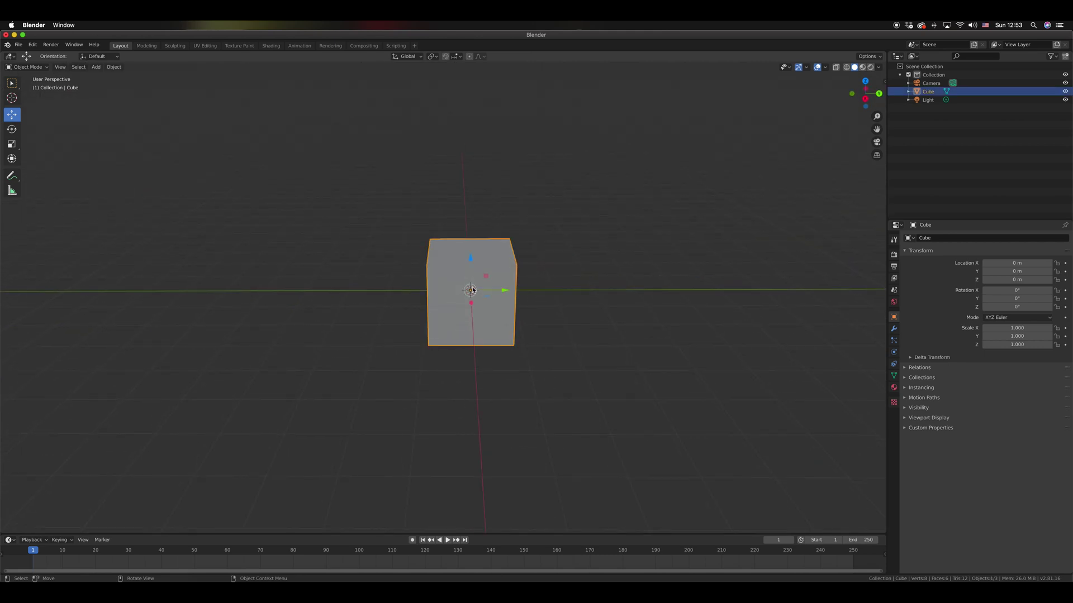
pyautogui.moveTo(486, 279); pyautogui.dragTo(459, 292)
pyautogui.press('super+z')
pyautogui.press('super+z')
pyautogui.press('super+z')
pyautogui.press('super+z')
pyautogui.press('super+z')
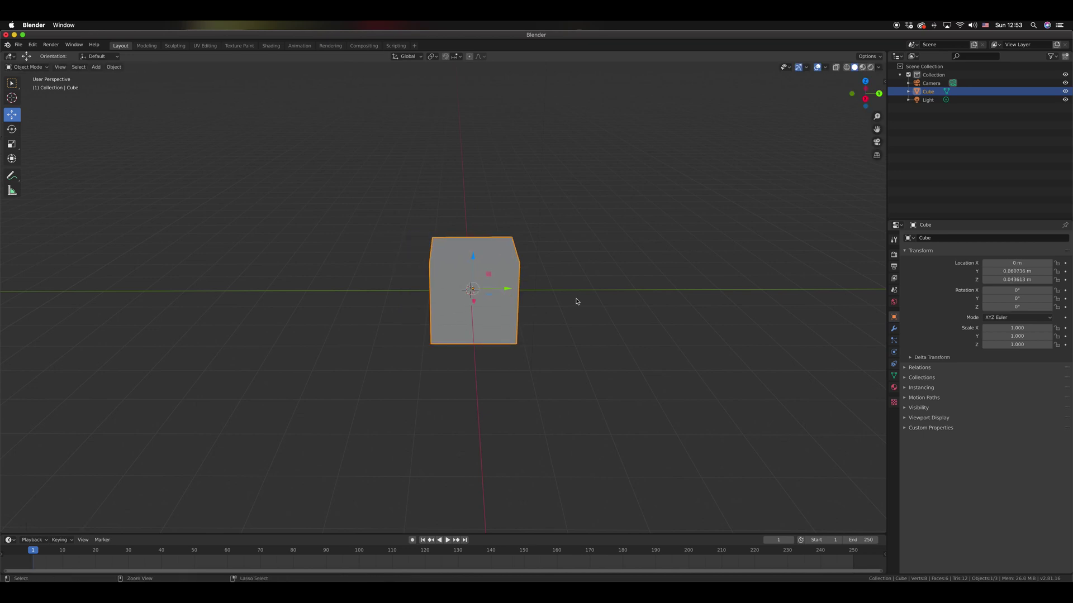
pyautogui.press('w')
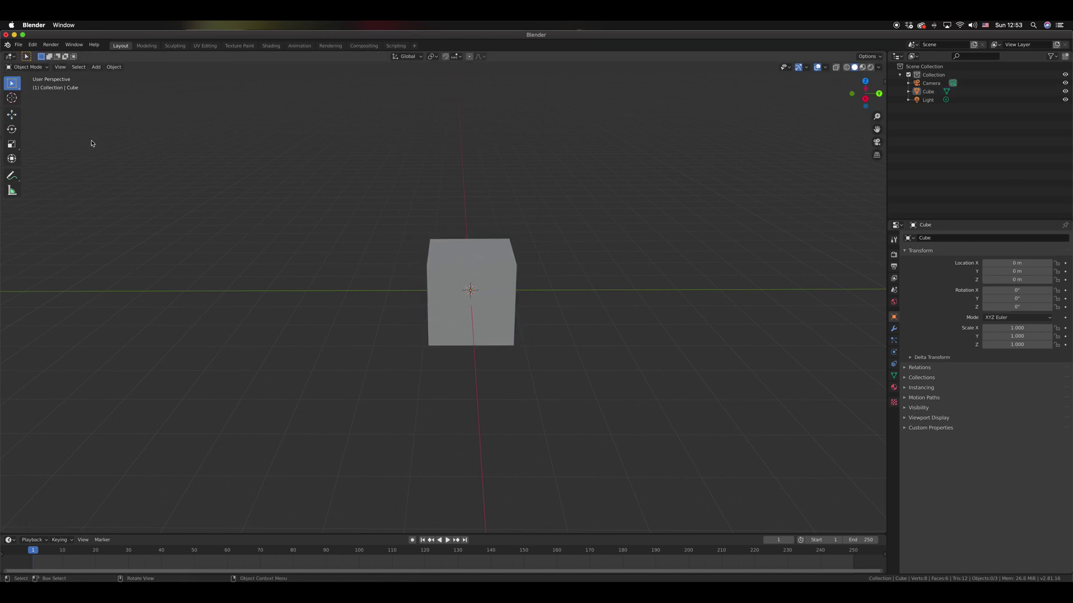
# Select the cube and try grabbing it along the global X, Y and Z axes in turn, cancelling the move.
pyautogui.click(453, 303)
pyautogui.press('g')
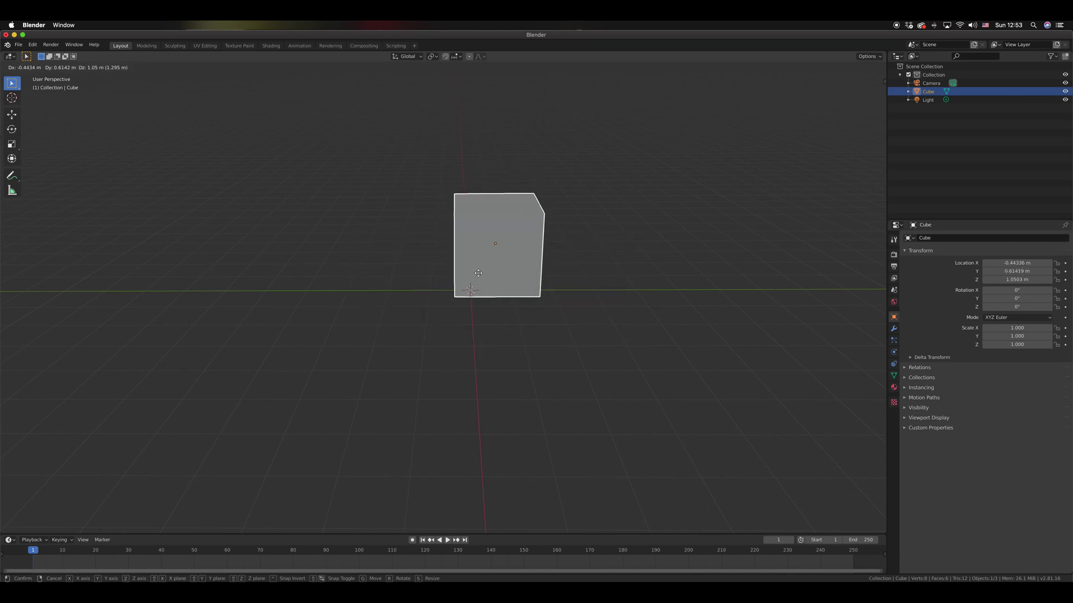
pyautogui.press('x')
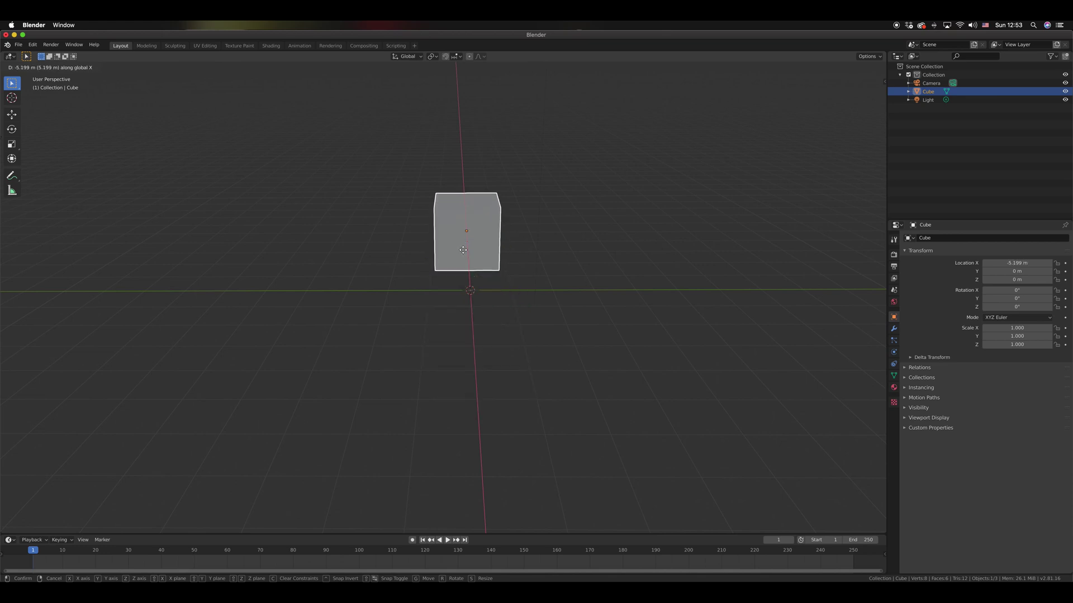
pyautogui.press('y')
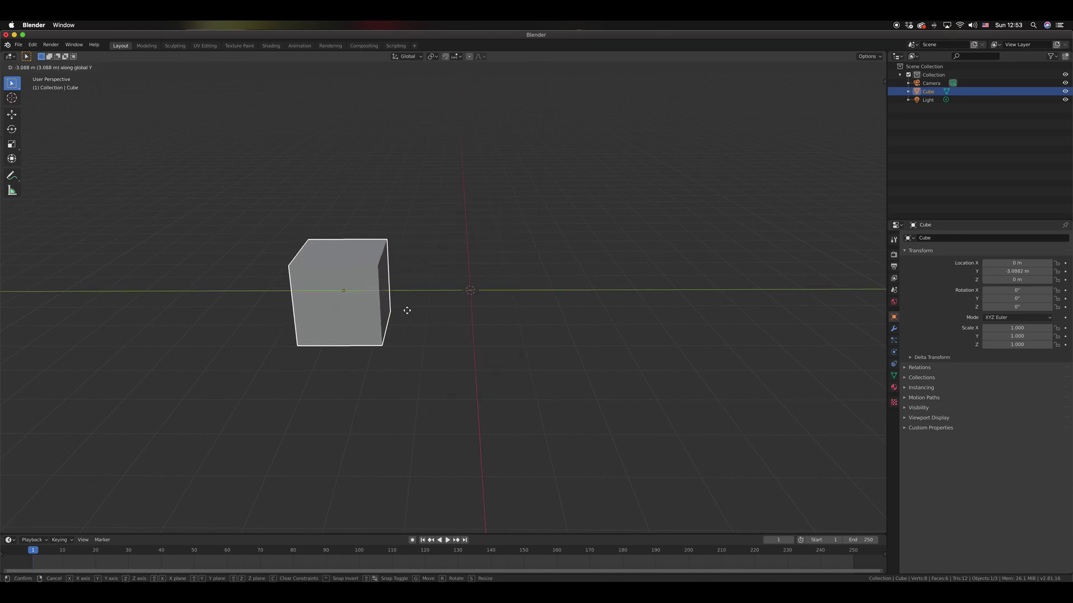
pyautogui.press('z')
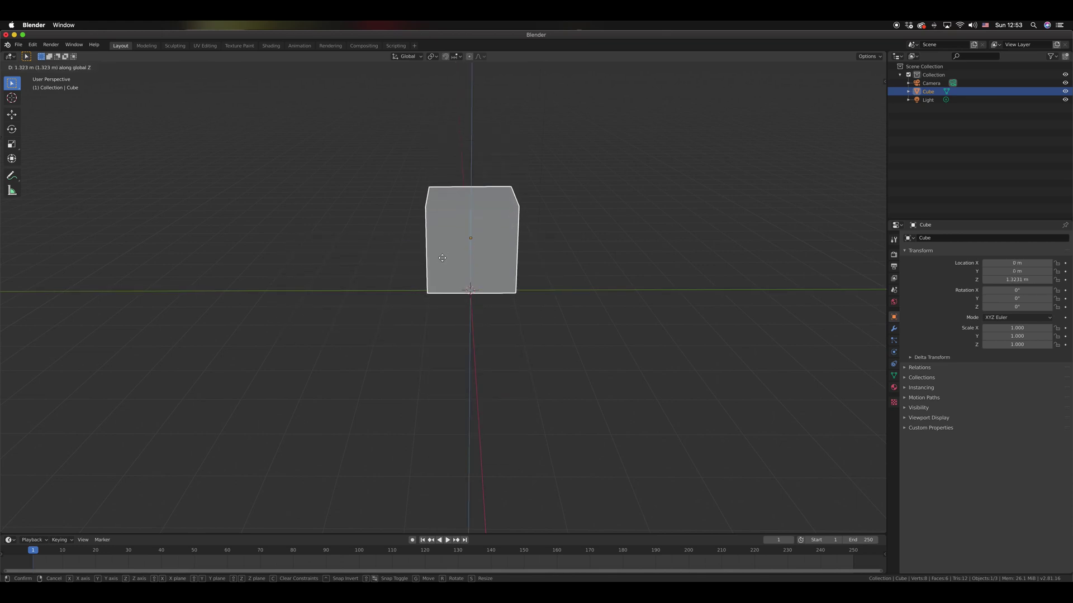
pyautogui.press('Escape')
# Try rotating the cube about the Y and Z axes with the Rotate tool, discard the rotations, and return to the Select Box tool.
pyautogui.hscroll(-5, 474, 314)
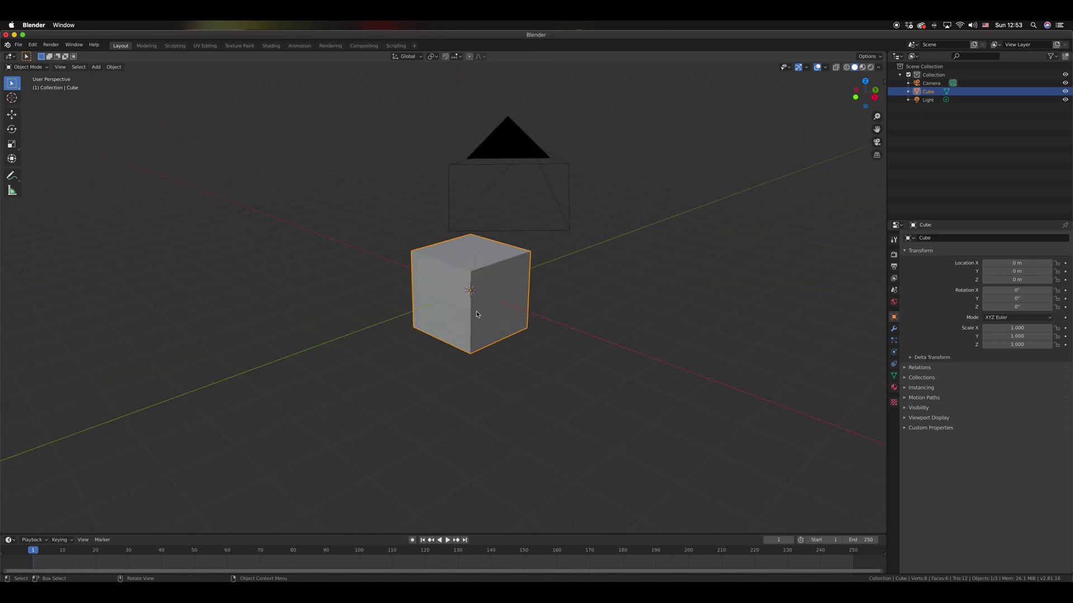
pyautogui.hscroll(-8, 570, 332)
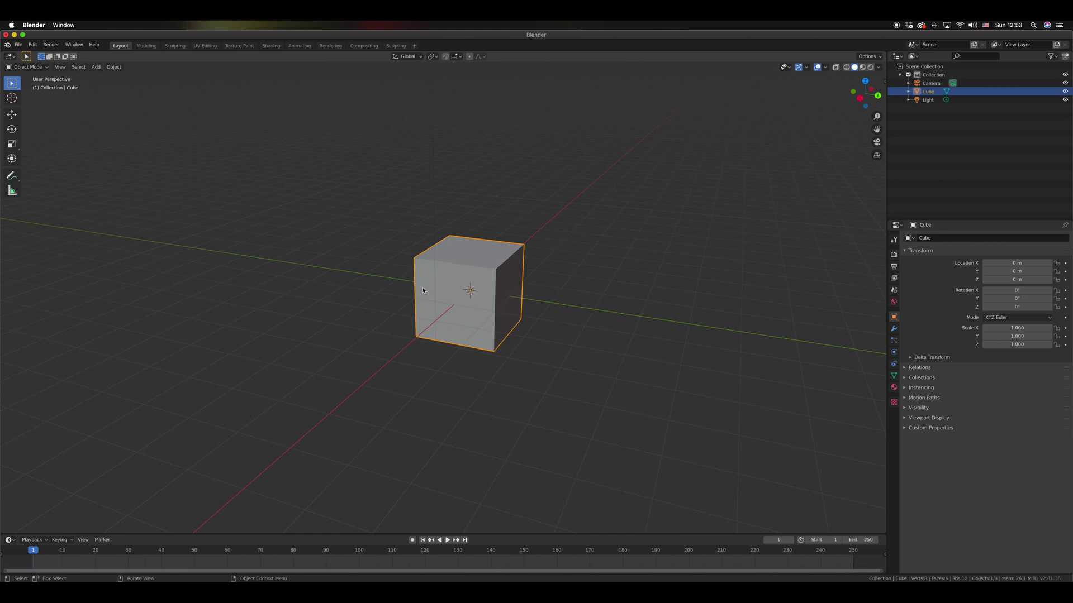
pyautogui.hscroll(-10, 422, 290)
pyautogui.hscroll(-6, 421, 287)
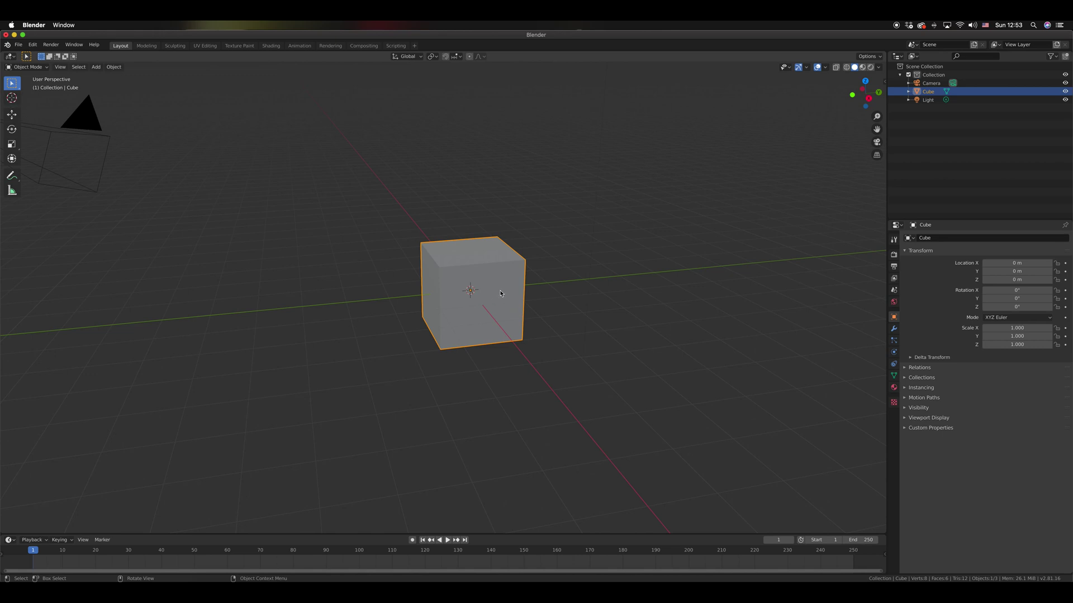
pyautogui.click(12, 129)
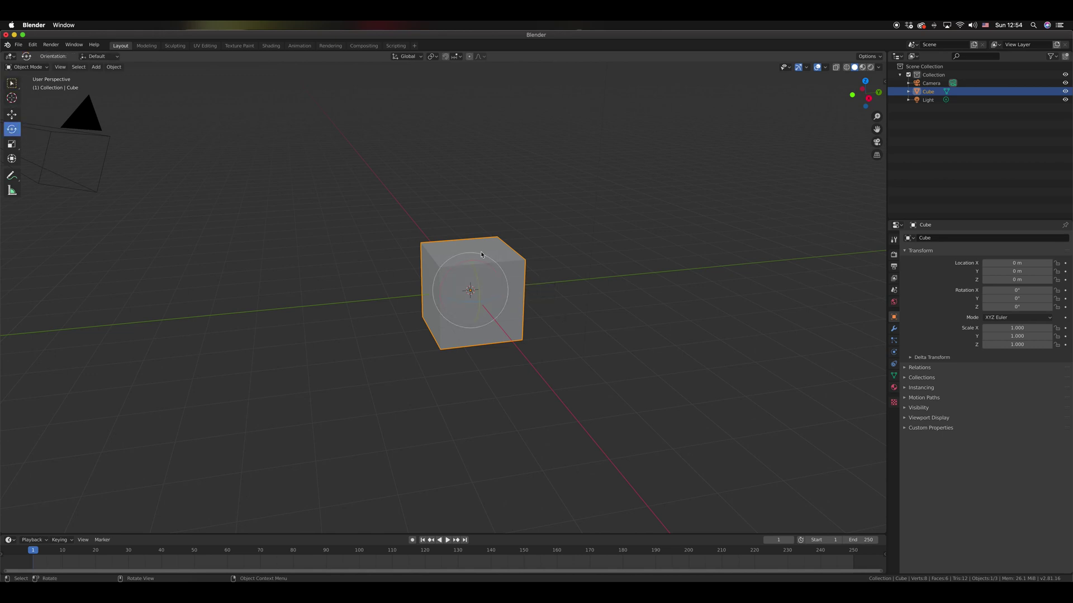
pyautogui.moveTo(479, 264); pyautogui.dragTo(477, 292)
pyautogui.press('r')
pyautogui.press('z')
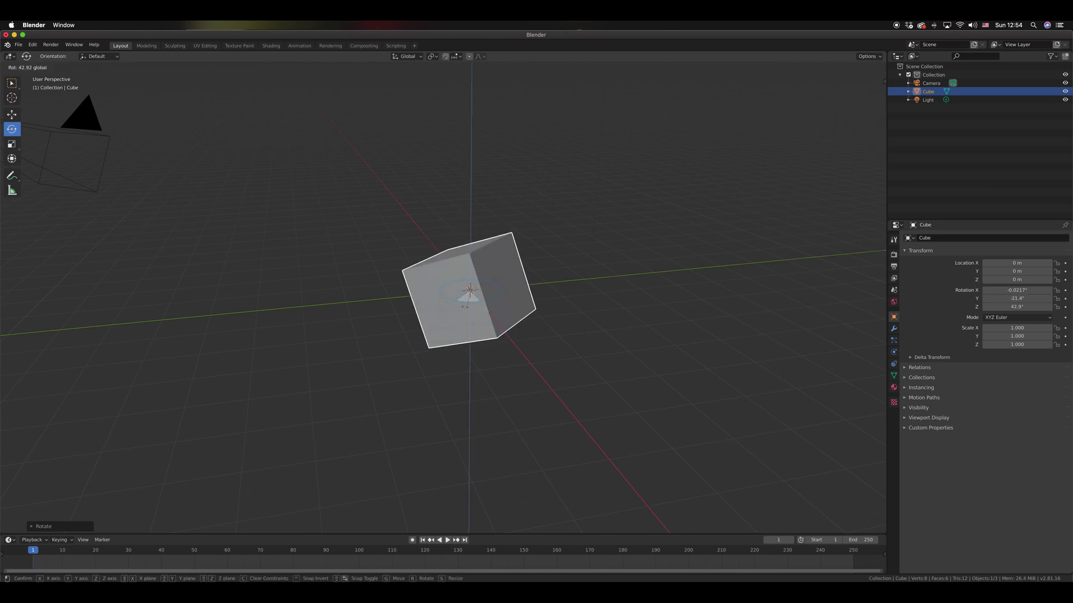
pyautogui.press('Escape')
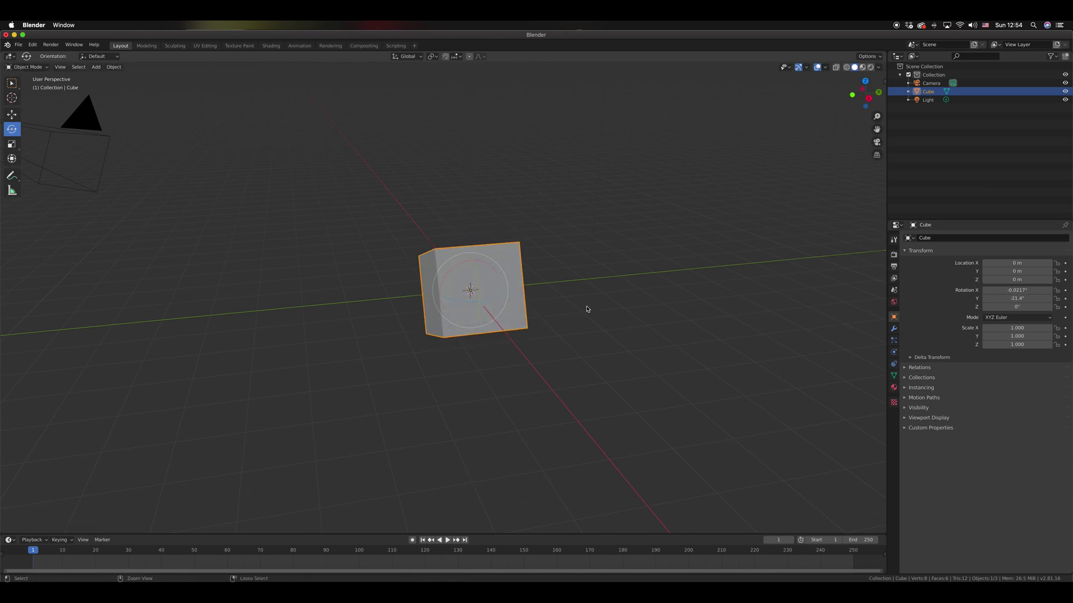
pyautogui.click(12, 83)
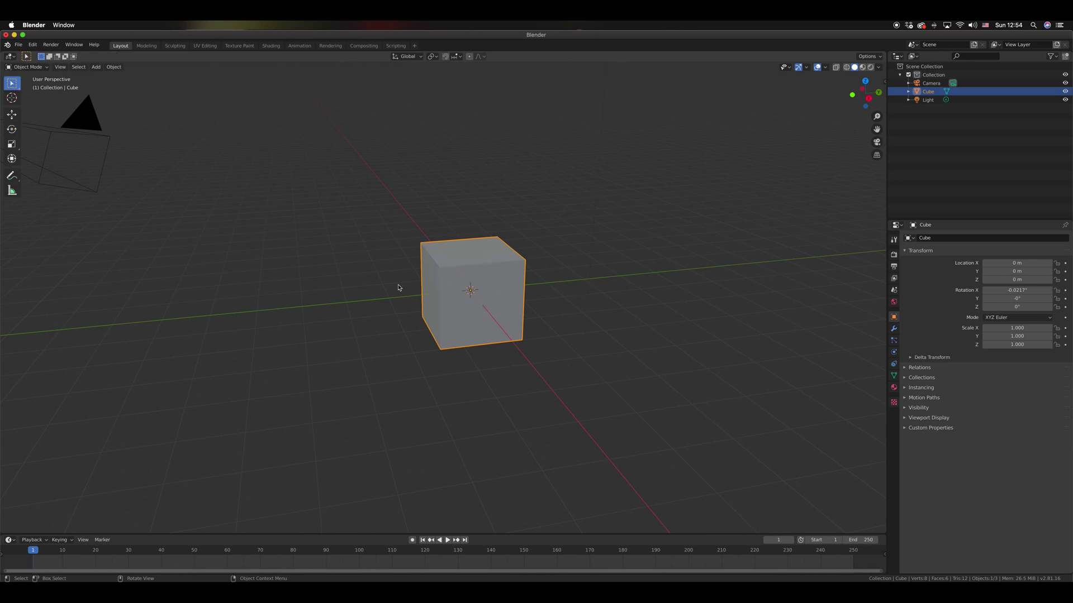
# Try rotating the cube freely and around the global X, Y and Z axes in turn, cancelling the rotation.
pyautogui.press('r')
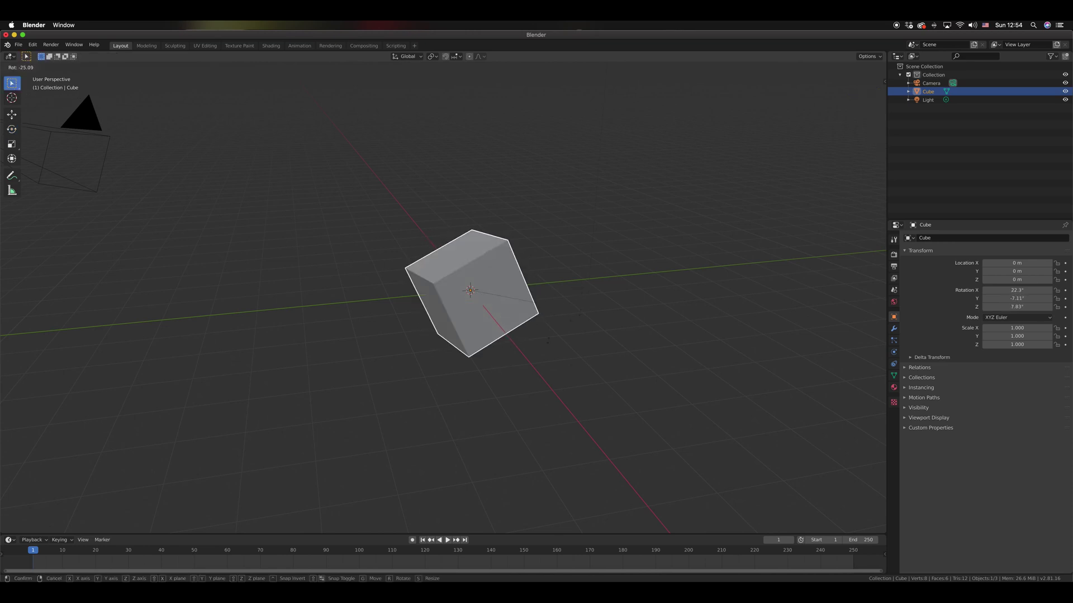
pyautogui.press('x')
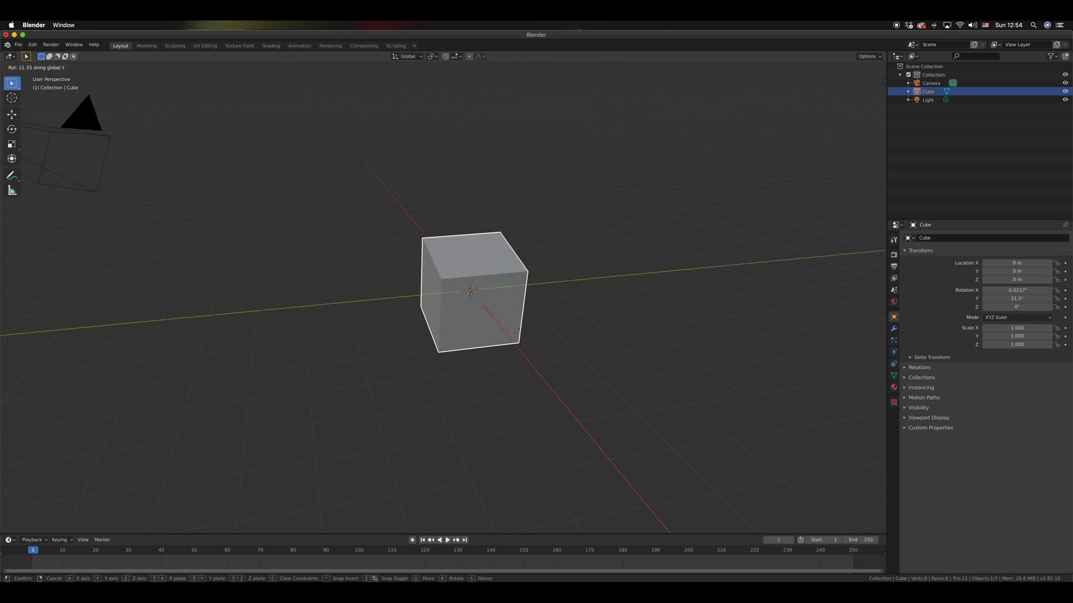
pyautogui.press('z')
pyautogui.press('Escape')
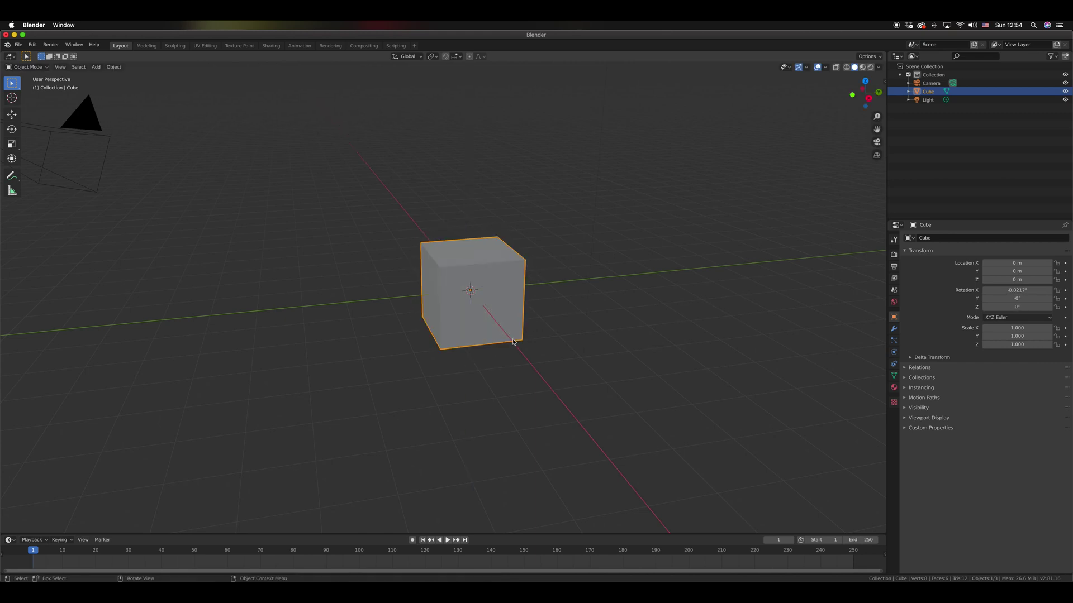
# Try resizing the cube with the Scale tool's handles, undo the changes, reselect the cube, and return to the Select Box tool.
pyautogui.click(304, 311)
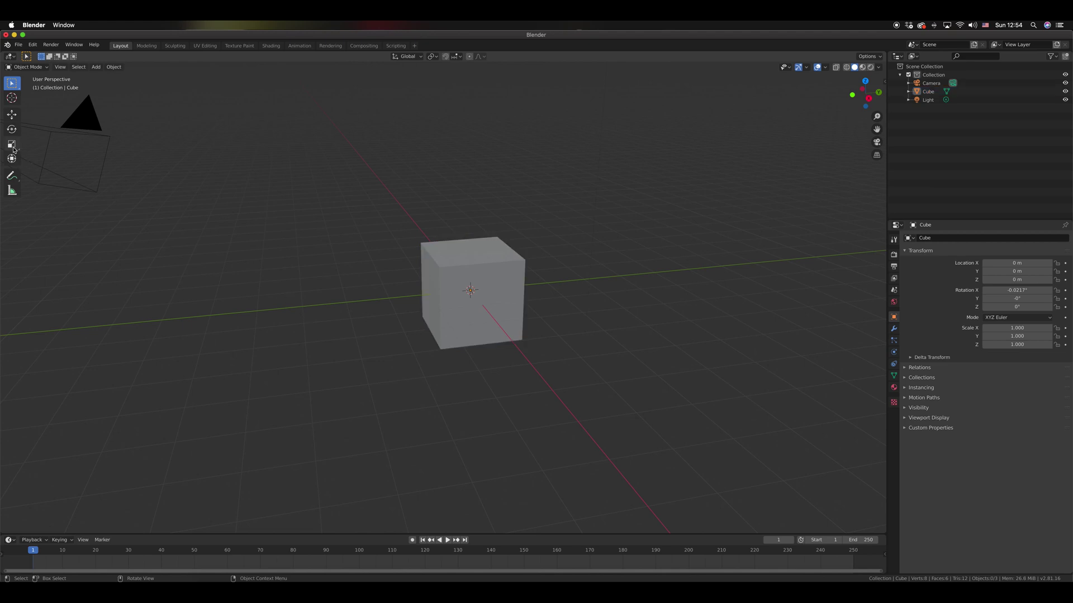
pyautogui.click(11, 145)
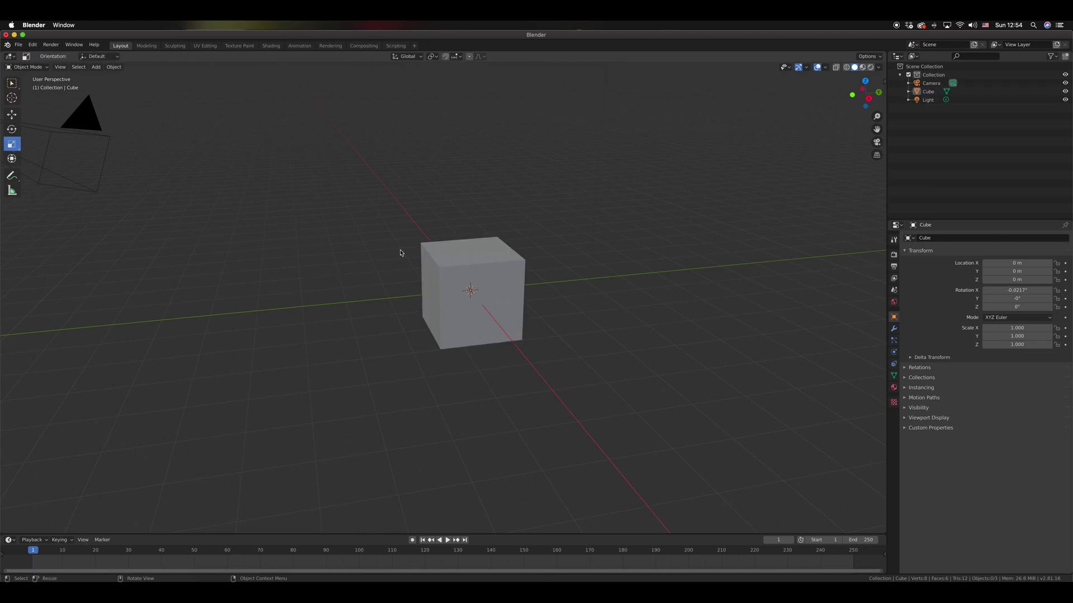
pyautogui.click(443, 258)
pyautogui.moveTo(471, 260); pyautogui.dragTo(489, 315)
pyautogui.press('super+z')
pyautogui.press('super+z')
pyautogui.press('super+z')
pyautogui.press('super+z')
pyautogui.click(445, 310)
pyautogui.click(12, 83)
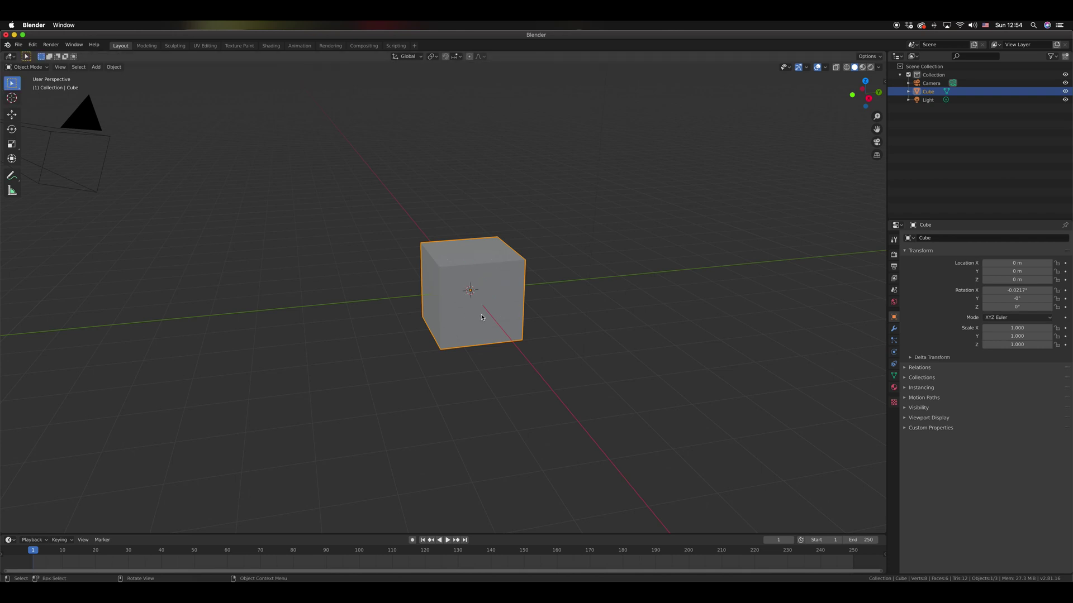
# Try scaling the cube uniformly with and without the Scale tool active, discard the changes, and return to the Select Box tool.
pyautogui.press('s')
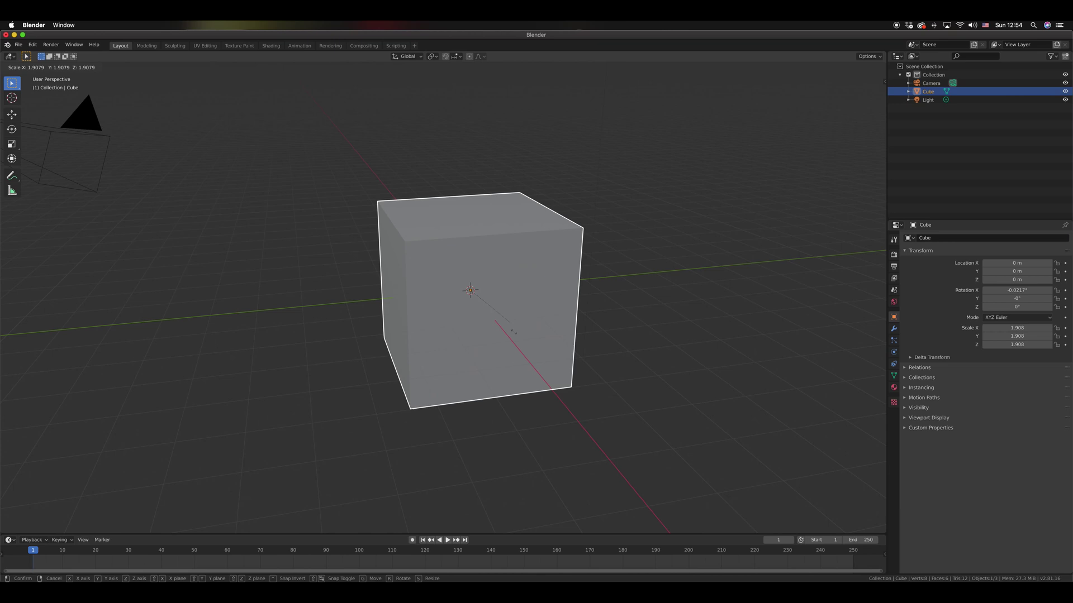
pyautogui.rightClick(513, 331)
pyautogui.click(11, 144)
pyautogui.press('s')
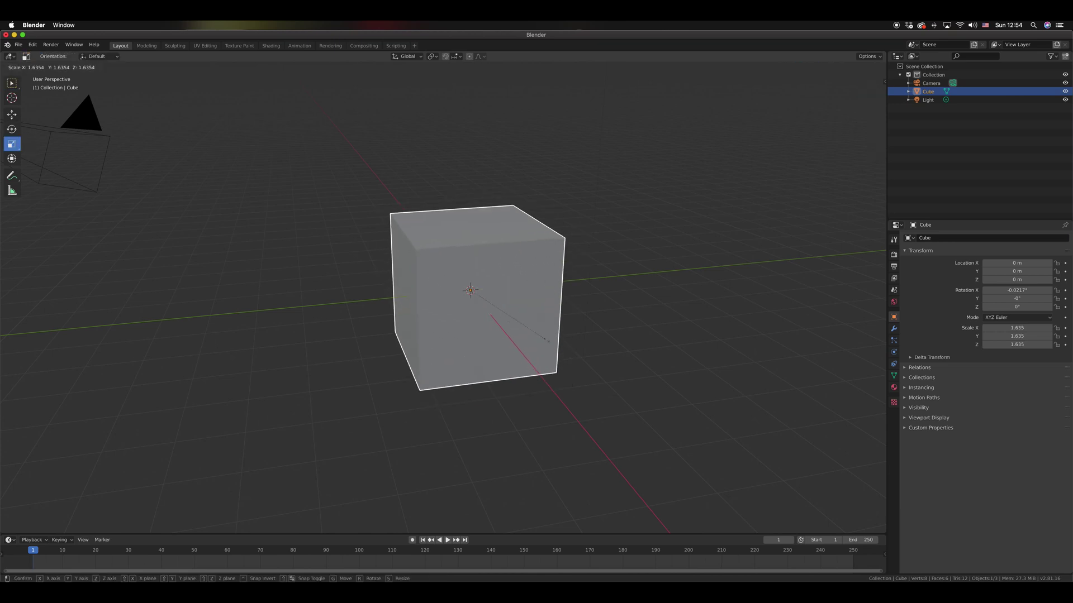
pyautogui.click(537, 334)
pyautogui.press('s')
pyautogui.moveTo(544, 341); pyautogui.dragTo(540, 338)
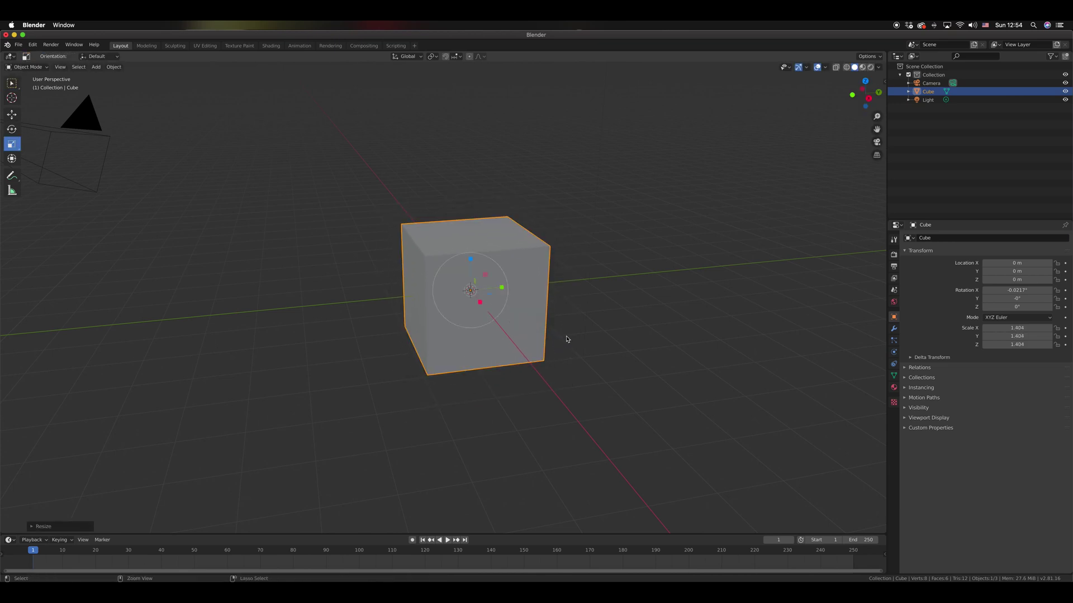
pyautogui.press('super+z')
pyautogui.press('super+z')
pyautogui.click(12, 83)
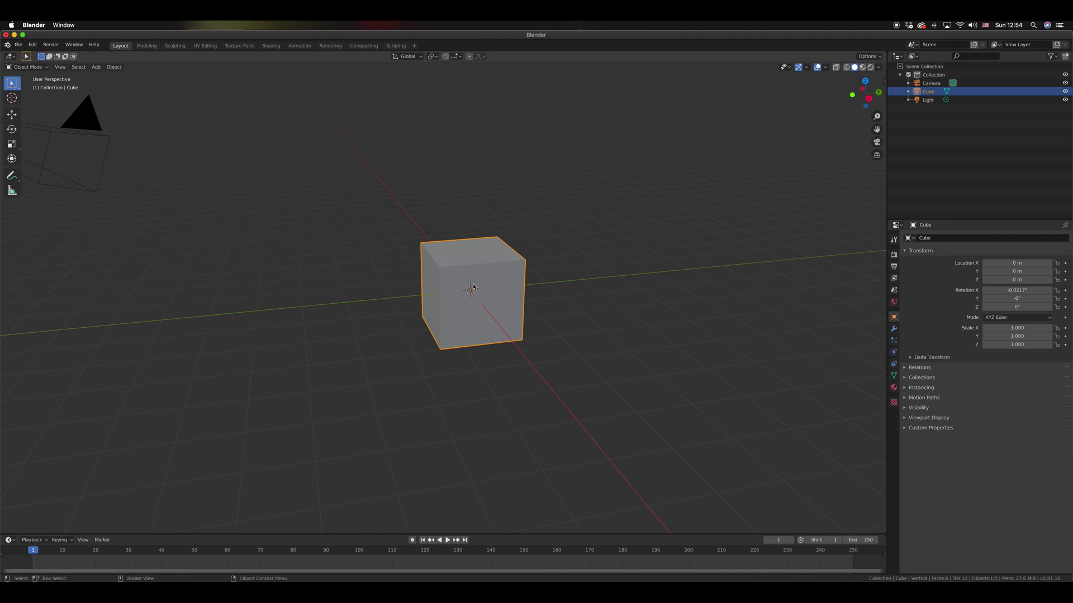
# Try scaling the cube along the global Z, X and Y axes in turn, cancel the scaling, and deselect the cube.
pyautogui.press('s')
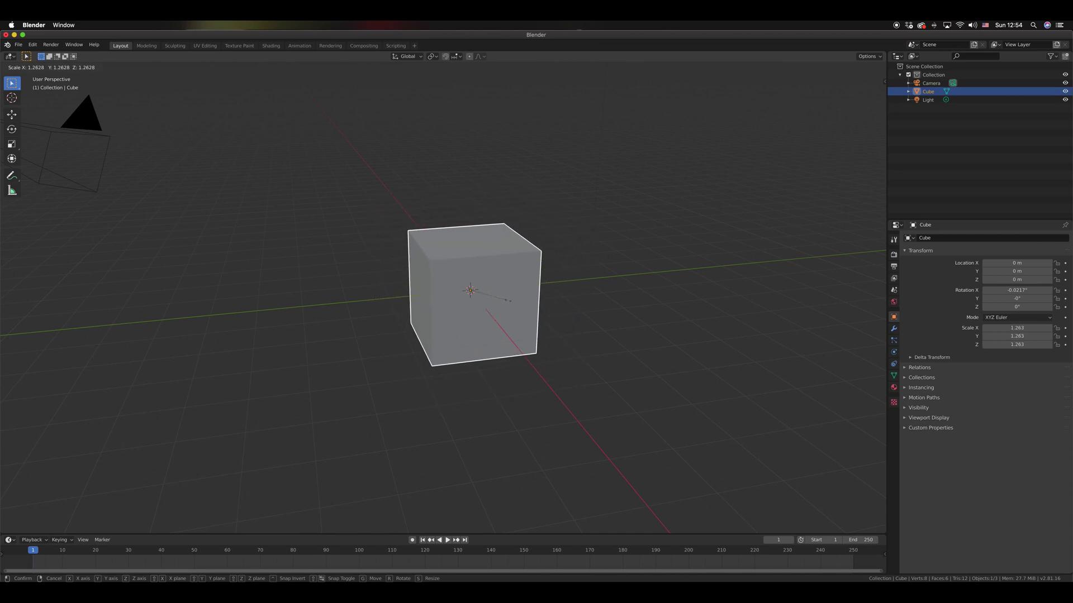
pyautogui.press('z')
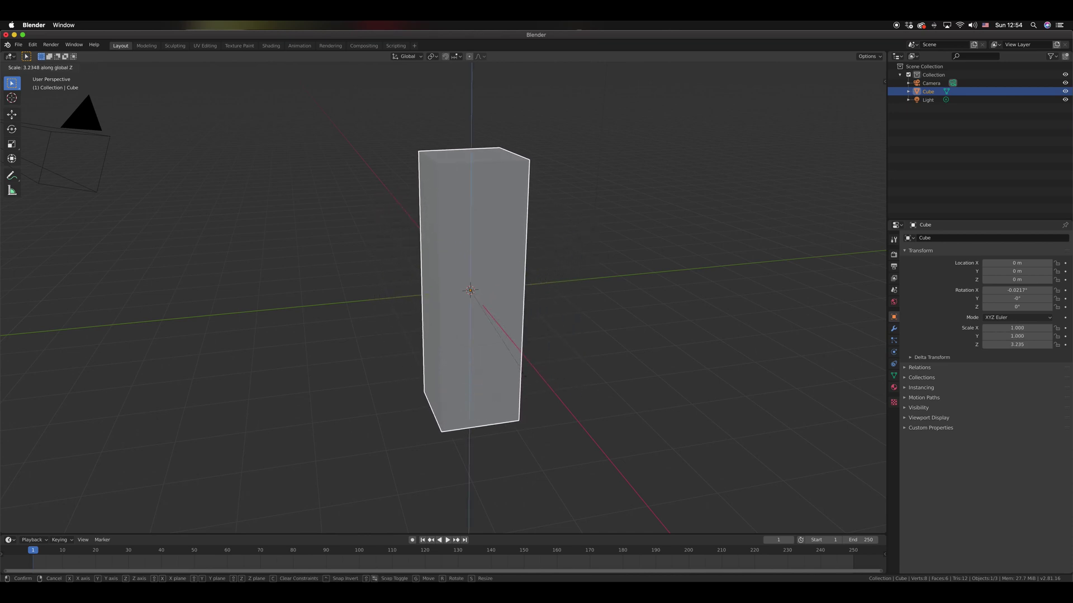
pyautogui.press('x')
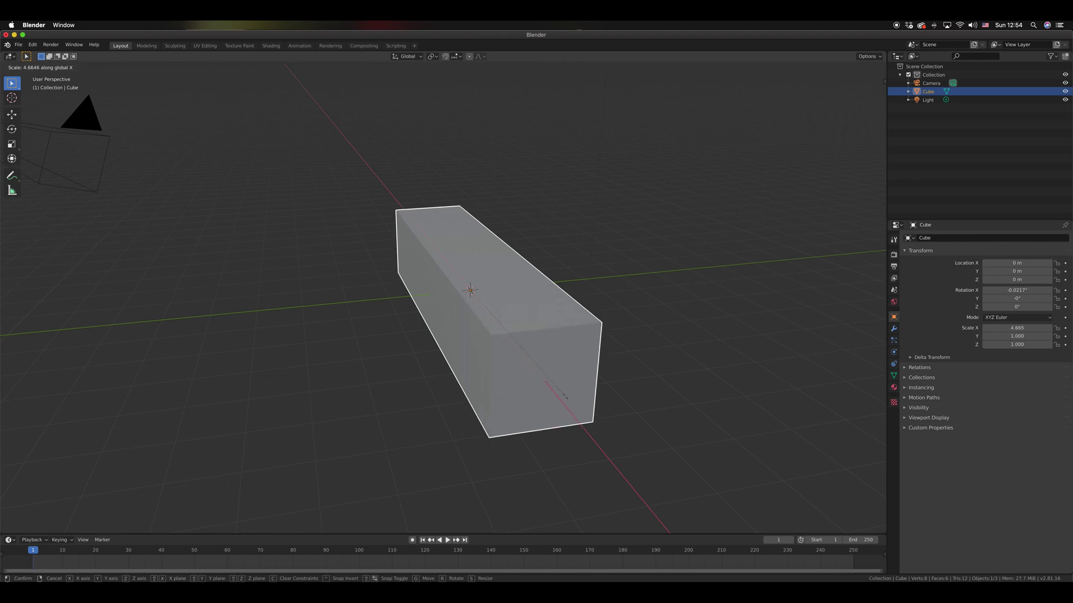
pyautogui.press('y')
pyautogui.rightClick(559, 346)
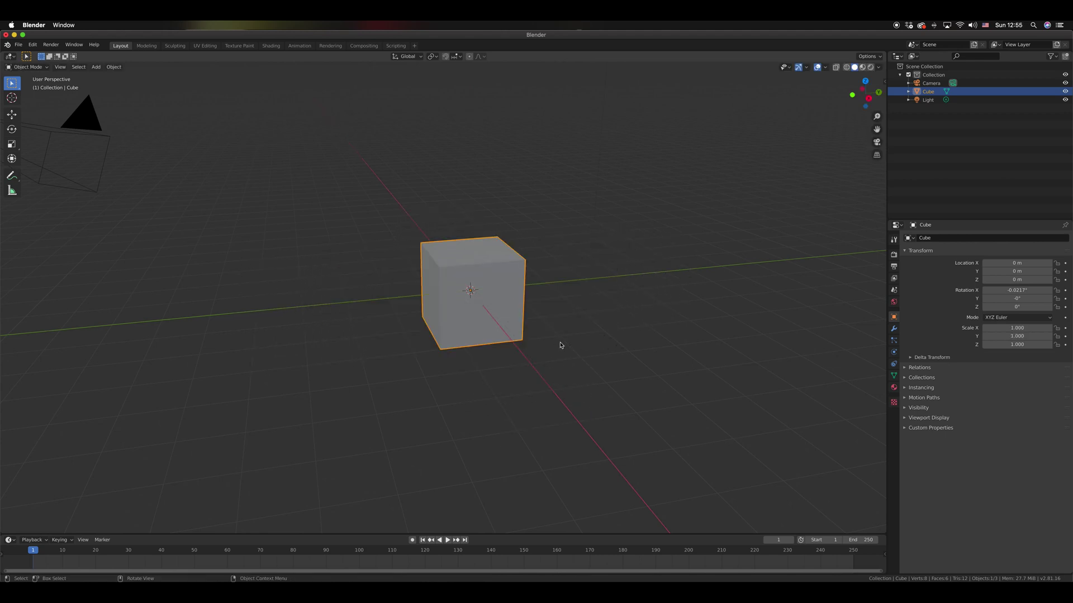
pyautogui.click(559, 347)
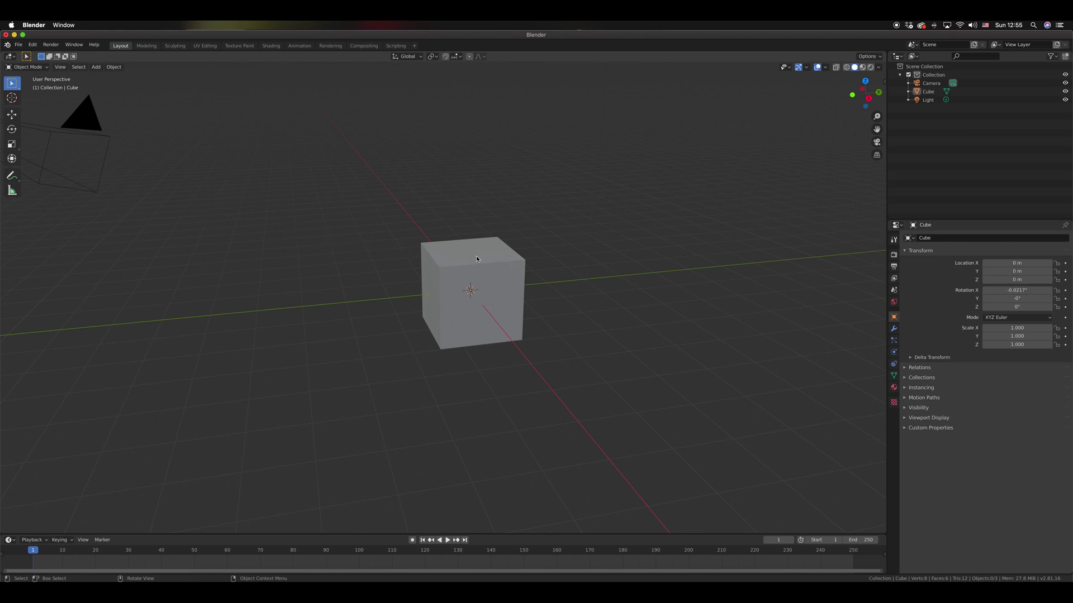
# Select the cube in the viewport to highlight its entry in the scene's object list, and clear the selection.
pyautogui.moveTo(477, 279)
pyautogui.mouseDown(button='middle')
pyautogui.moveTo(491, 281)
pyautogui.moveTo(473, 282)
pyautogui.mouseUp(button='middle')
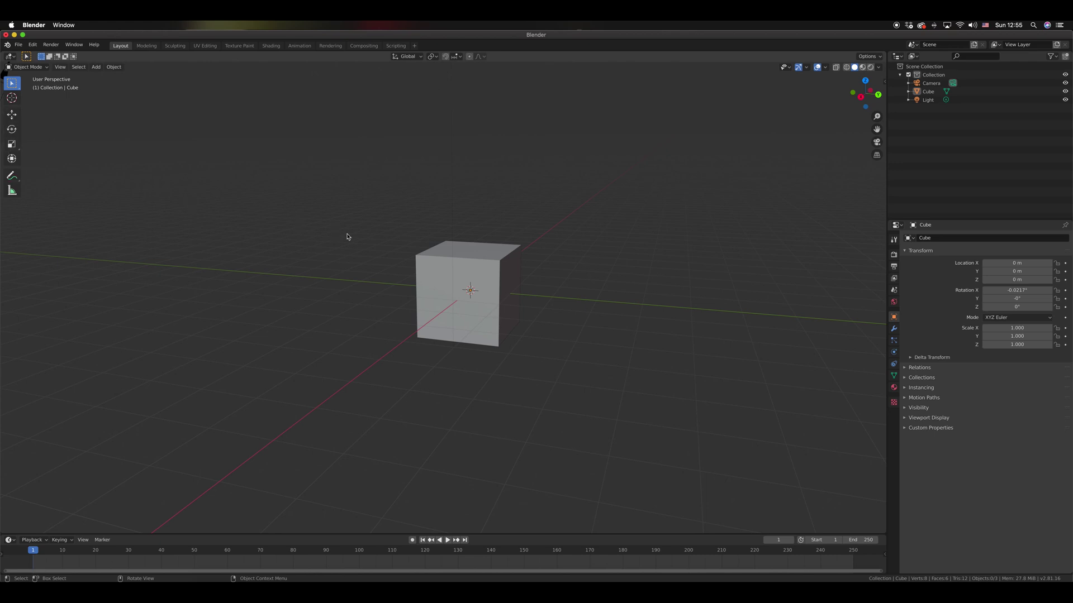
pyautogui.moveTo(445, 273); pyautogui.dragTo(451, 271, button='middle')
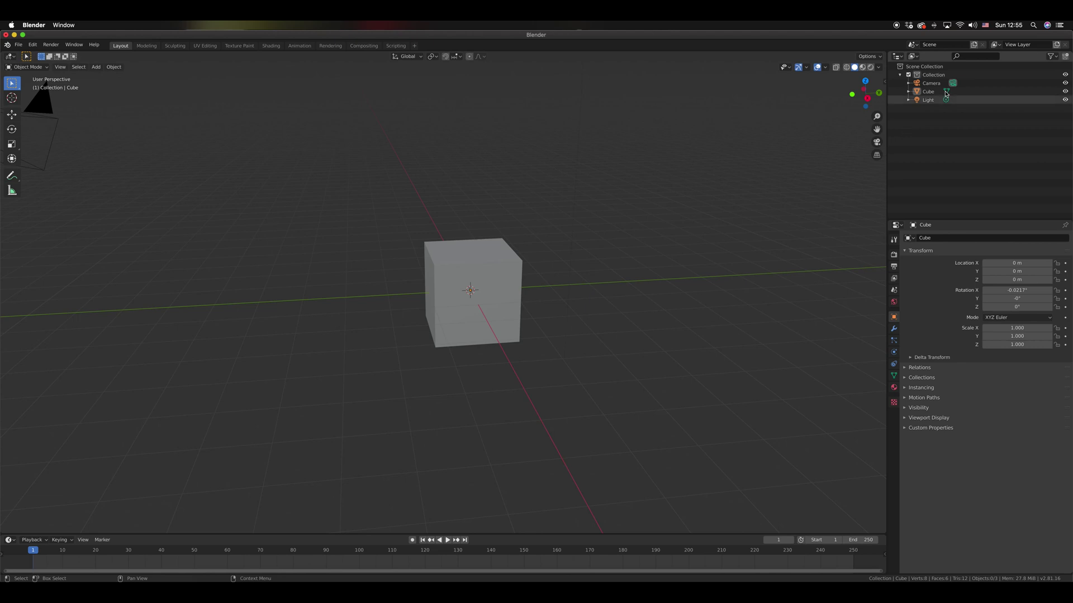
pyautogui.click(496, 283)
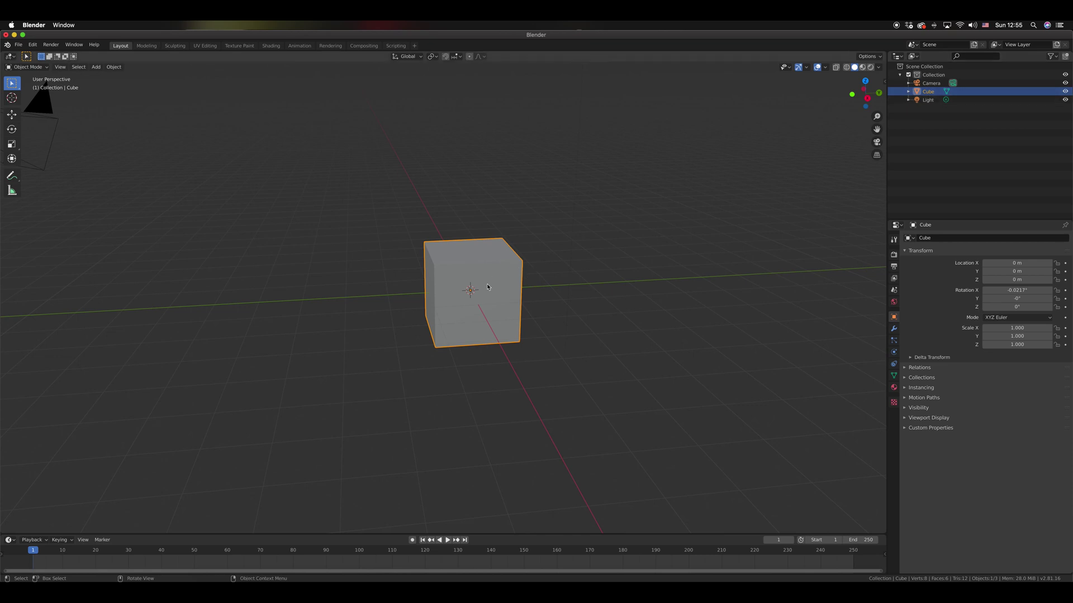
pyautogui.hscroll(2, 644, 289)
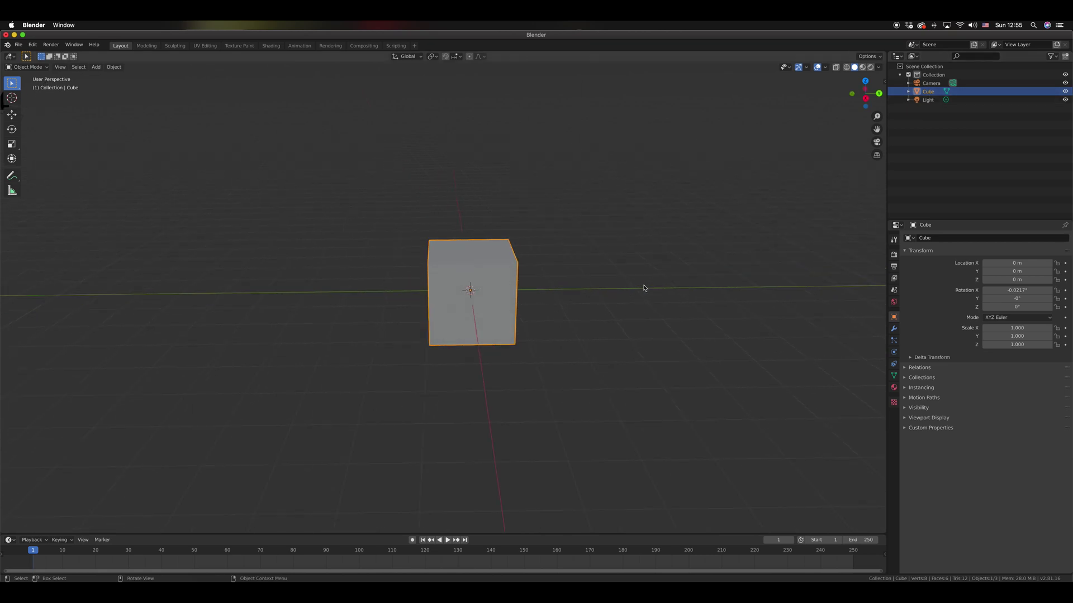
pyautogui.click(913, 149)
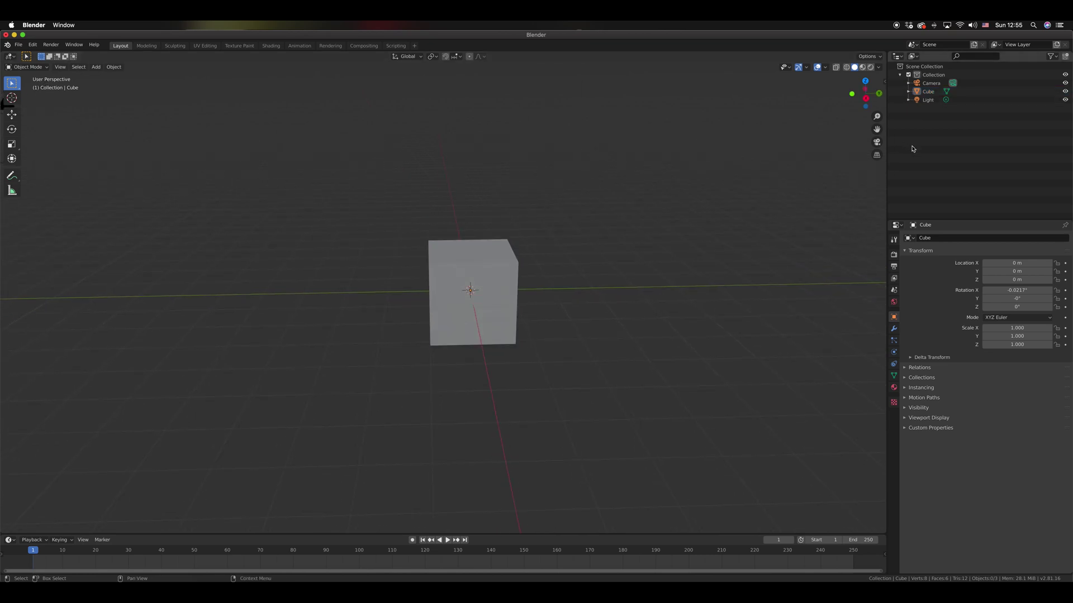
# Select the Camera and the Light in turn from the scene's object list to locate them in the viewport, and clear the selection.
pyautogui.click(931, 84)
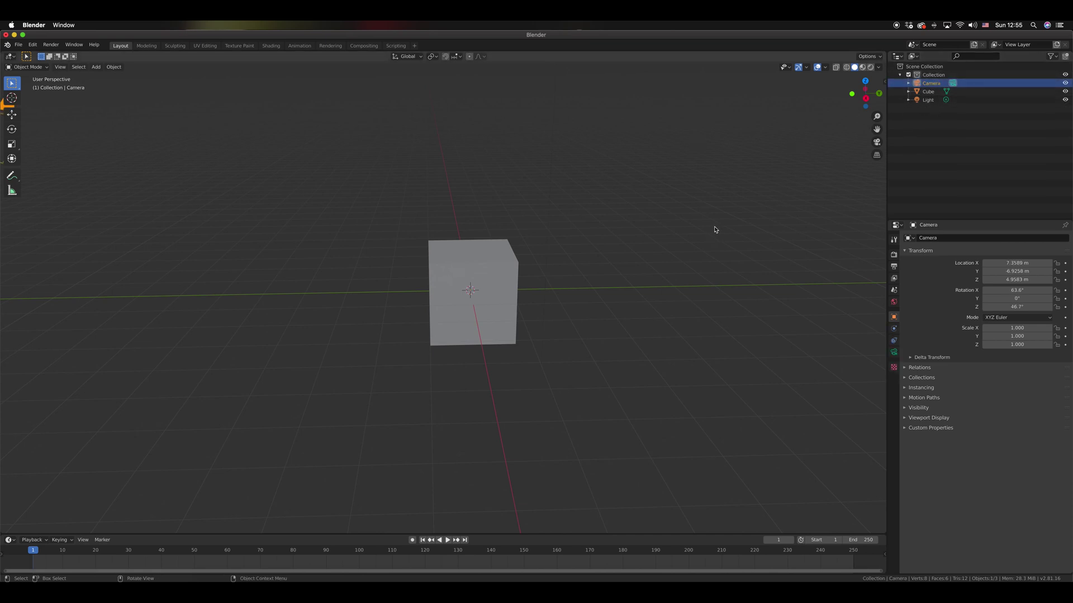
pyautogui.hscroll(-2, 716, 230)
pyautogui.keyDown('ctrl'); pyautogui.scroll(-5, 716, 230); pyautogui.keyUp('ctrl')
pyautogui.keyDown('ctrl'); pyautogui.scroll(1, 716, 230); pyautogui.keyUp('ctrl')
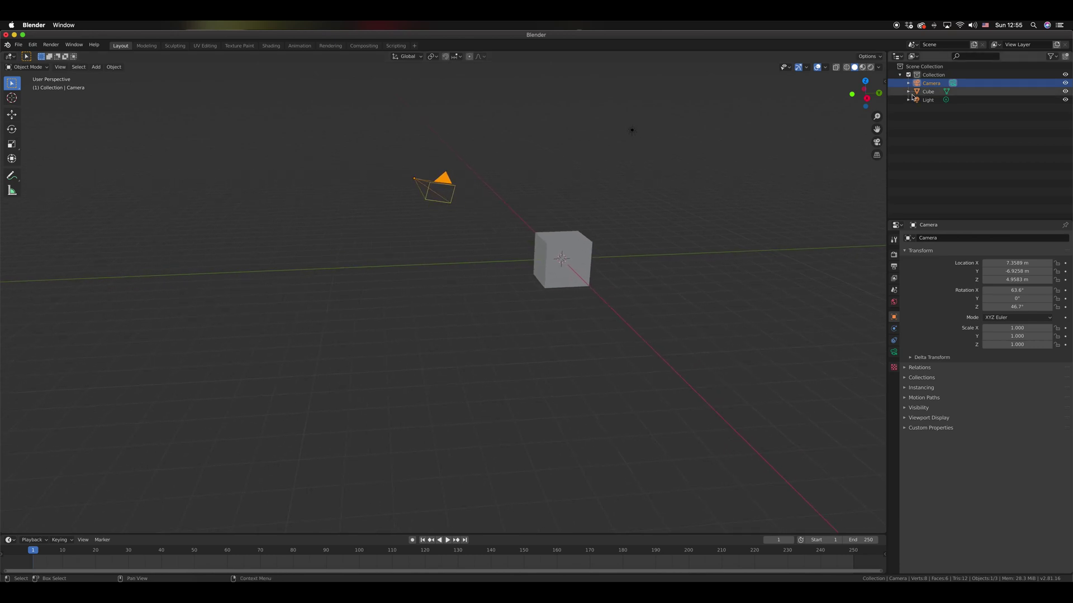
pyautogui.click(927, 100)
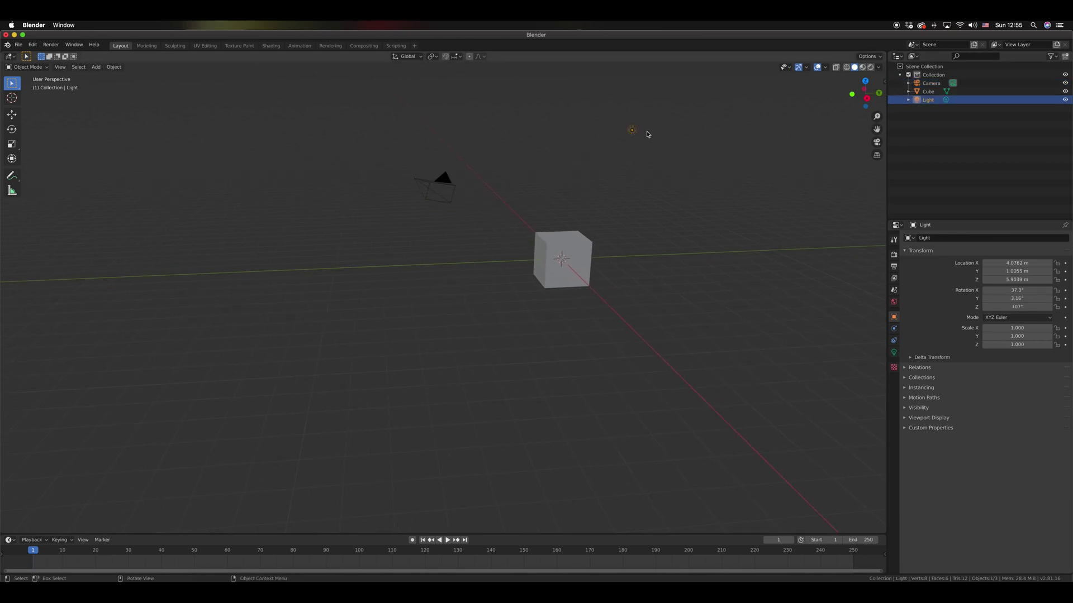
pyautogui.hscroll(-4, 645, 134)
pyautogui.hscroll(-2, 642, 136)
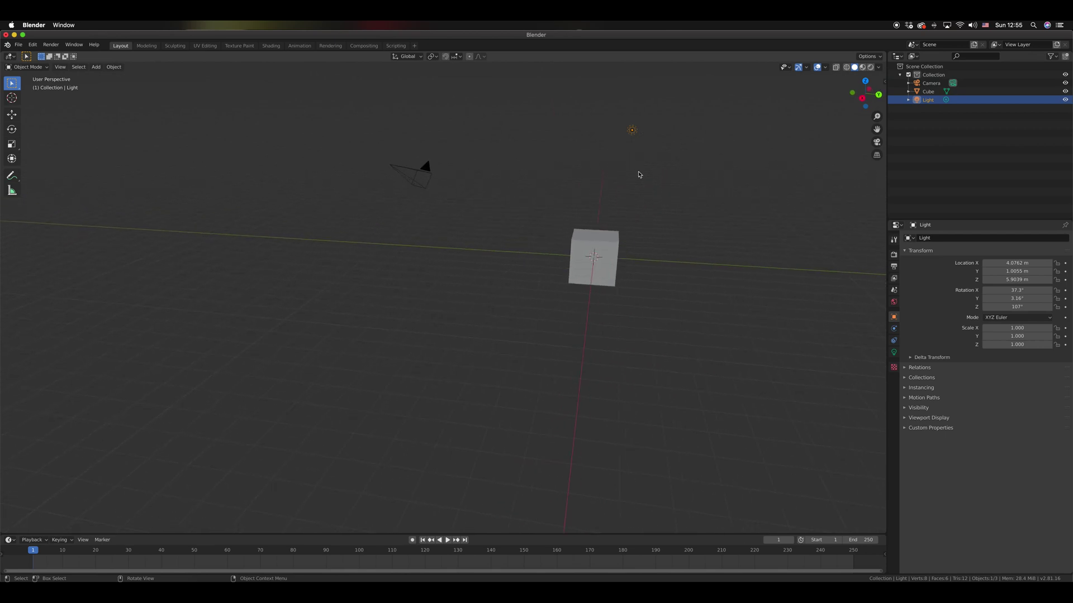
pyautogui.click(929, 144)
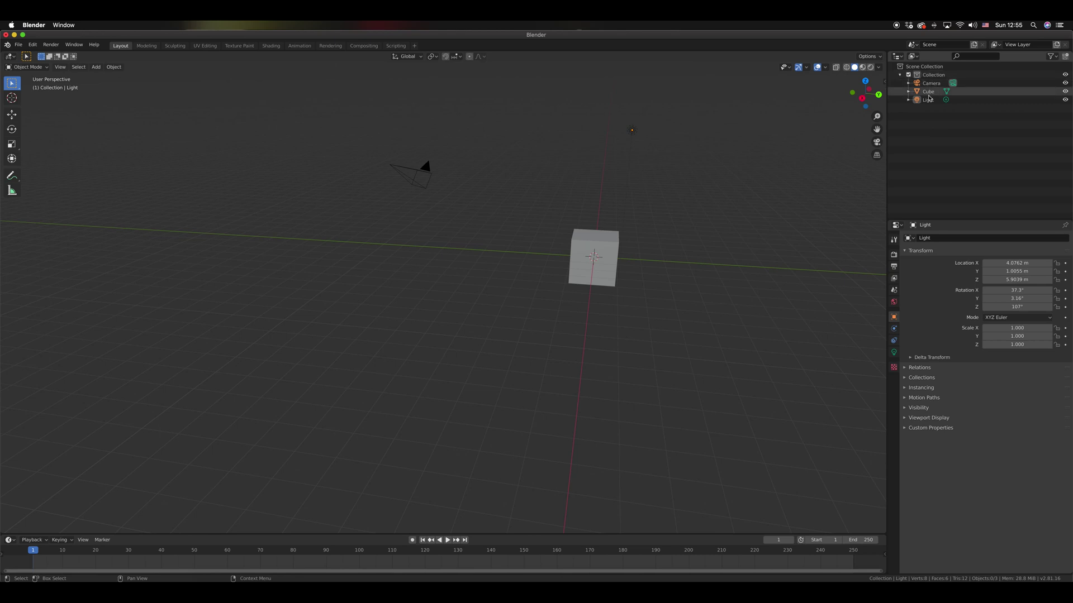
# Add a new collection to the scene and rename it Character.
pyautogui.rightClick(932, 122)
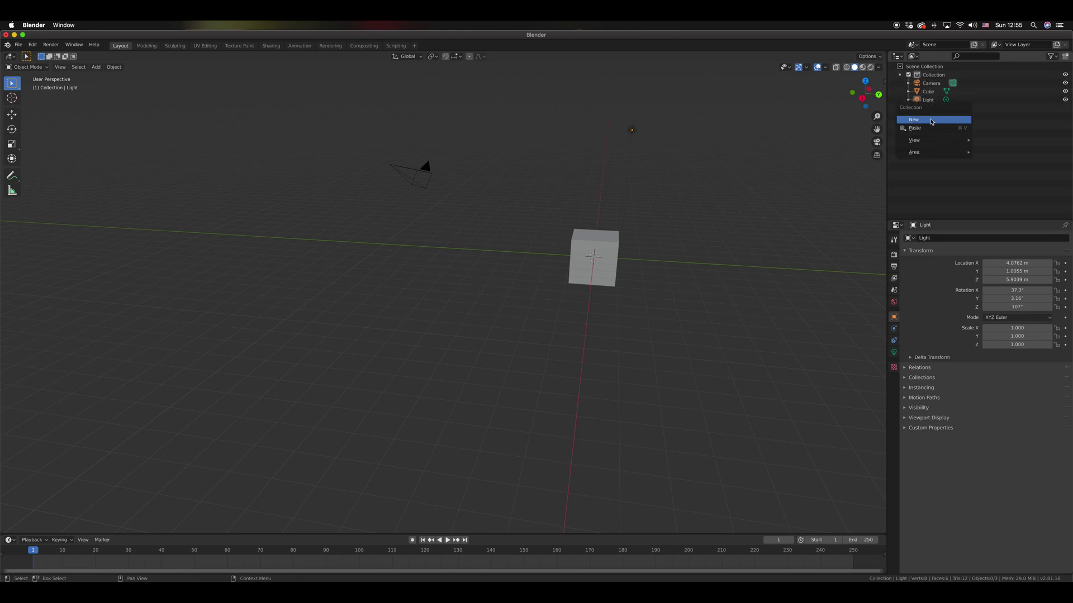
pyautogui.click(930, 121)
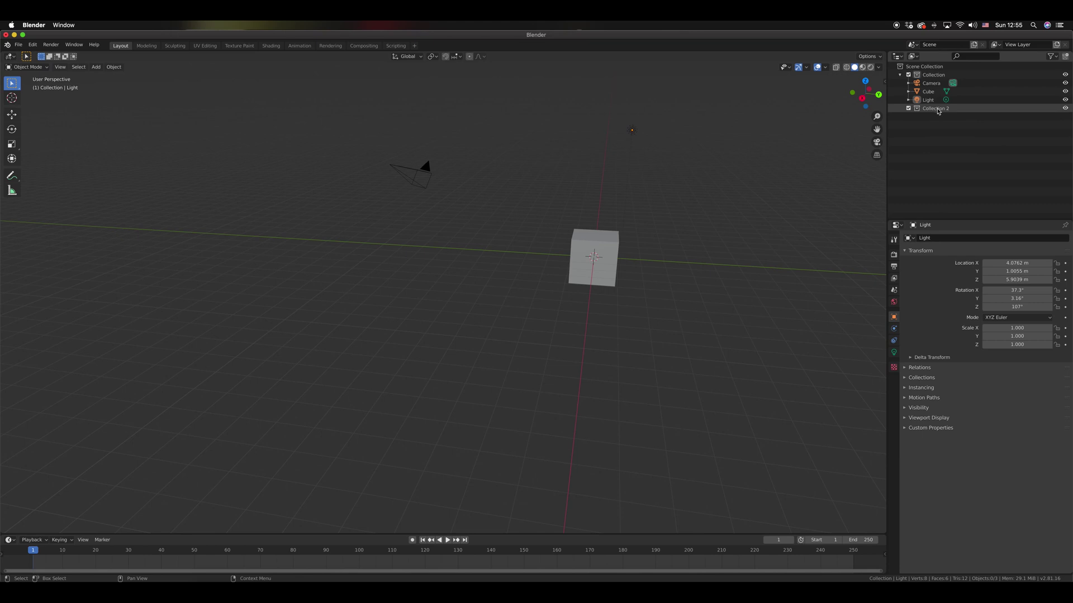
pyautogui.click(937, 110)
pyautogui.doubleClick(937, 109)
pyautogui.write('CHA')
pyautogui.write('racter')
pyautogui.press('Return')
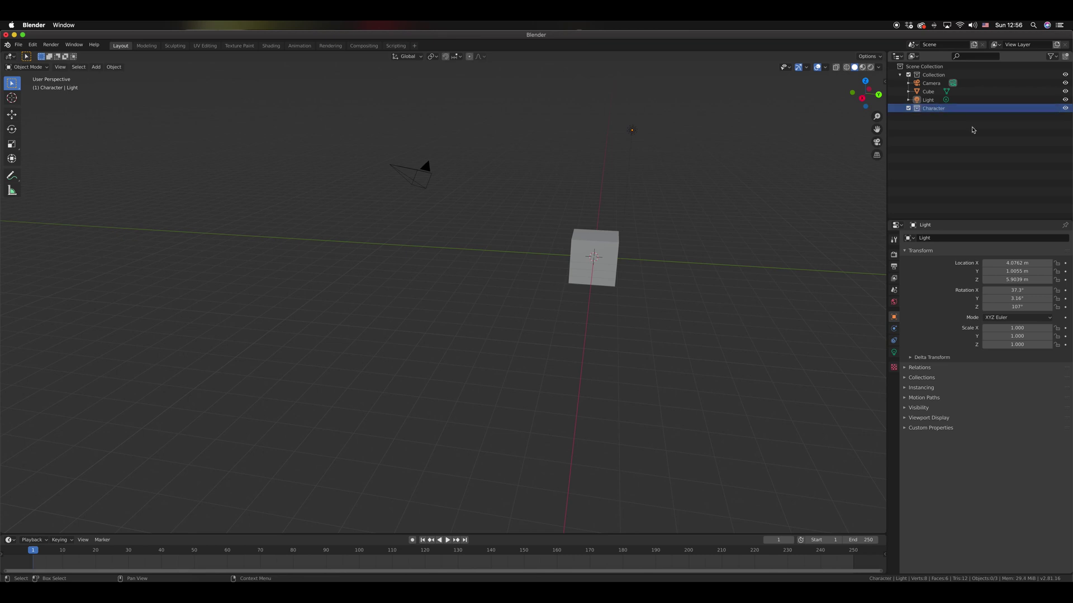
pyautogui.click(981, 127)
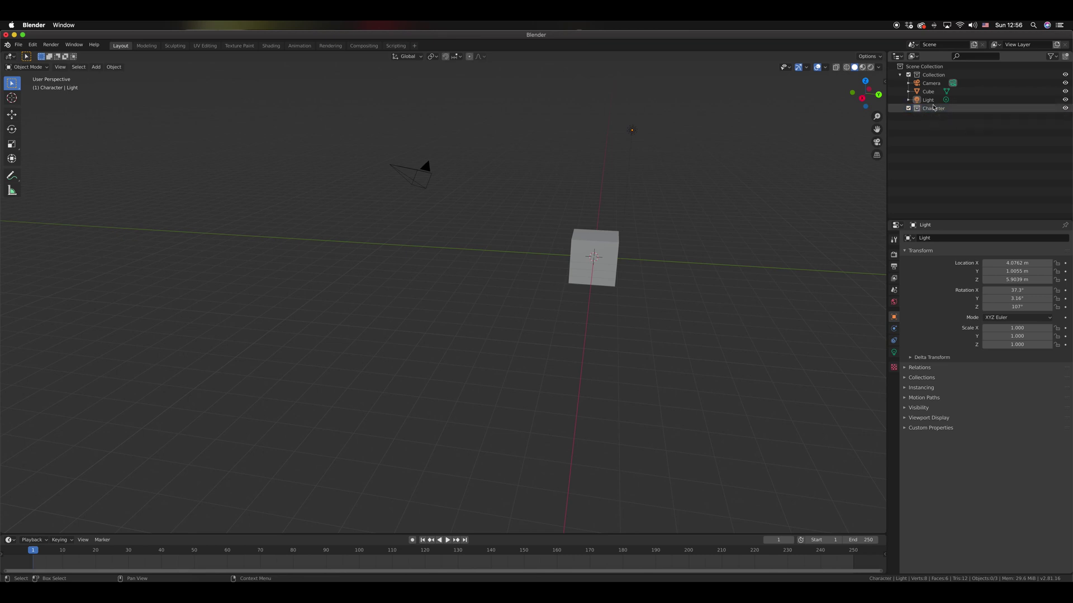
# Move the Cube into the Character collection and collapse the original collection that holds the camera and light.
pyautogui.moveTo(933, 95); pyautogui.dragTo(936, 112)
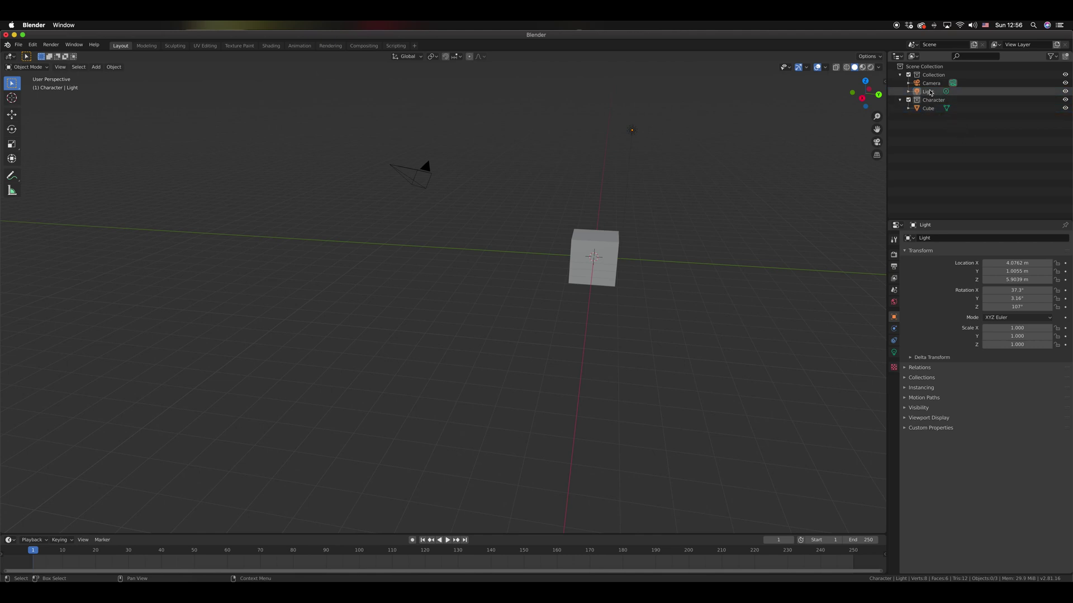
pyautogui.click(900, 75)
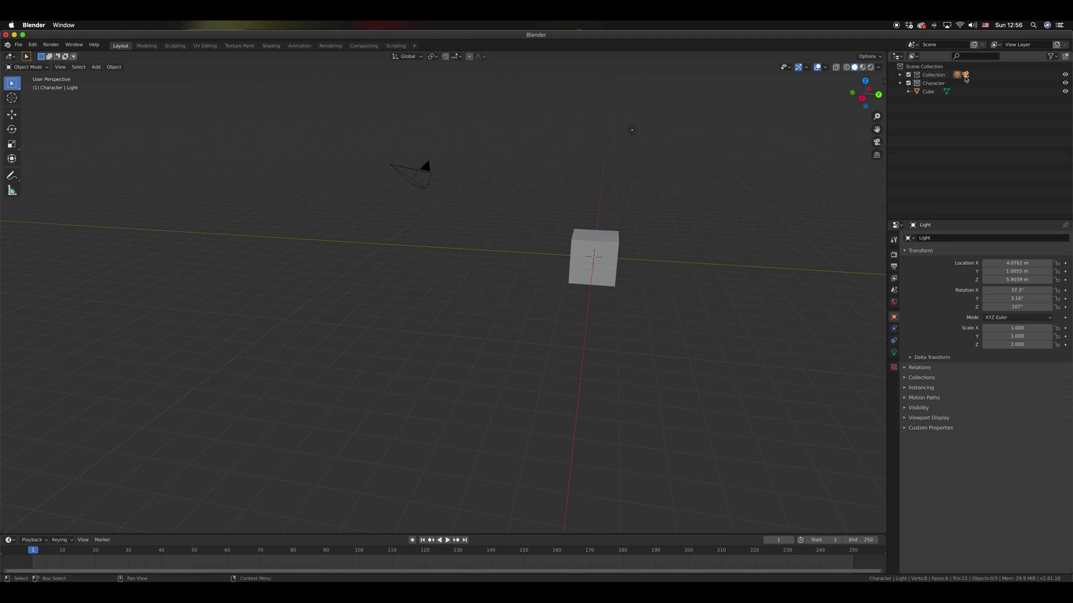
pyautogui.click(924, 94)
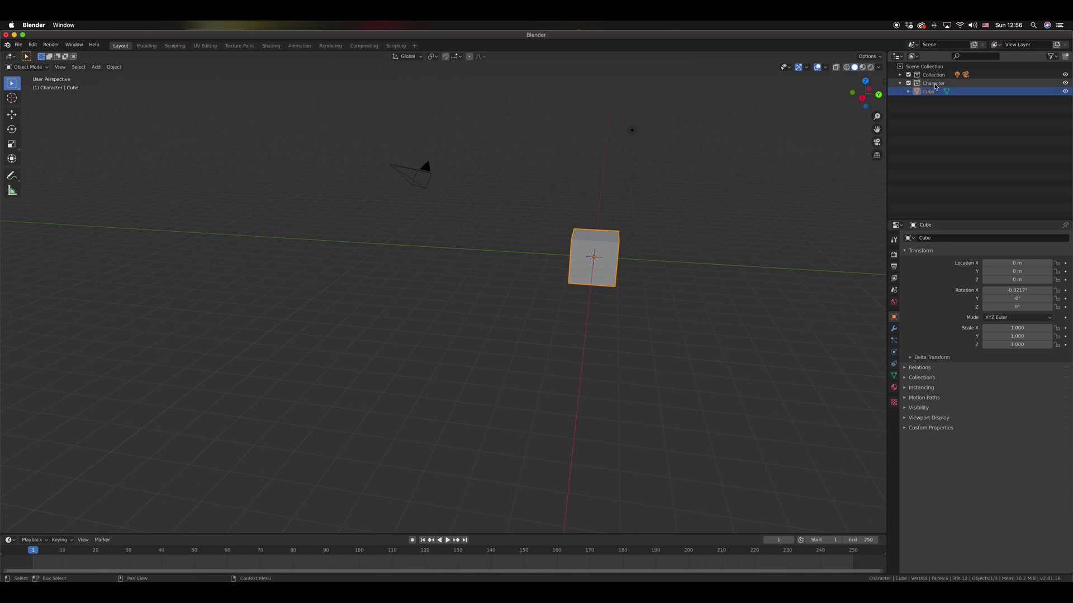
pyautogui.keyDown('ctrl'); pyautogui.click(925, 94); pyautogui.keyUp('ctrl')
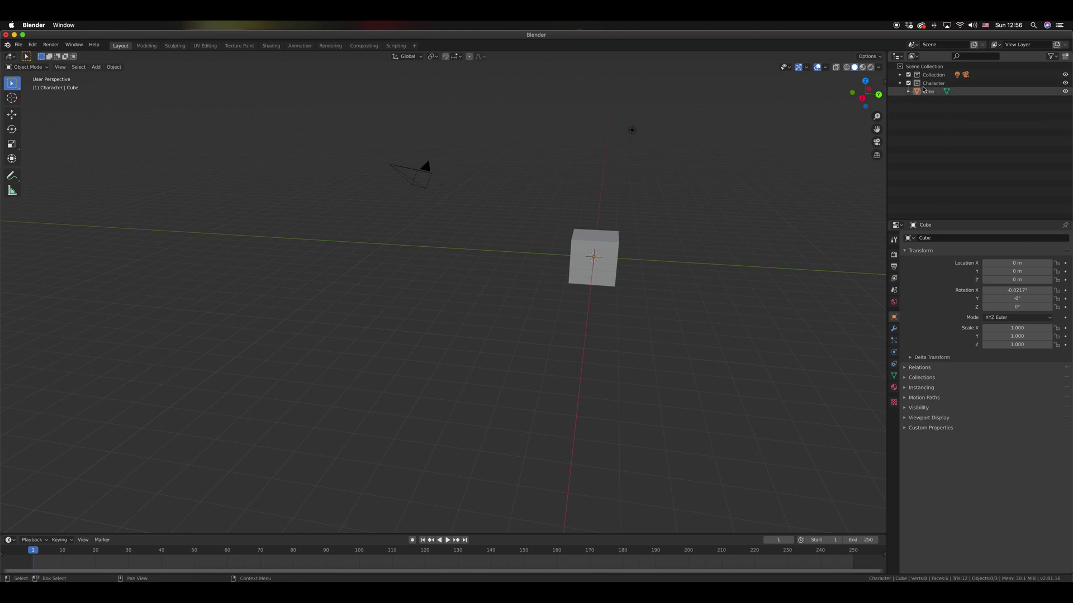
# Examine the cube, camera and light in the viewport from different sides and heights.
pyautogui.hscroll(-5, 736, 232)
pyautogui.hscroll(3, 736, 232)
pyautogui.keyDown('shift'); pyautogui.hscroll(5, 737, 246); pyautogui.keyUp('shift')
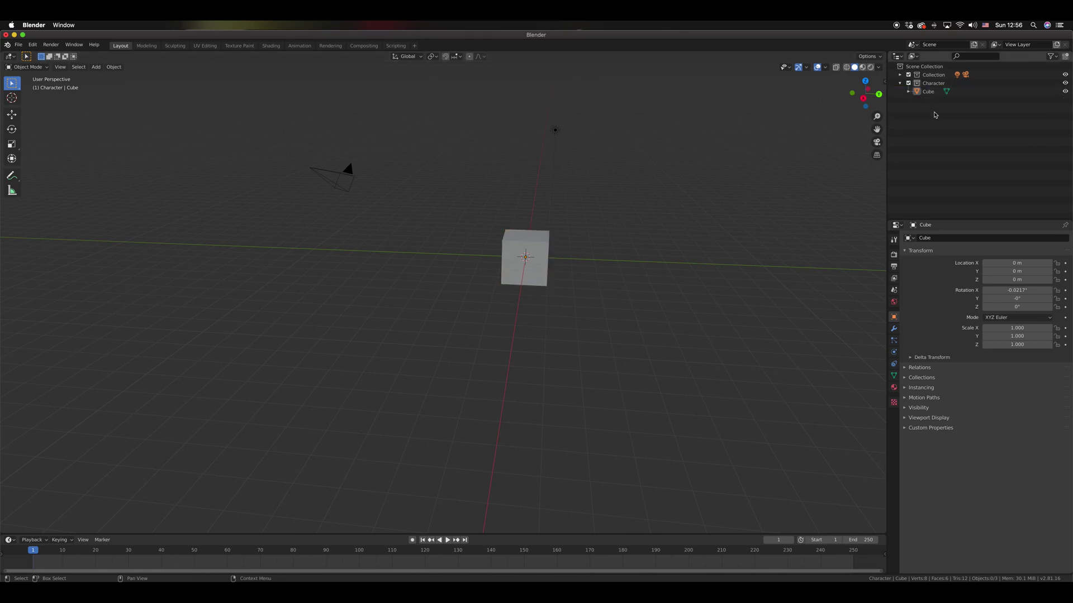
pyautogui.hscroll(1, 815, 174)
pyautogui.hscroll(10, 603, 273)
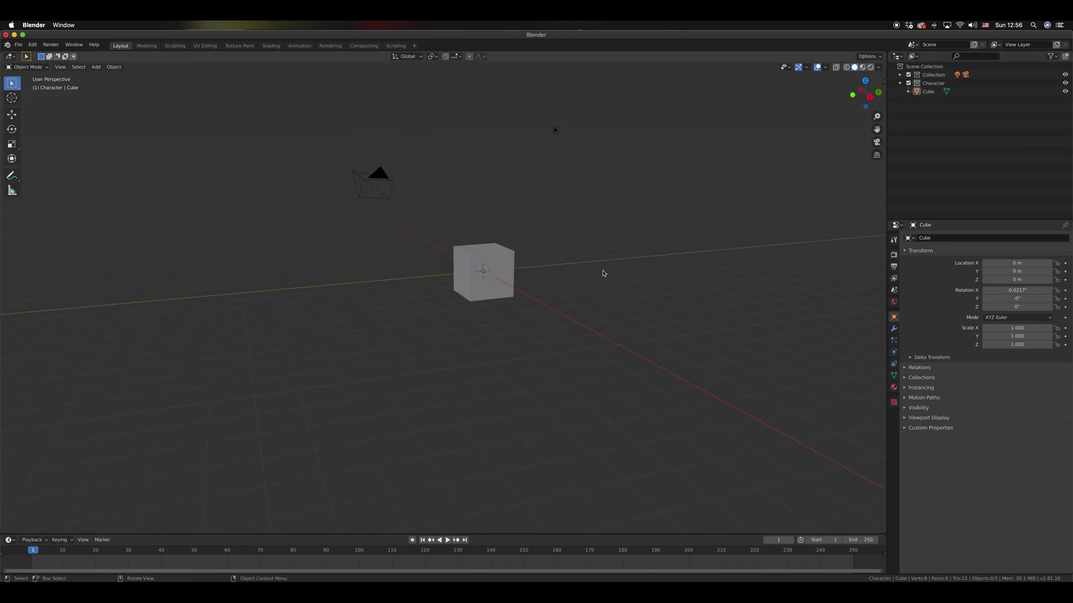
pyautogui.hscroll(8, 607, 271)
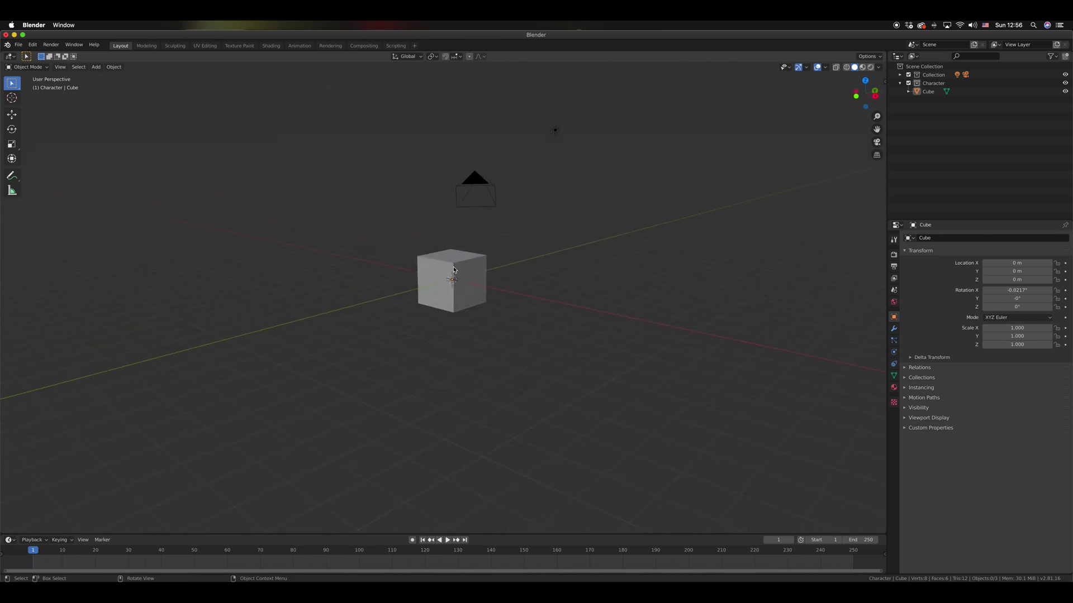
pyautogui.hscroll(2, 458, 271)
pyautogui.hscroll(10, 458, 270)
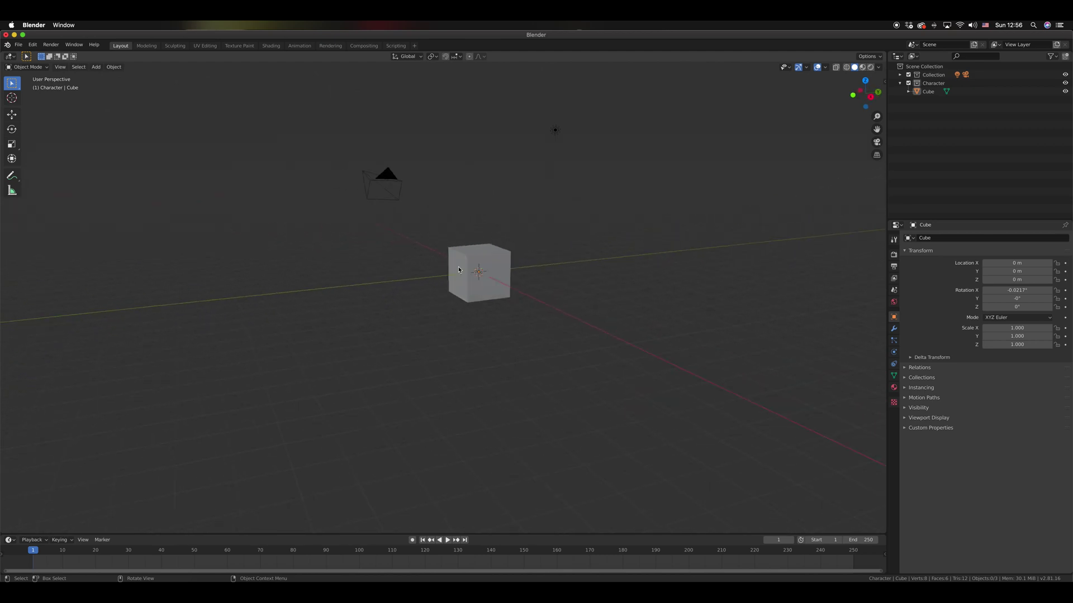
pyautogui.hscroll(-10, 473, 269)
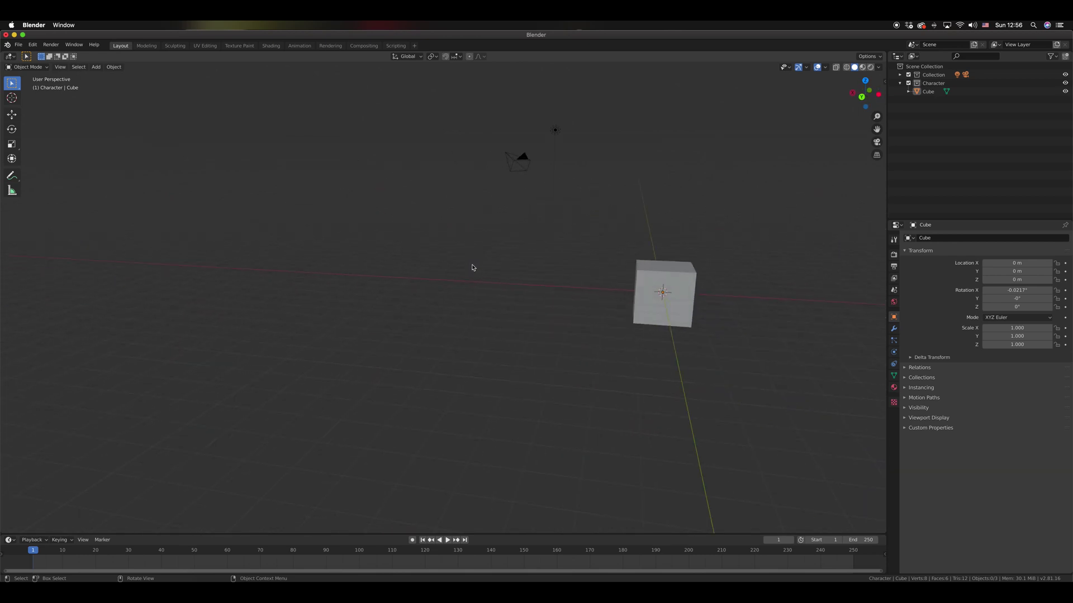
pyautogui.hscroll(10, 474, 267)
pyautogui.hscroll(-10, 476, 265)
pyautogui.hscroll(6, 477, 266)
pyautogui.hscroll(3, 479, 267)
pyautogui.hscroll(15, 477, 267)
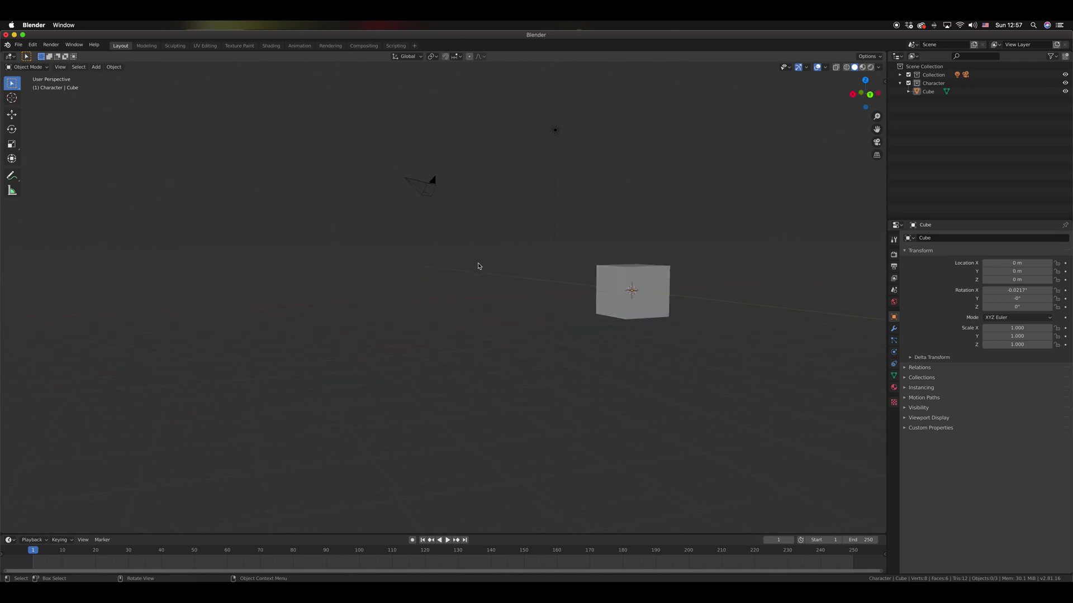
pyautogui.hscroll(-15, 479, 267)
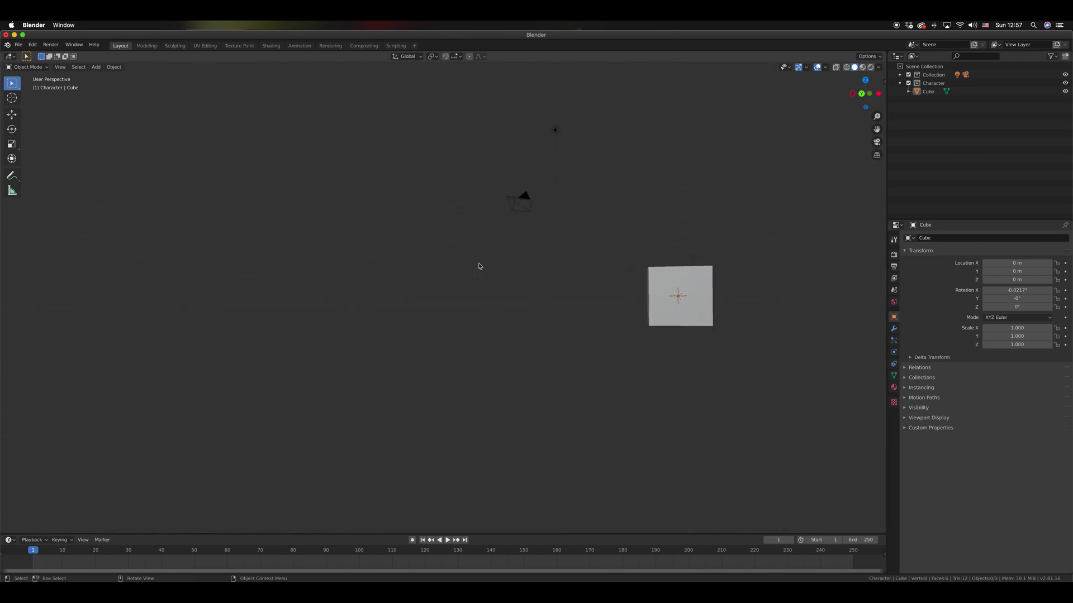
pyautogui.hscroll(1, 478, 267)
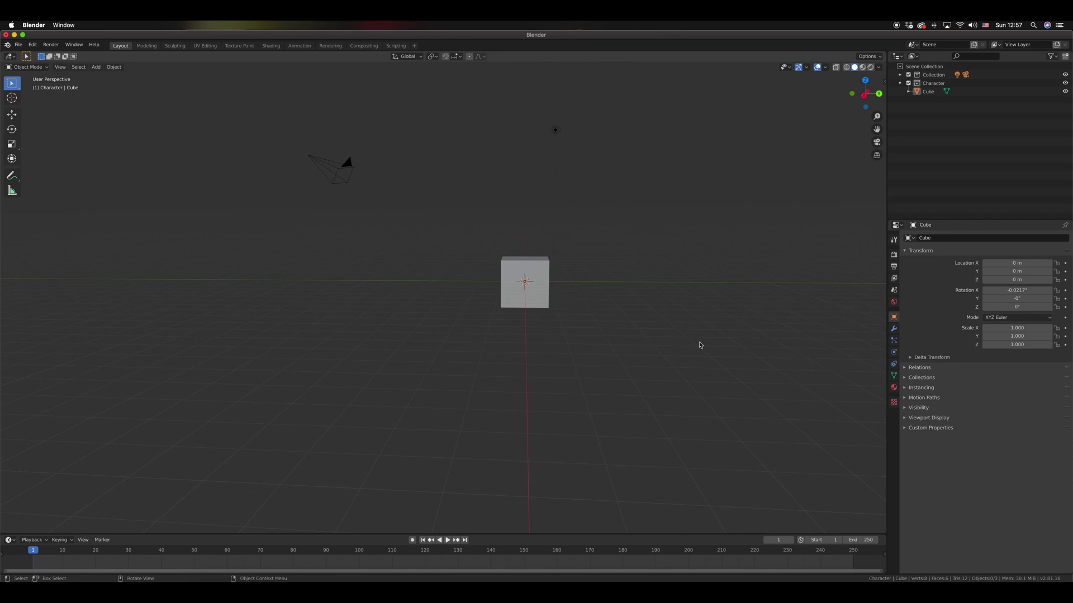
# View the cube from the Front and from the Back using the preset views.
pyautogui.press('`')
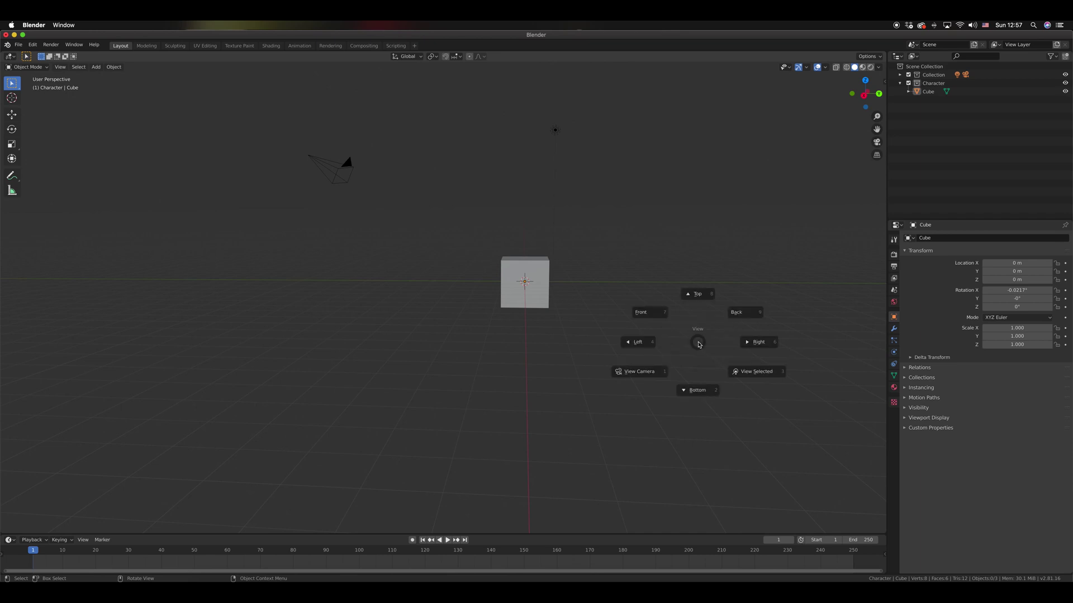
pyautogui.click(656, 317)
pyautogui.keyDown('shift'); pyautogui.scroll(3, 472, 310); pyautogui.keyUp('shift')
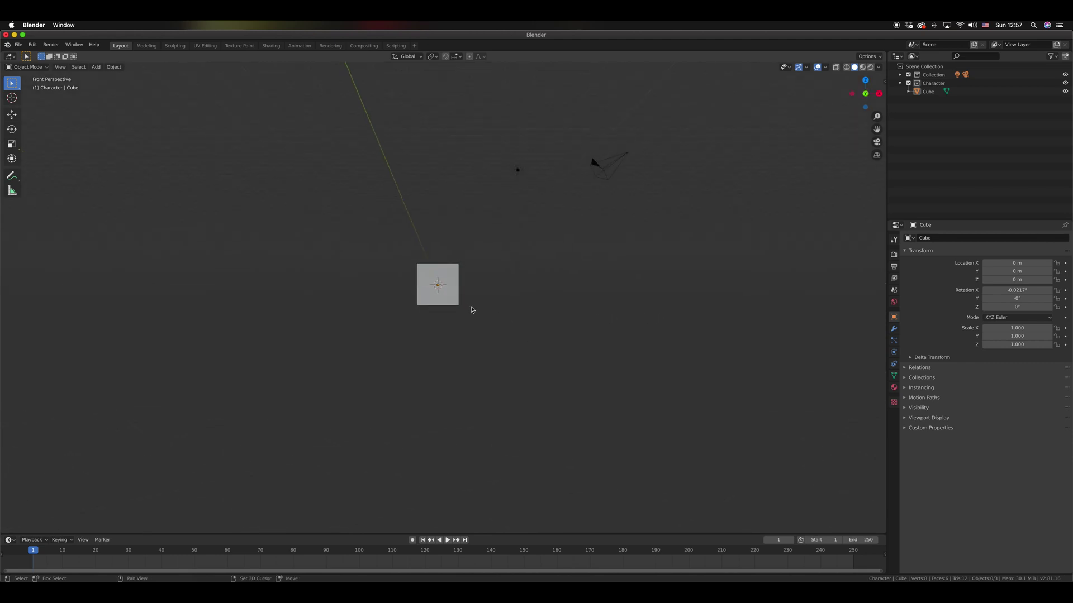
pyautogui.keyDown('shift'); pyautogui.scroll(-1, 472, 309); pyautogui.keyUp('shift')
pyautogui.press('`')
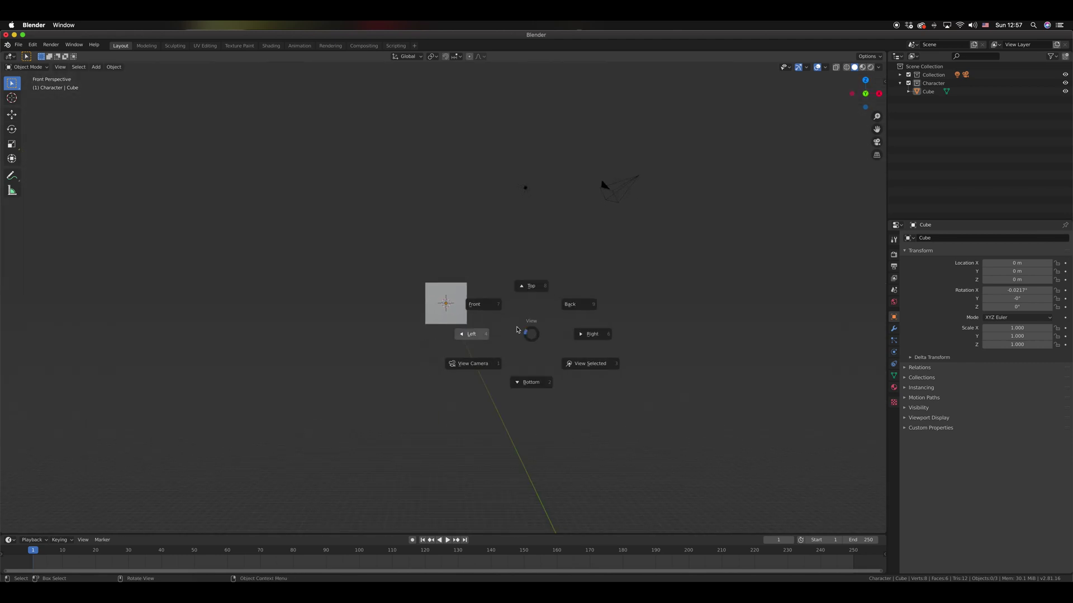
pyautogui.click(578, 307)
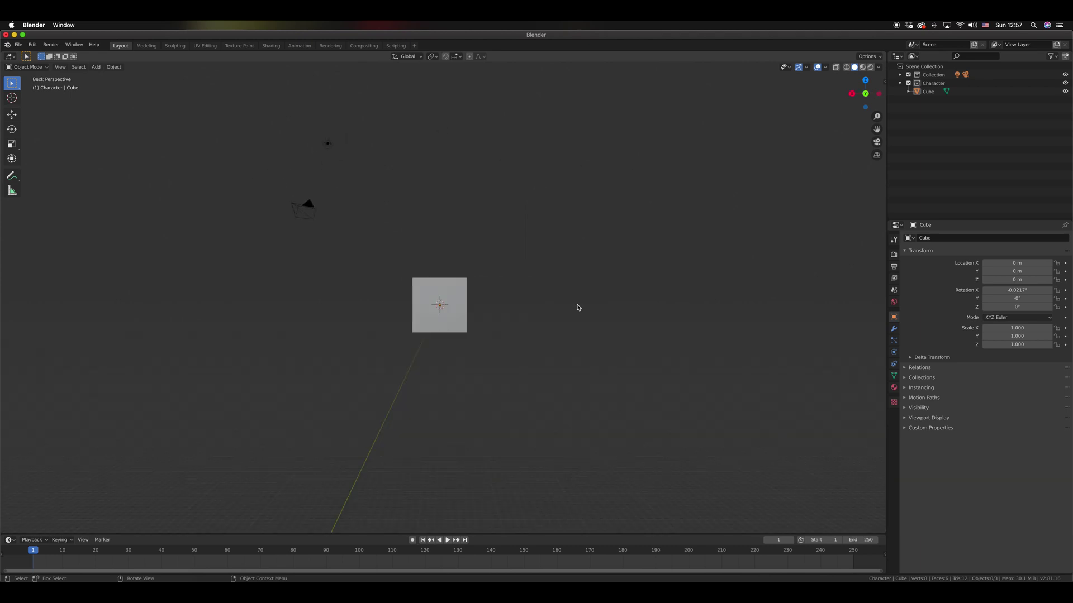
# View the cube from the Right and from the Front using the preset views.
pyautogui.press('`')
pyautogui.click(634, 312)
pyautogui.press('`')
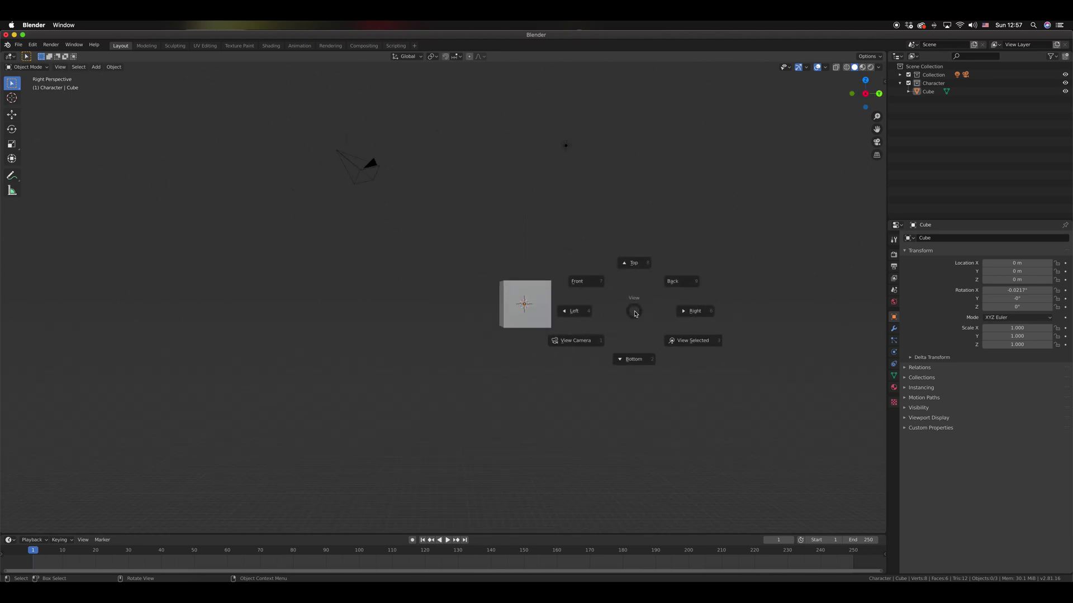
pyautogui.click(584, 274)
# Look at the cube through the scene camera, leave the camera view to see the camera object, and return to the camera view enlarged.
pyautogui.press('`')
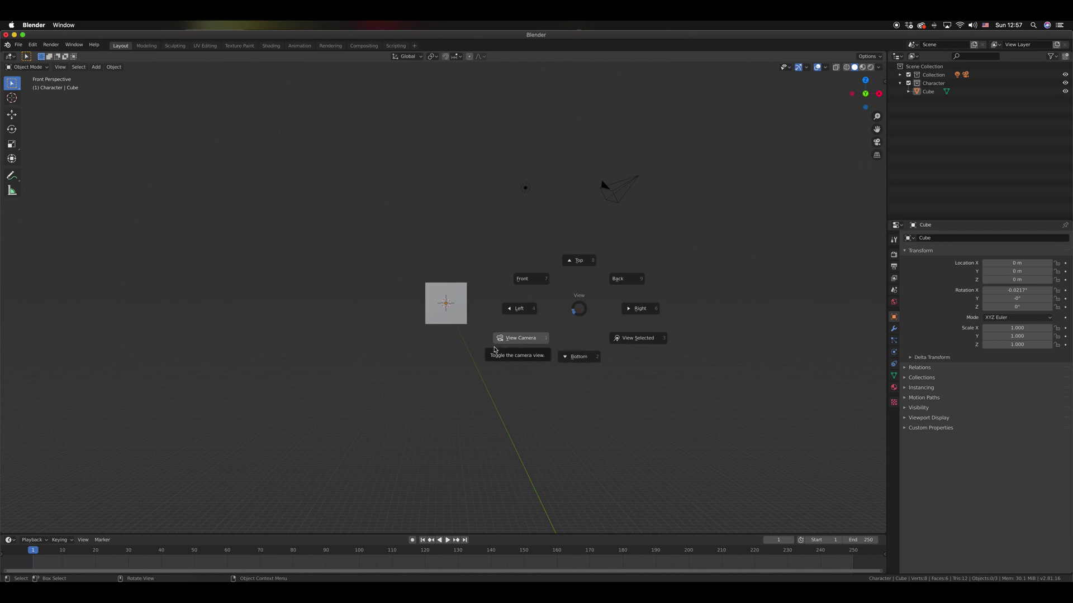
pyautogui.click(494, 350)
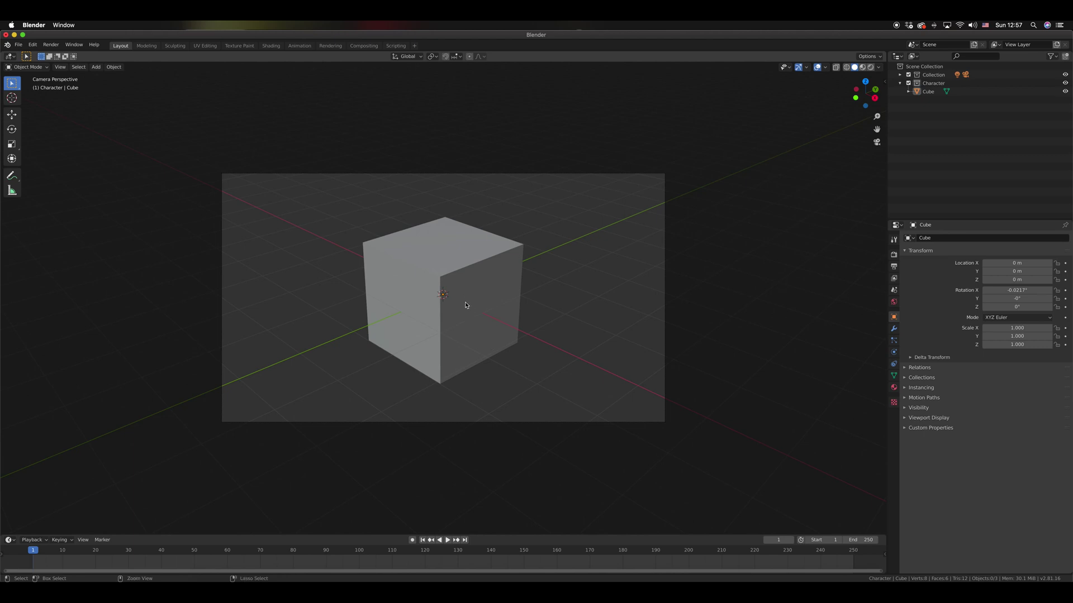
pyautogui.keyDown('ctrl'); pyautogui.scroll(-6, 466, 306); pyautogui.keyUp('ctrl')
pyautogui.hscroll(8, 466, 305)
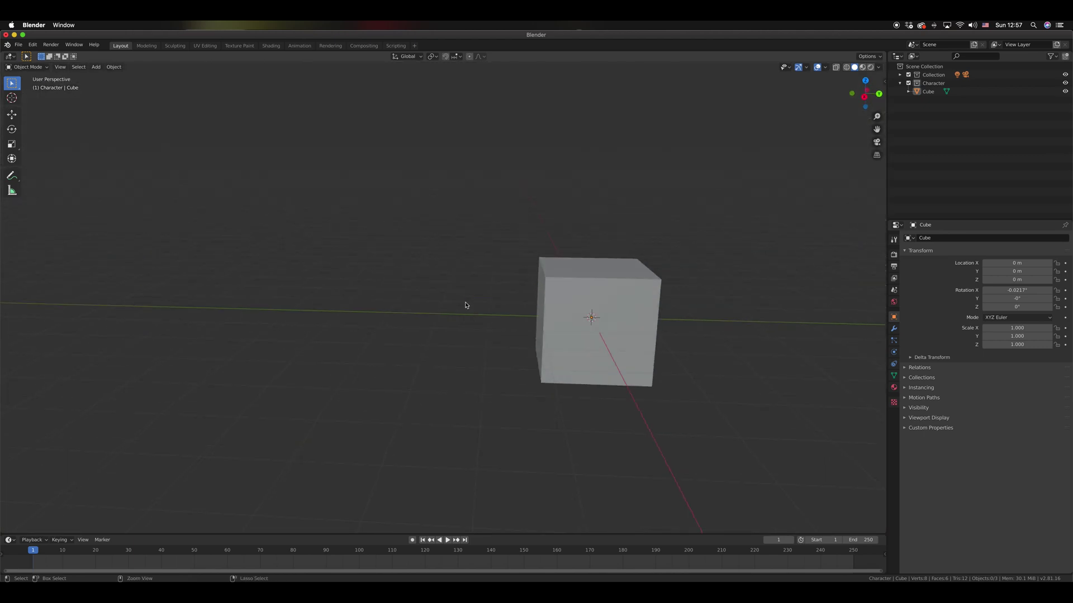
pyautogui.scroll(-5, 467, 306)
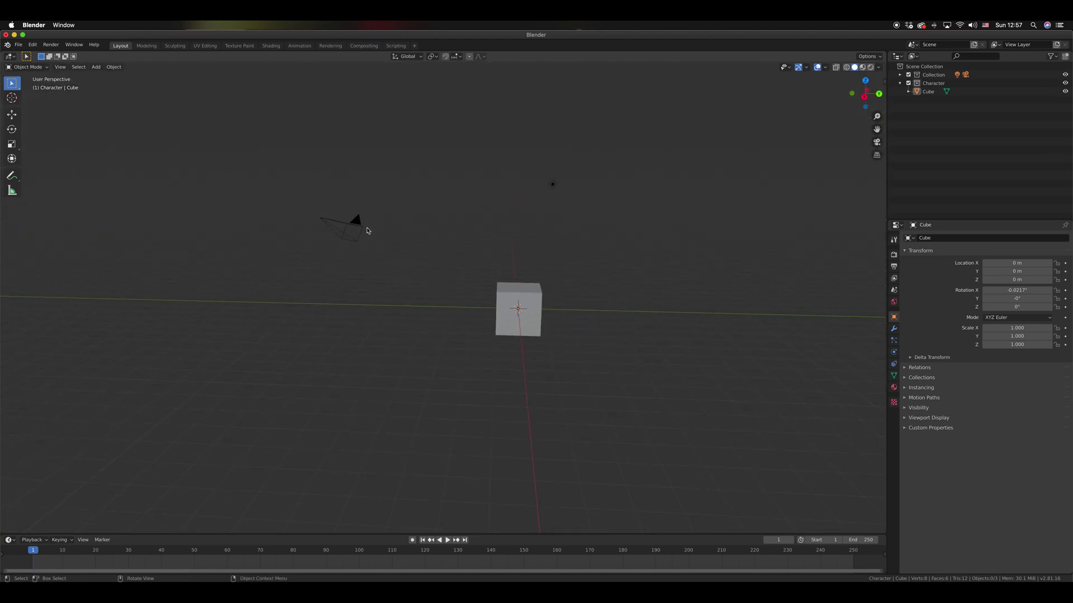
pyautogui.press('`')
pyautogui.click(380, 284)
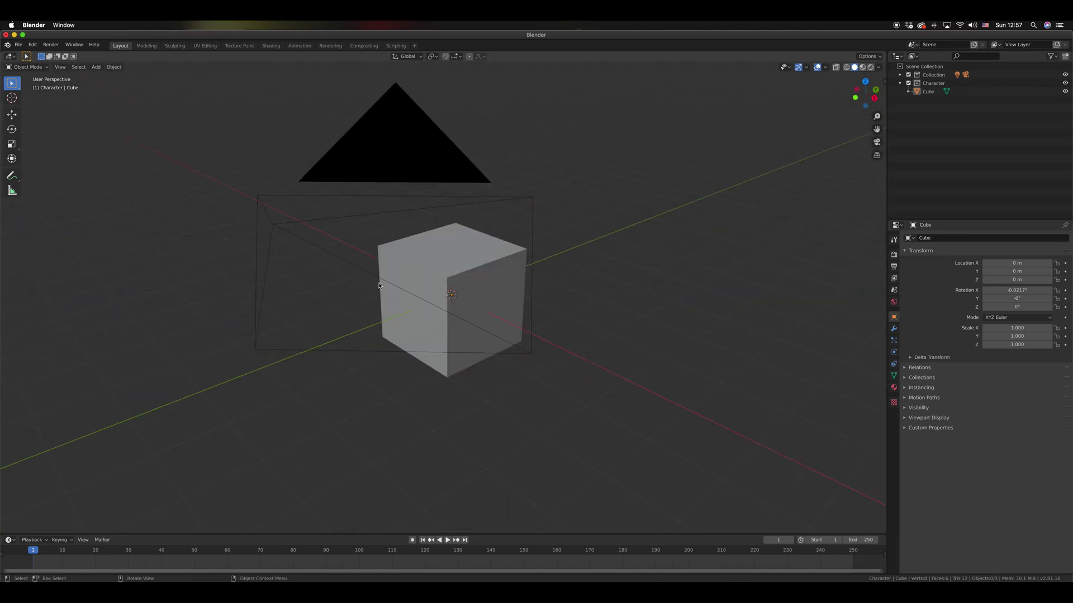
pyautogui.scroll(5, 430, 300)
pyautogui.scroll(-2, 430, 299)
pyautogui.keyDown('shift'); pyautogui.moveTo(430, 299); pyautogui.dragTo(396, 297, button='middle'); pyautogui.keyUp('shift')
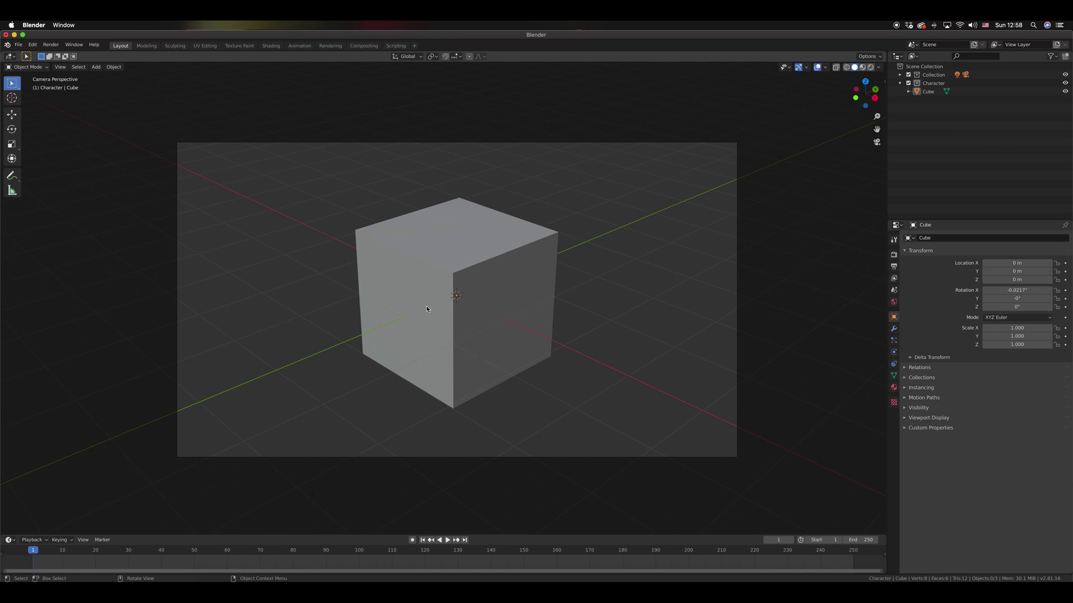
# Leave the camera view to see the whole scene from outside, and look through the camera again.
pyautogui.hscroll(-10, 428, 309)
pyautogui.scroll(-6, 429, 310)
pyautogui.moveTo(428, 309); pyautogui.dragTo(426, 358, button='middle')
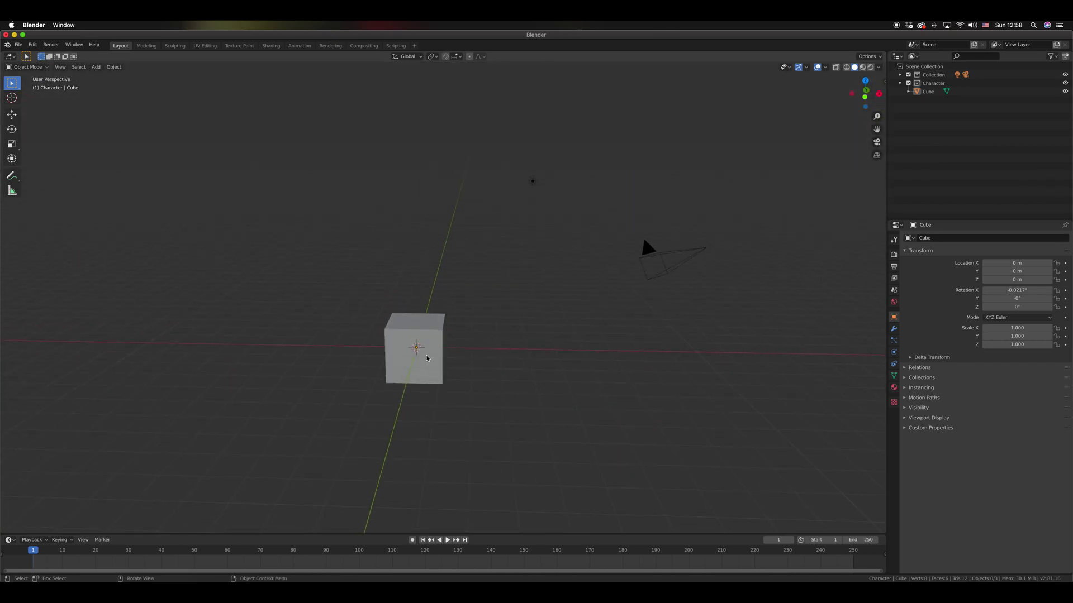
pyautogui.press('`')
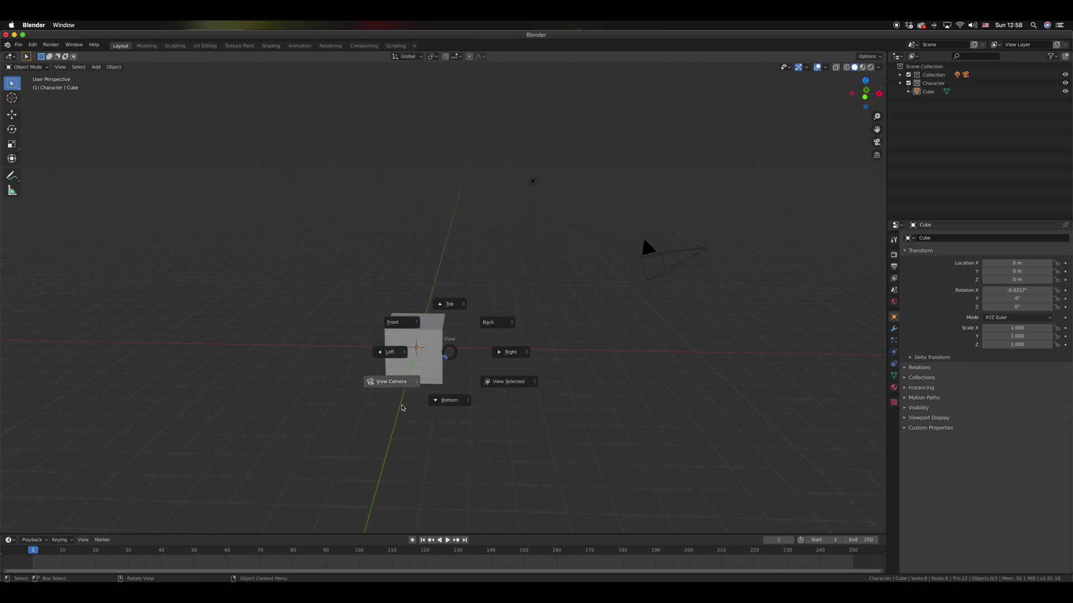
pyautogui.click(431, 368)
# Switch to the Front preset view and examine the cube, light and camera from slightly different perspective angles.
pyautogui.press('`')
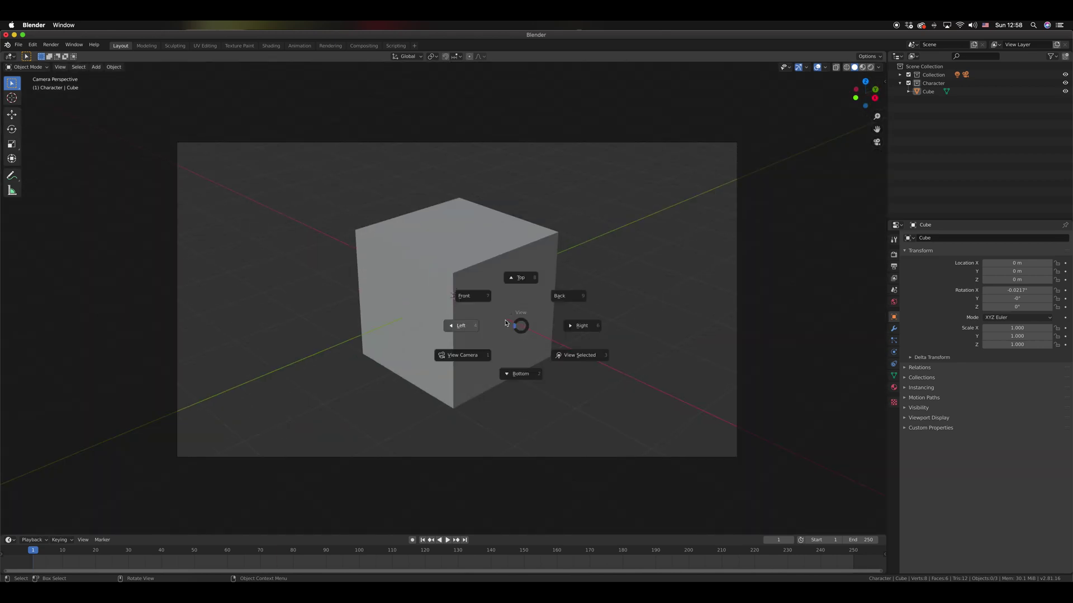
pyautogui.click(472, 295)
pyautogui.keyDown('ctrl'); pyautogui.scroll(-2, 507, 316); pyautogui.keyUp('ctrl')
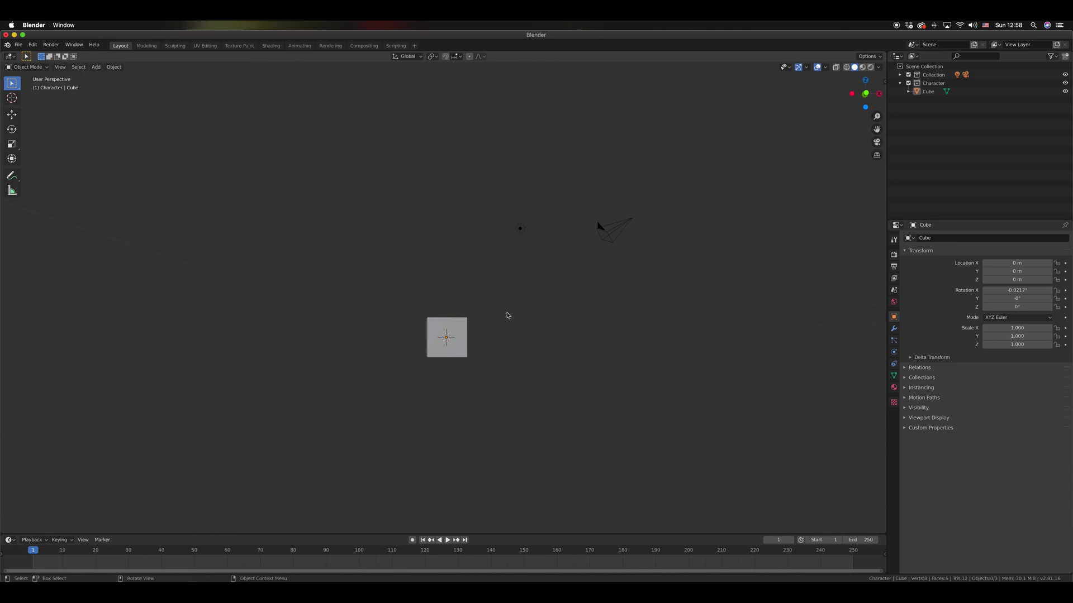
pyautogui.scroll(2, 507, 315)
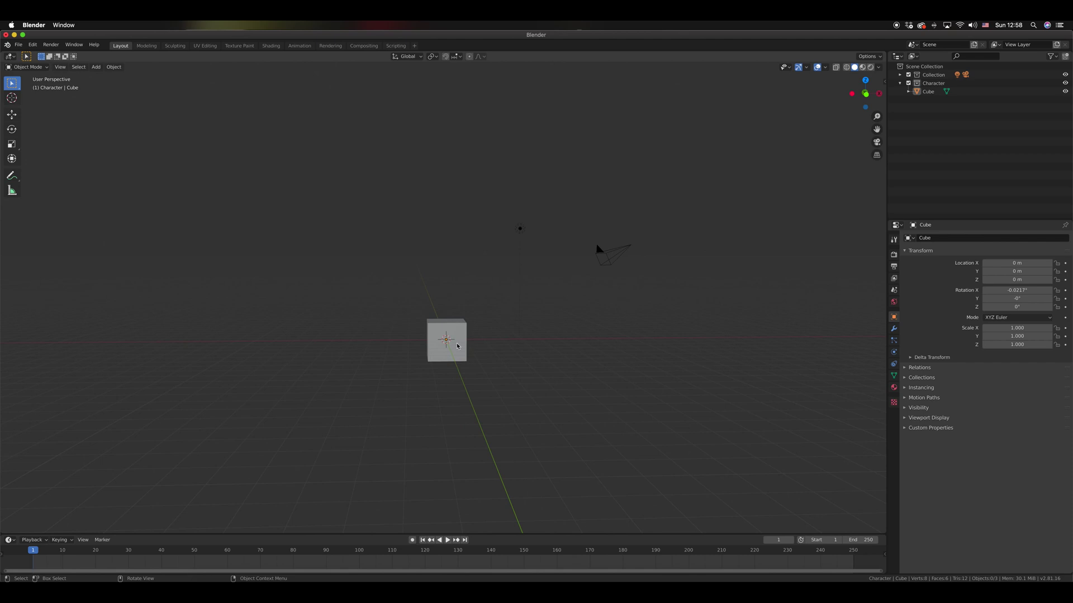
pyautogui.hscroll(1, 453, 339)
pyautogui.hscroll(-1, 453, 339)
pyautogui.scroll(-2, 453, 339)
pyautogui.hscroll(-2, 453, 339)
pyautogui.hscroll(2, 447, 354)
pyautogui.hscroll(-1, 447, 355)
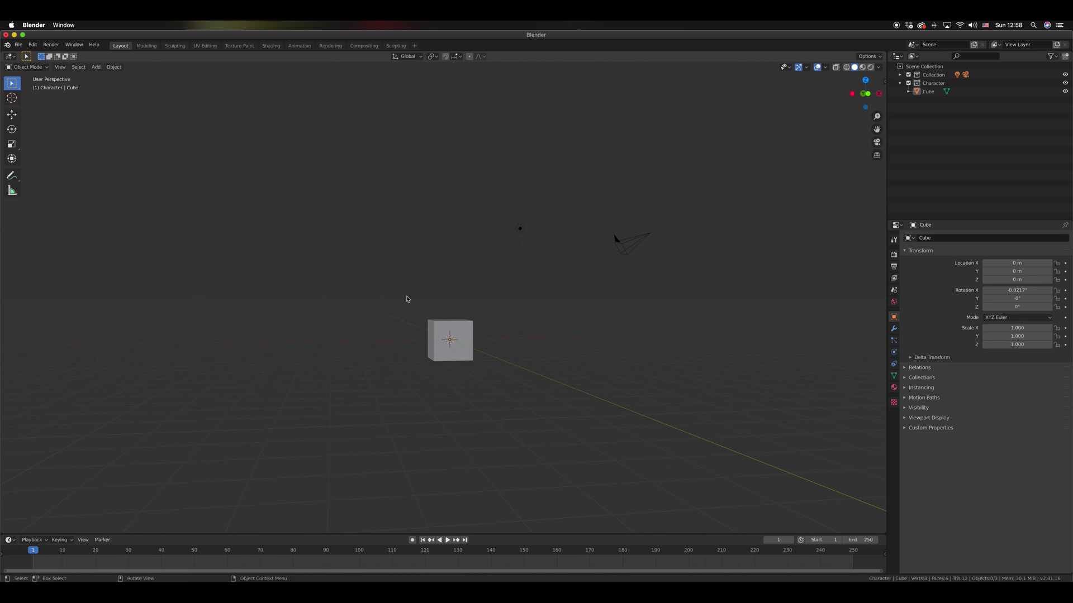
pyautogui.hscroll(-5, 478, 306)
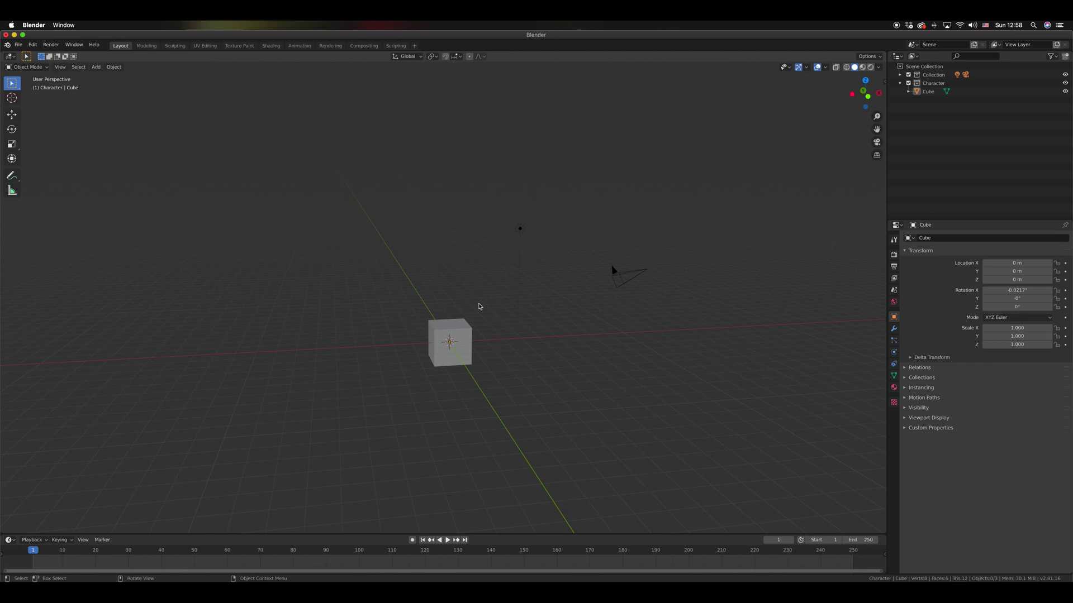
pyautogui.press('`')
pyautogui.press('Escape')
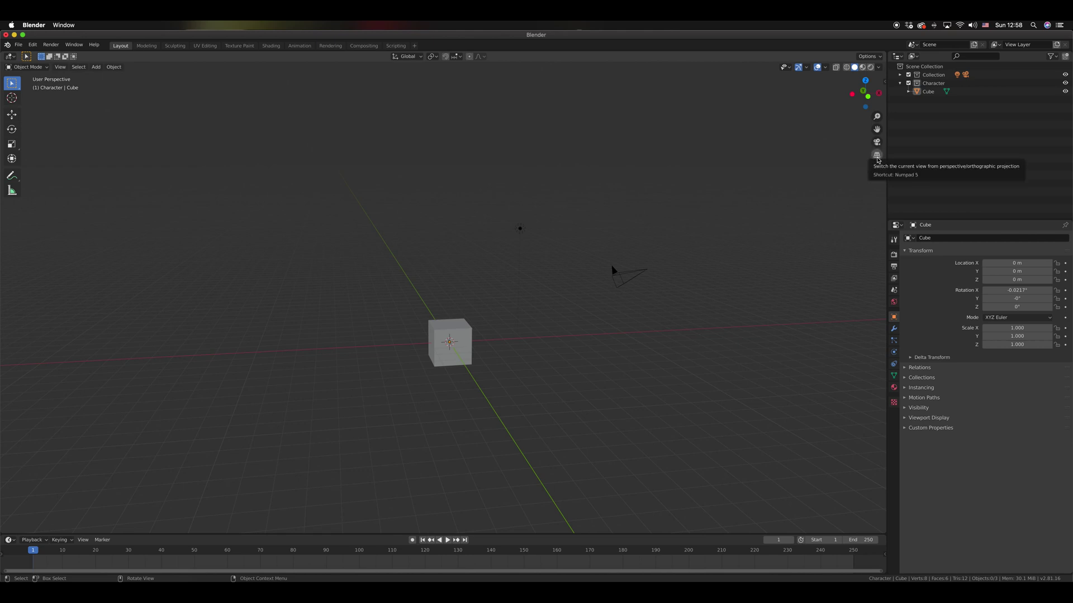
# Switch the viewport to orthographic projection and view the cube from the Front and from the Right.
pyautogui.click(877, 156)
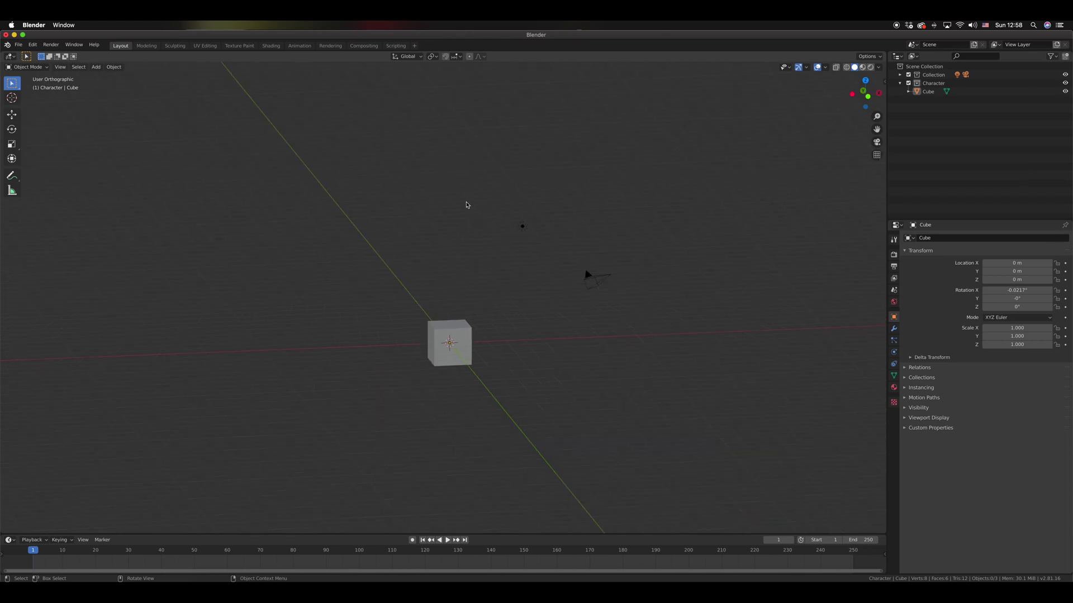
pyautogui.press('`')
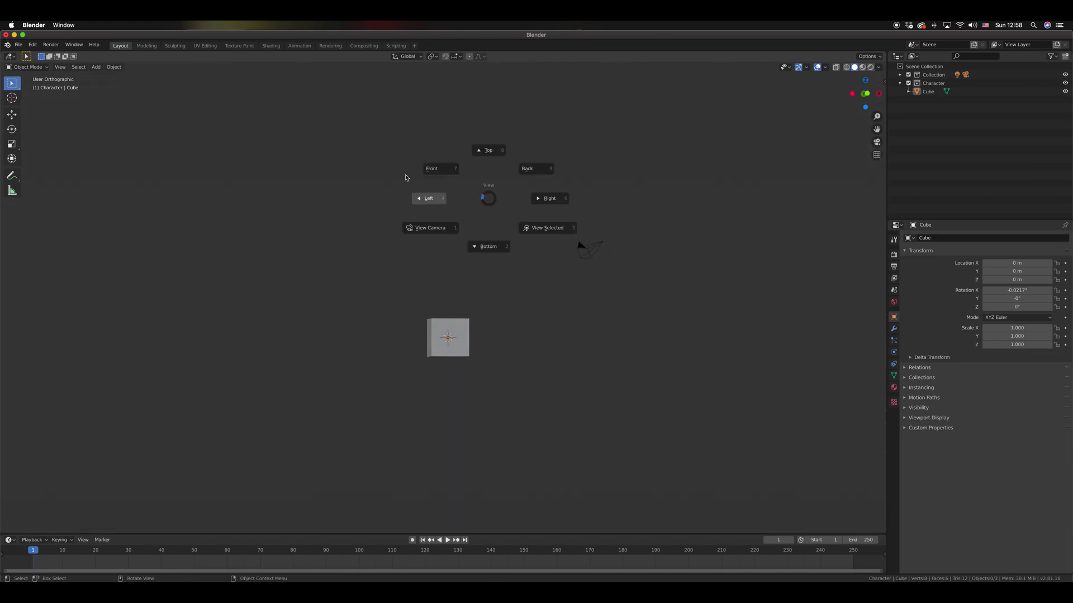
pyautogui.click(418, 151)
pyautogui.press('`')
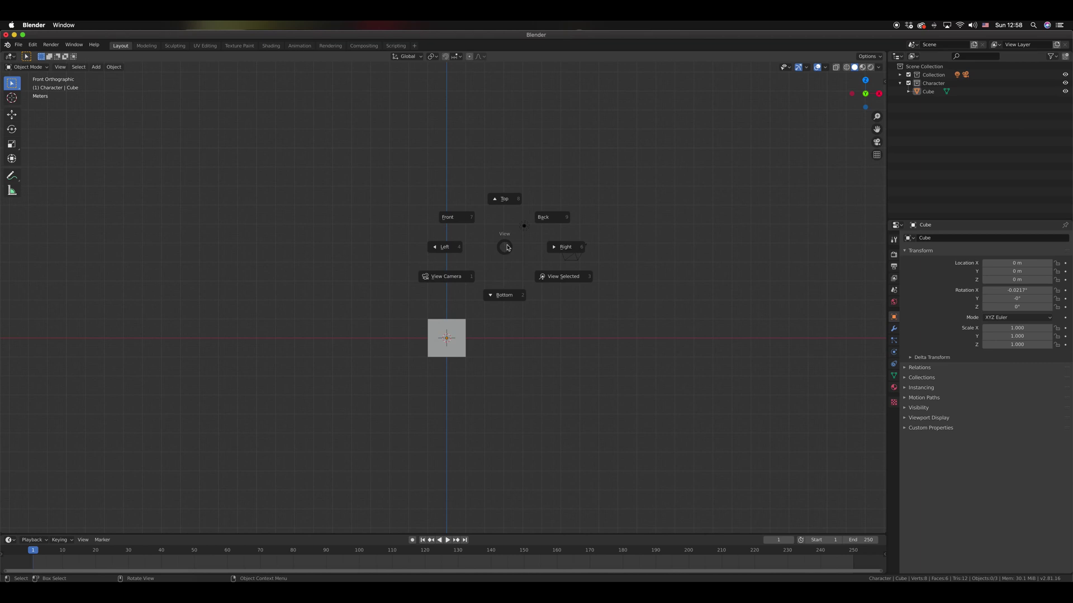
pyautogui.click(577, 256)
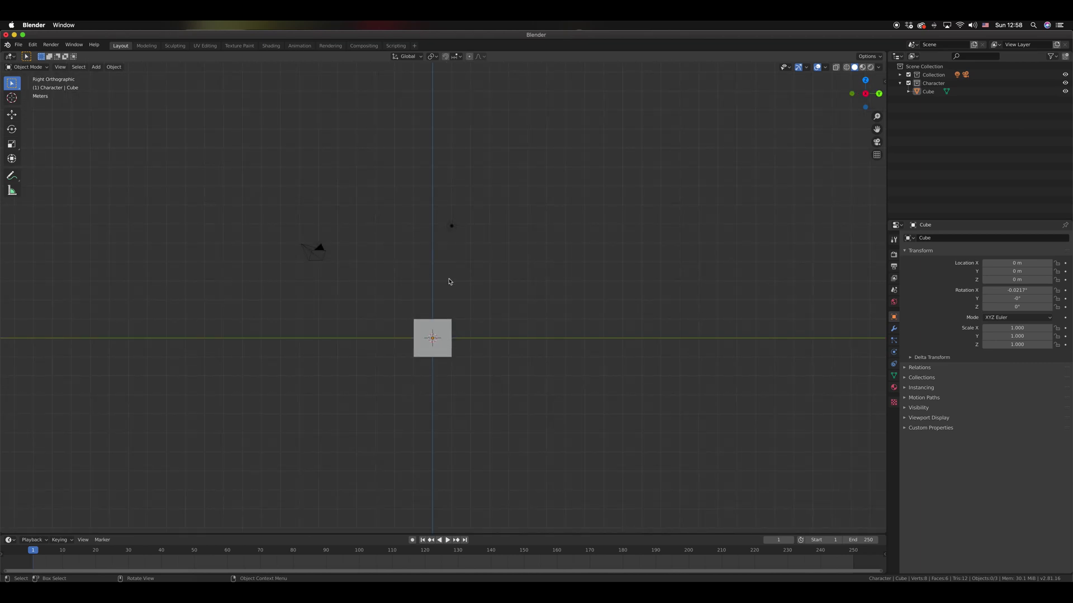
# Examine the cube, camera and light in orthographic projection from different sides and heights.
pyautogui.press('`')
pyautogui.click(503, 274)
pyautogui.scroll(2, 514, 294)
pyautogui.hscroll(2, 514, 294)
pyautogui.hscroll(3, 514, 297)
pyautogui.scroll(-2, 514, 297)
pyautogui.hscroll(-5, 514, 297)
pyautogui.scroll(3, 514, 297)
pyautogui.scroll(-4, 514, 297)
pyautogui.hscroll(-5, 515, 296)
pyautogui.hscroll(6, 517, 295)
pyautogui.scroll(3, 517, 296)
pyautogui.hscroll(3, 517, 295)
pyautogui.scroll(2, 517, 296)
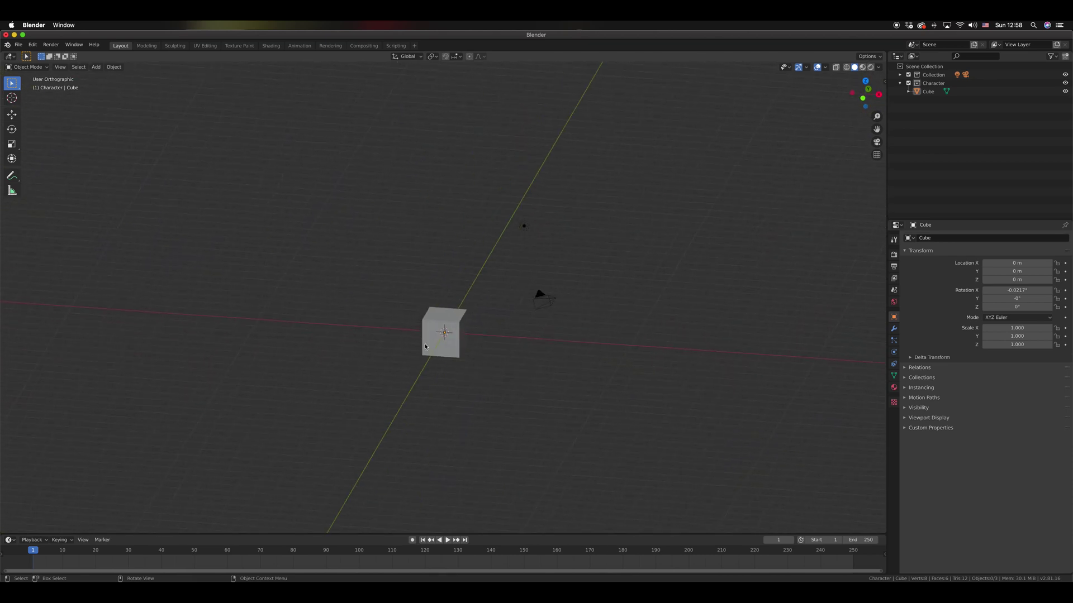
pyautogui.click(451, 325)
pyautogui.press('g')
pyautogui.press('Escape')
# Select the light above the cube in the viewport.
pyautogui.scroll(2, 435, 341)
pyautogui.hscroll(-5, 436, 339)
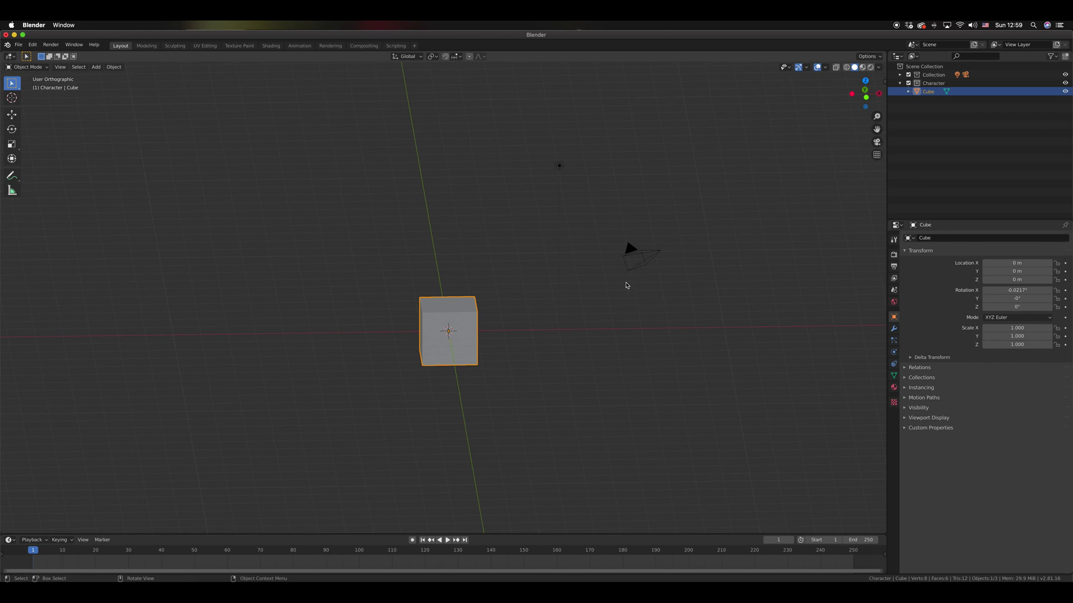
pyautogui.hscroll(5, 630, 285)
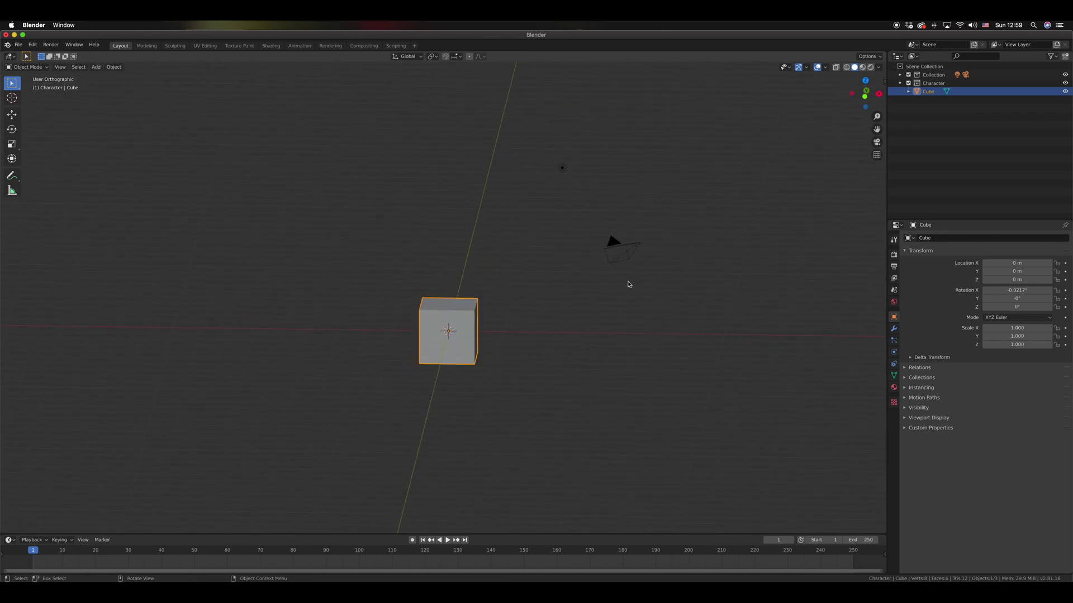
pyautogui.hscroll(-2, 630, 285)
pyautogui.click(561, 168)
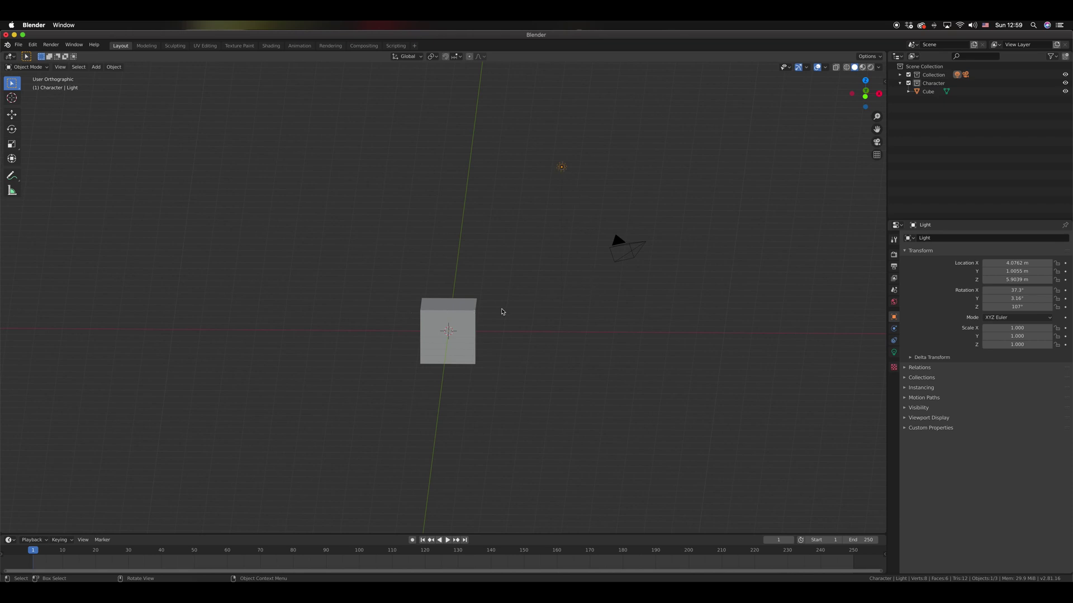
pyautogui.hscroll(3, 569, 181)
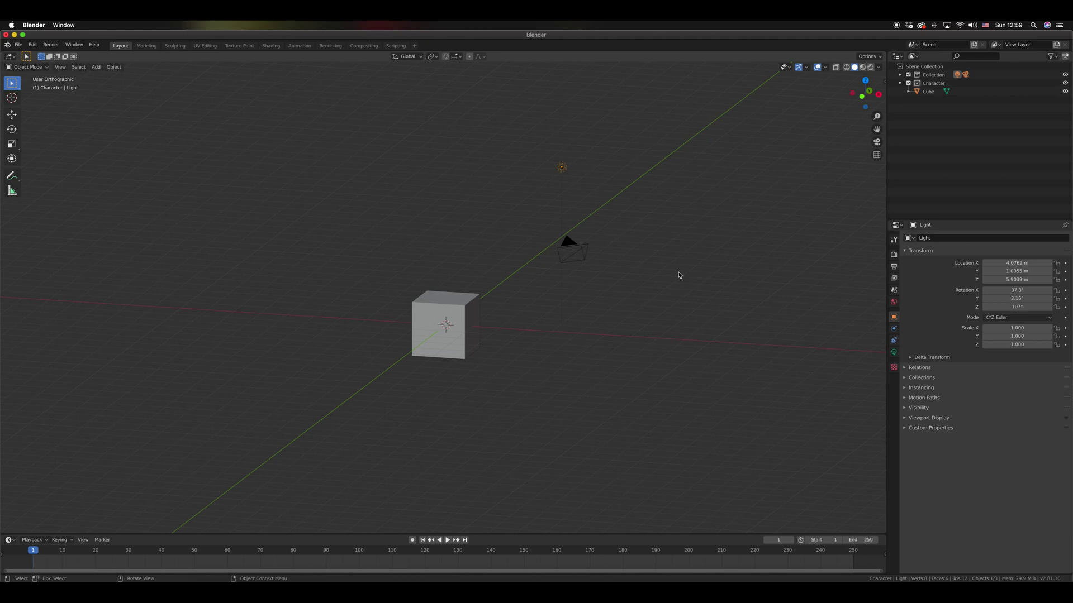
pyautogui.press('z')
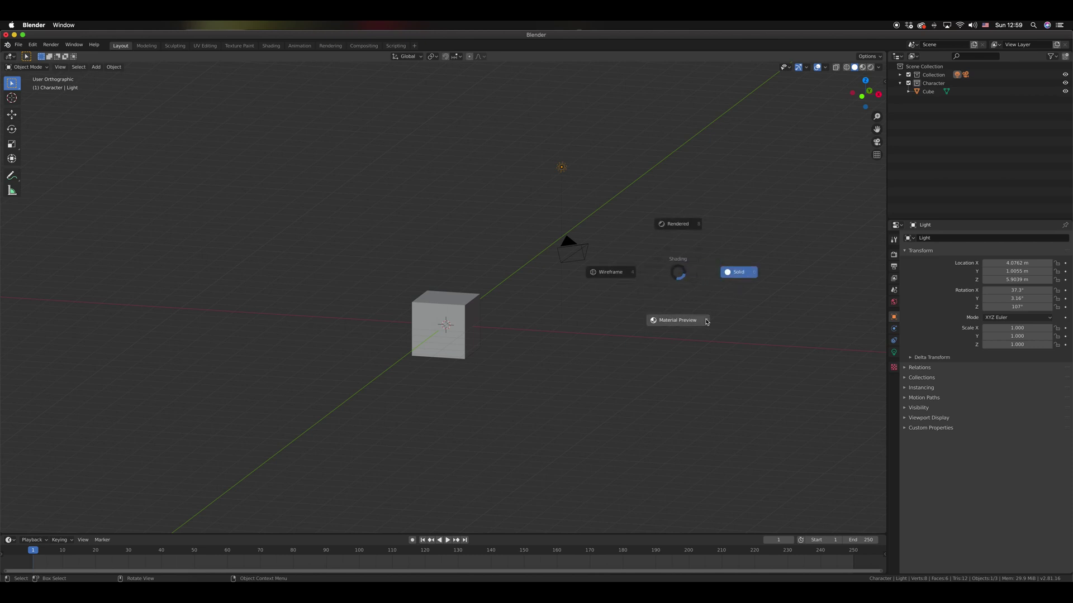
pyautogui.click(749, 272)
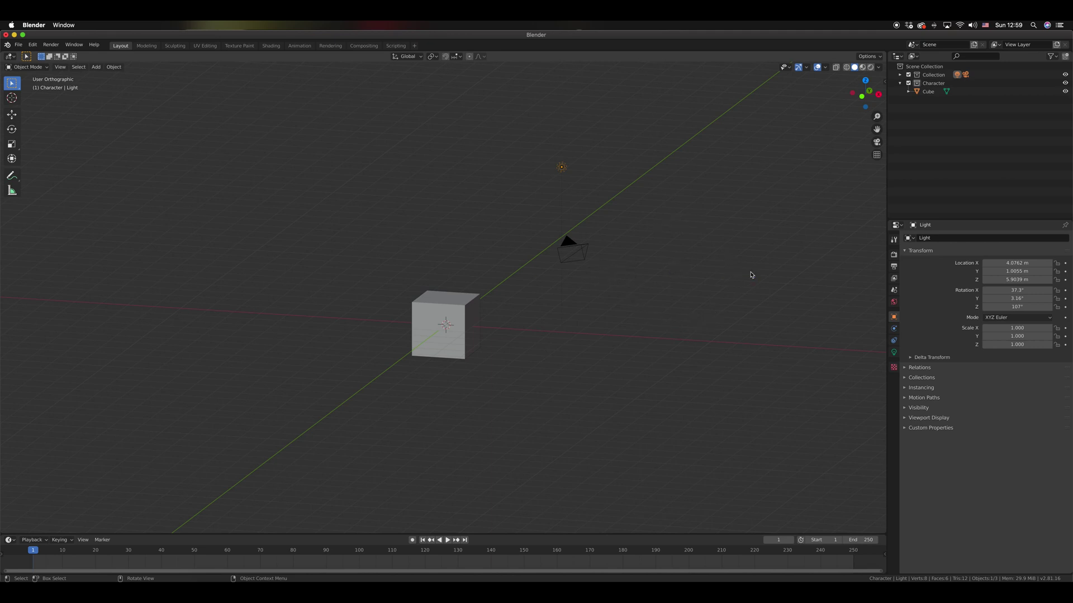
pyautogui.click(62, 68)
pyautogui.click(62, 69)
# Switch the viewport shading to Wireframe, Material Preview and Solid in turn, and leave it in Material Preview.
pyautogui.click(847, 68)
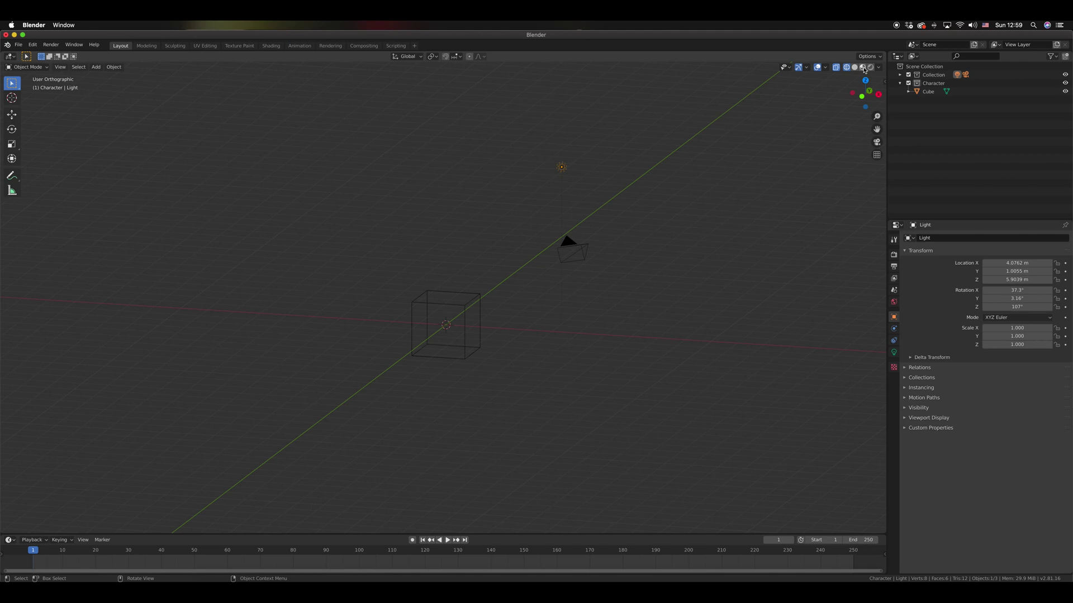
pyautogui.click(863, 68)
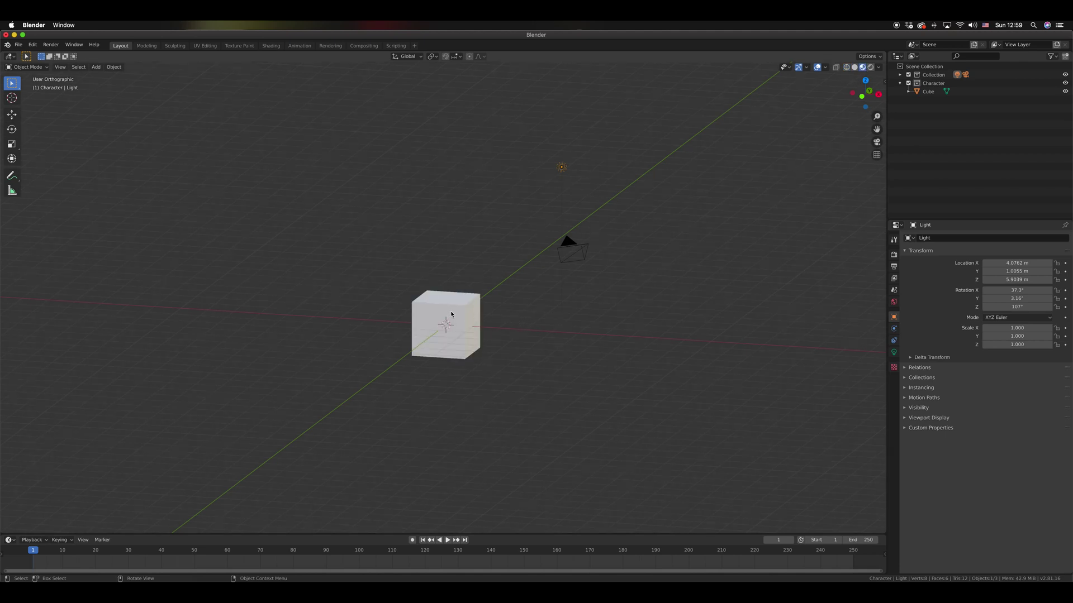
pyautogui.click(855, 67)
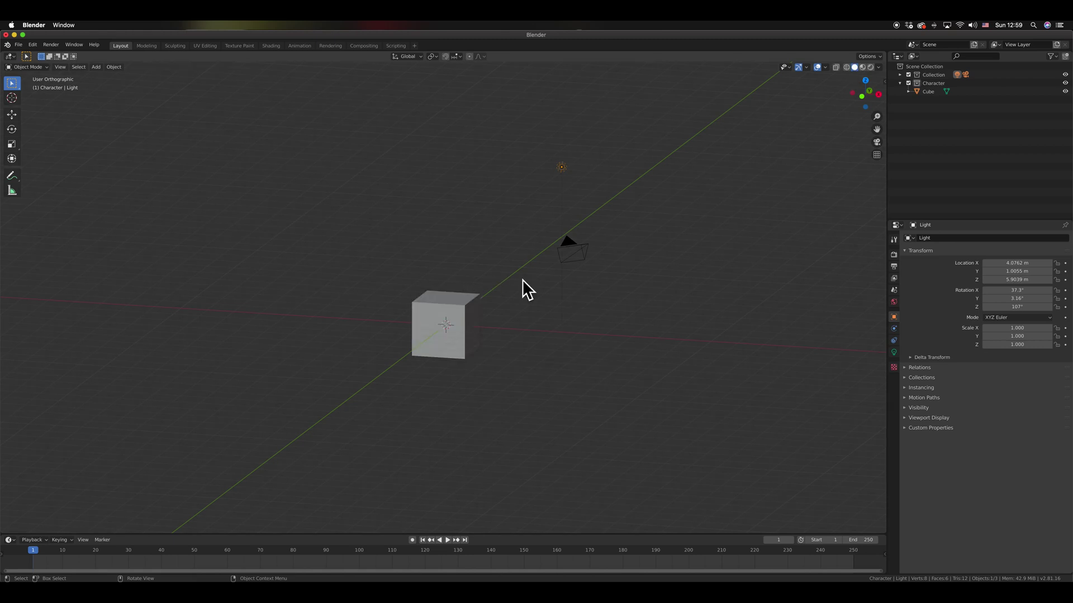
pyautogui.click(863, 68)
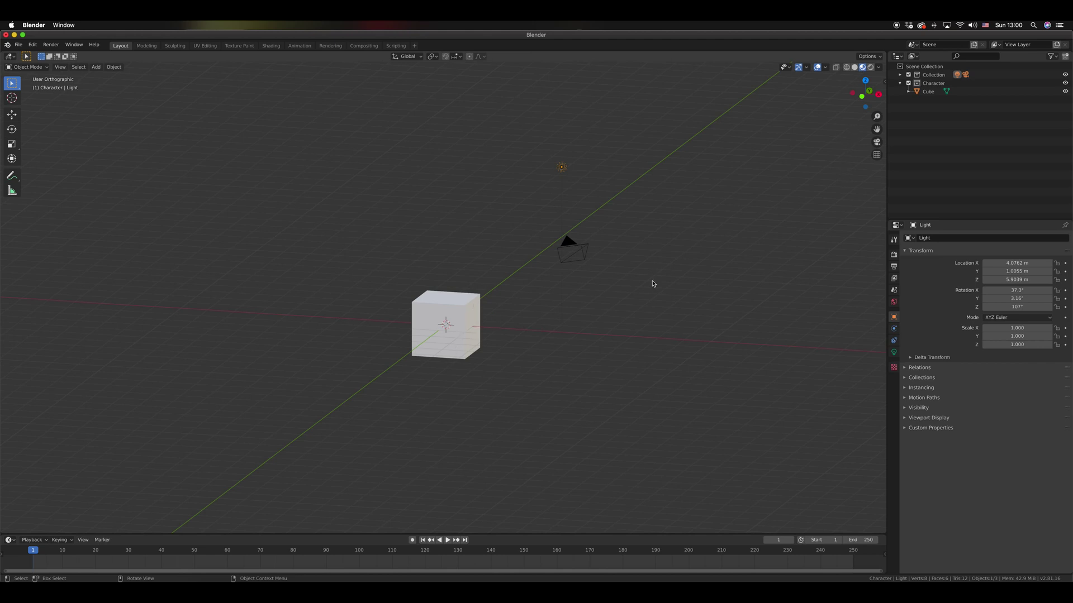
# Compare the cube in Solid, Wireframe and Material Preview shading, ending in Material Preview.
pyautogui.press('z')
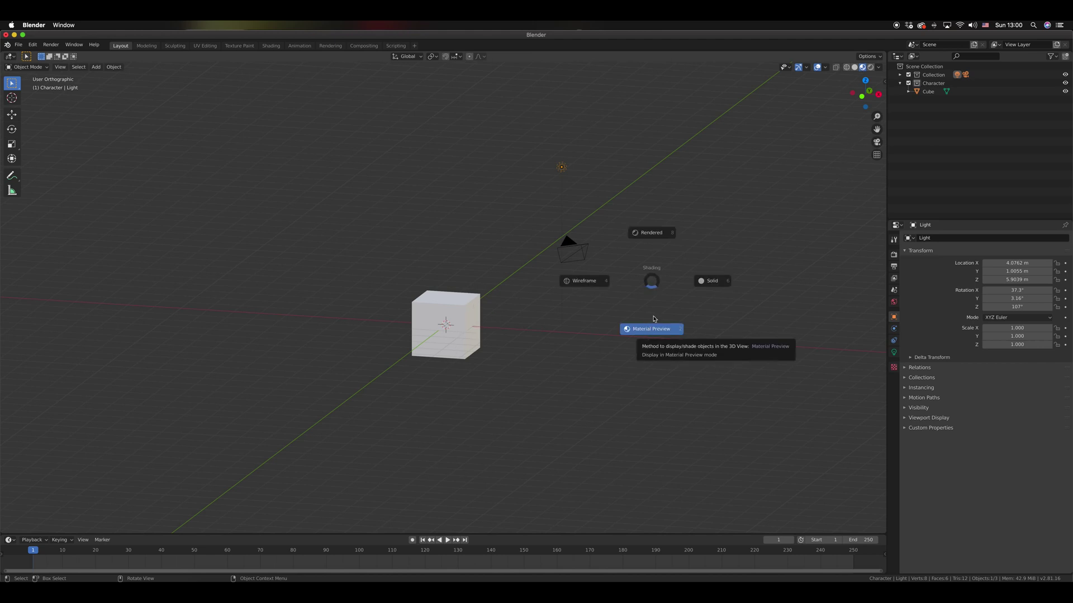
pyautogui.click(711, 281)
pyautogui.press('z')
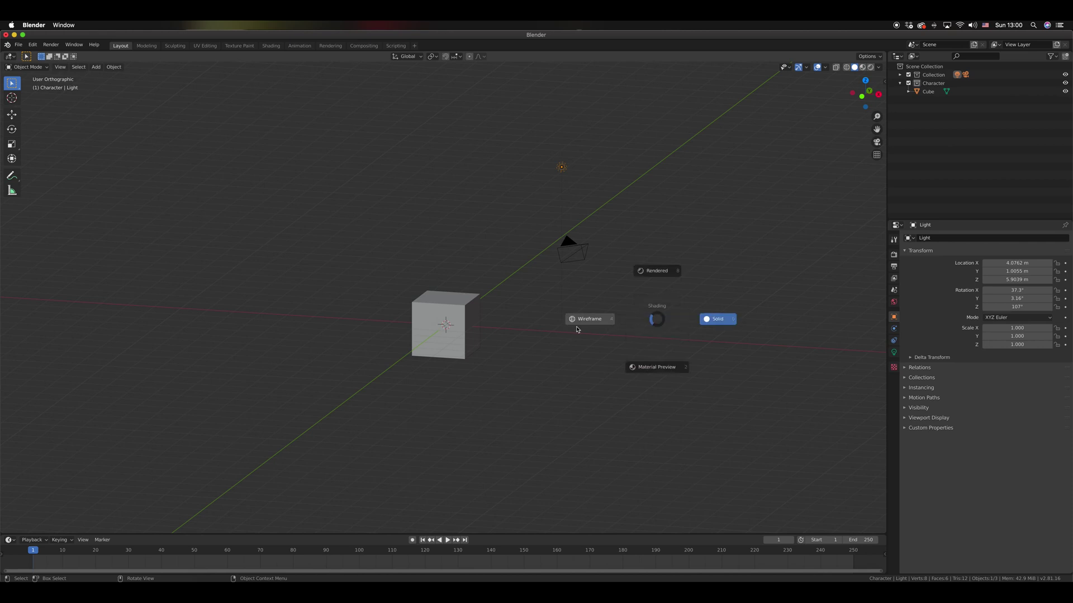
pyautogui.click(577, 330)
pyautogui.press('z')
pyautogui.click(637, 377)
pyautogui.press('z')
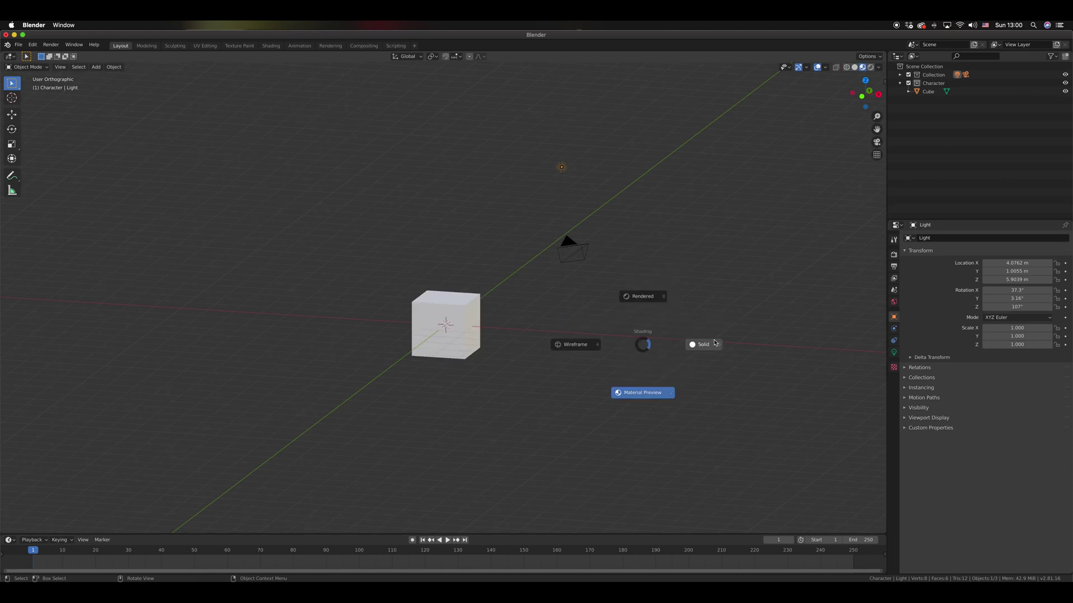
pyautogui.click(715, 342)
pyautogui.press('z')
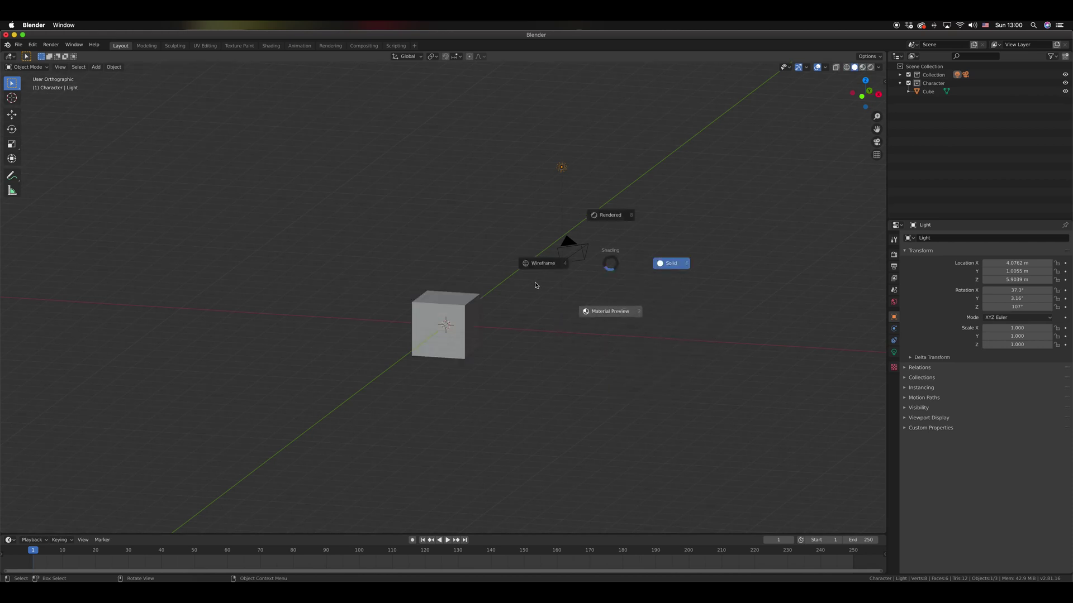
pyautogui.click(567, 329)
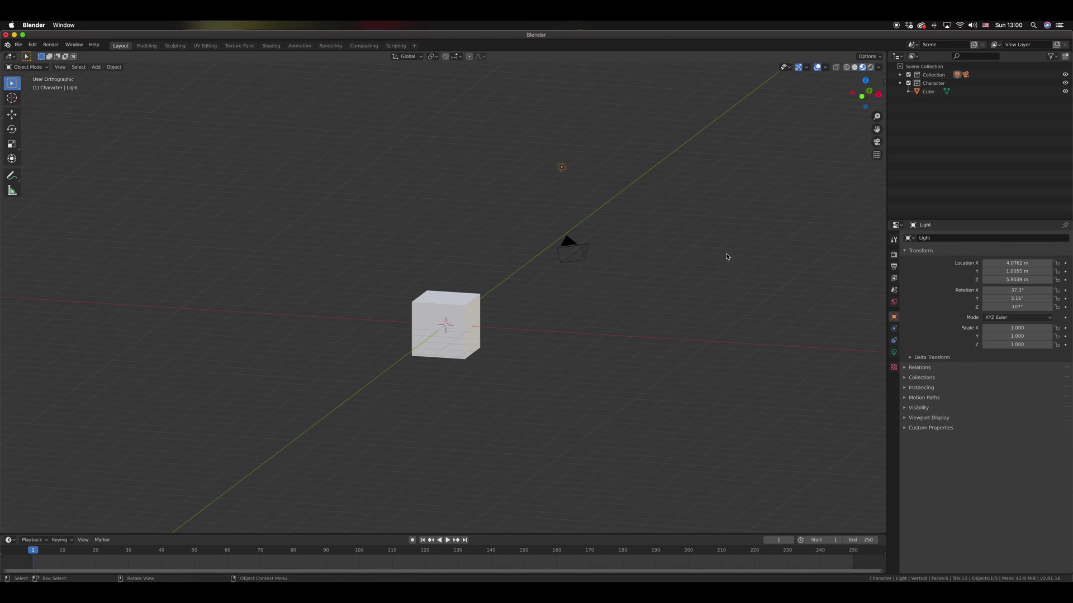
# Show the scene's render settings and look through the available render engines, keeping Eevee.
pyautogui.click(895, 256)
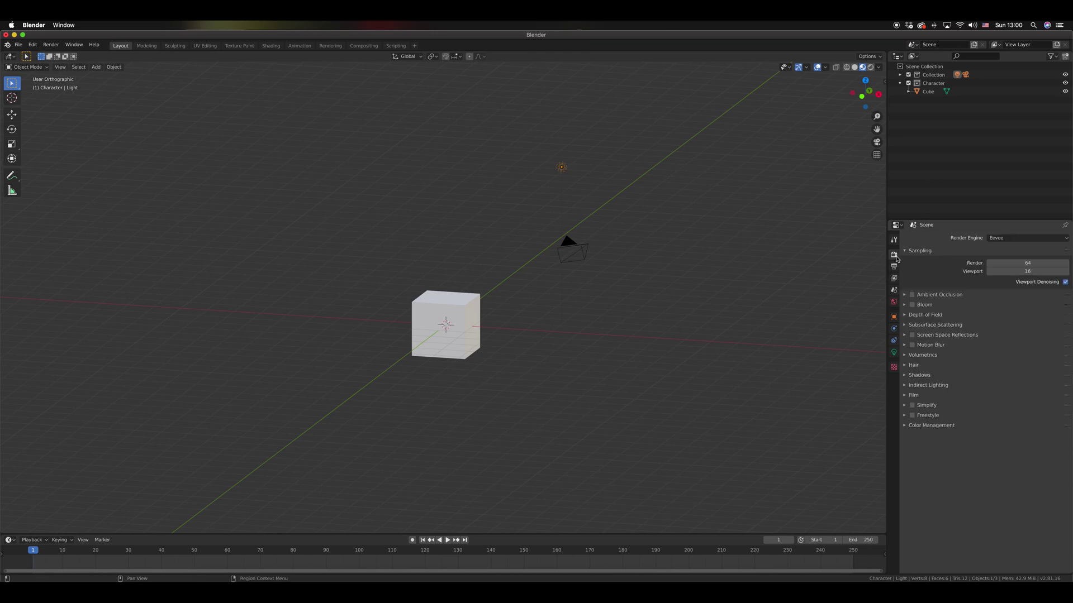
pyautogui.click(1001, 238)
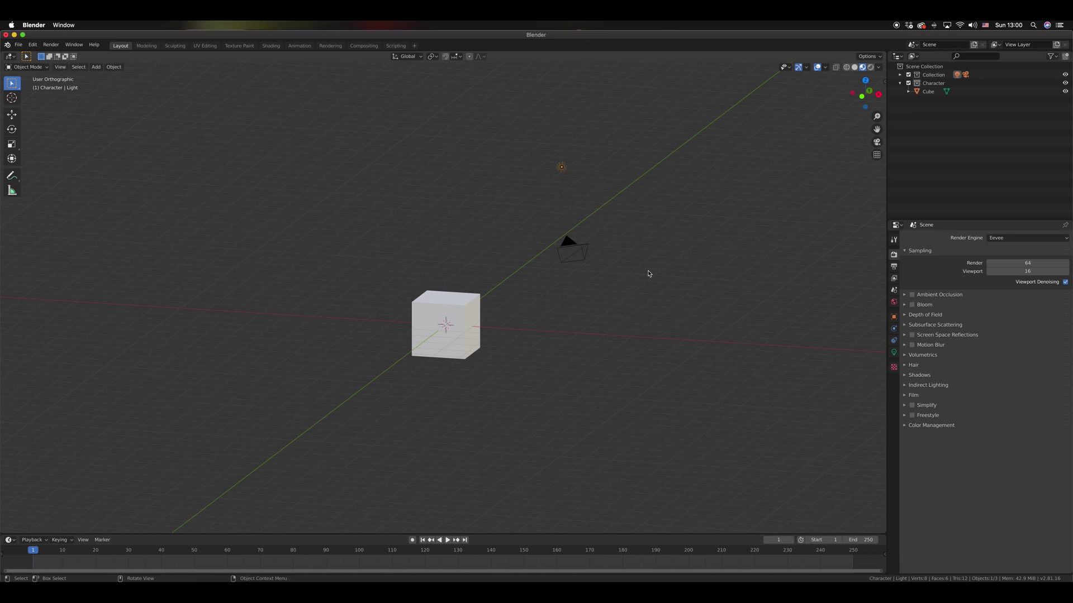
pyautogui.click(1005, 238)
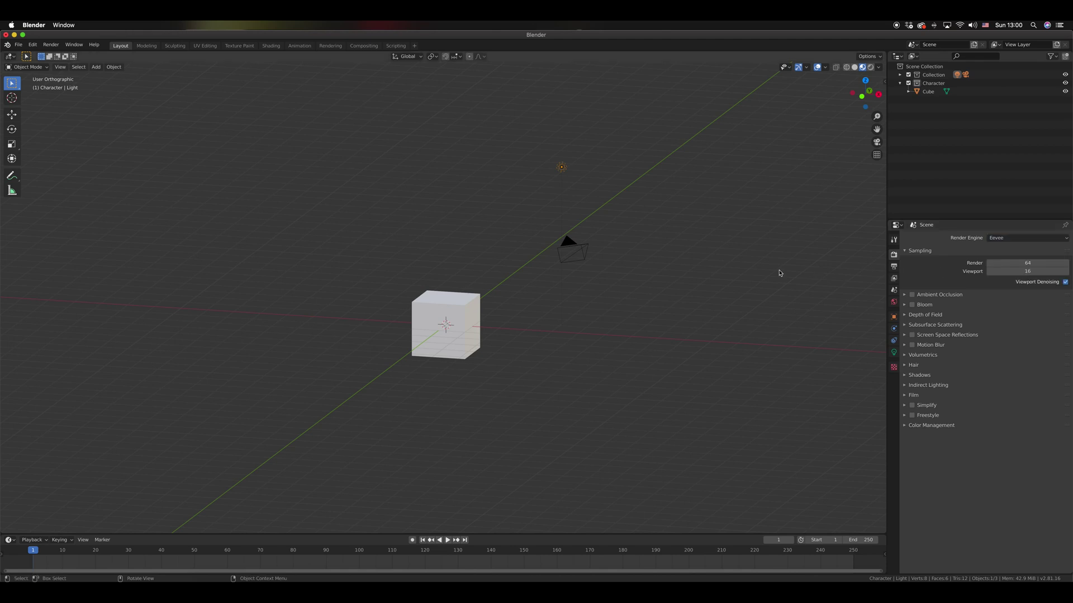
pyautogui.click(996, 239)
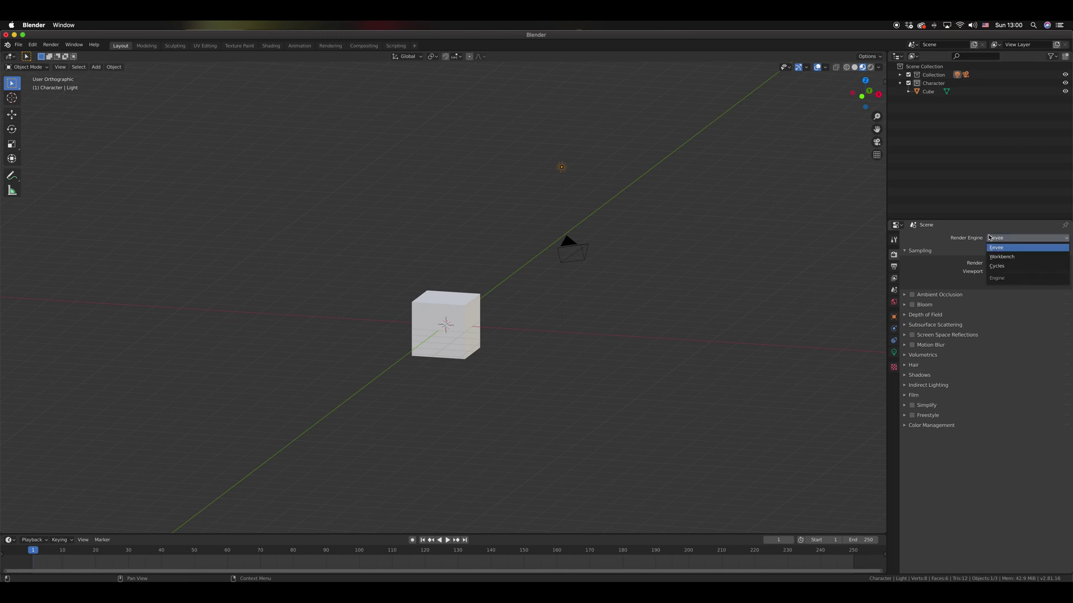
pyautogui.click(988, 241)
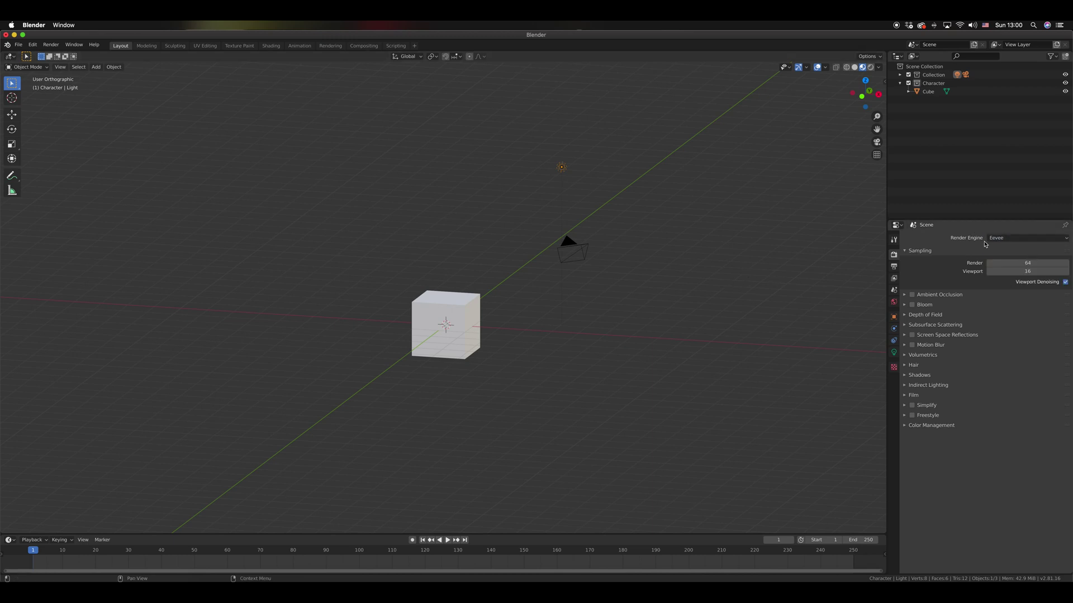
# Switch the viewport shading to Rendered and examine how the light falls on the cube from different sides.
pyautogui.press('z')
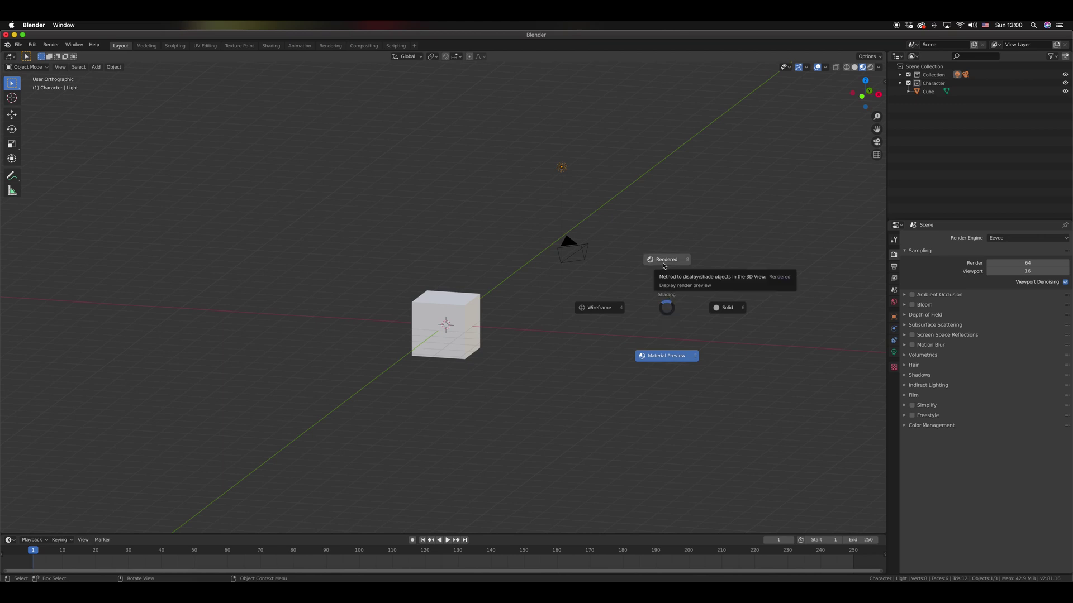
pyautogui.click(663, 266)
pyautogui.hscroll(-5, 415, 323)
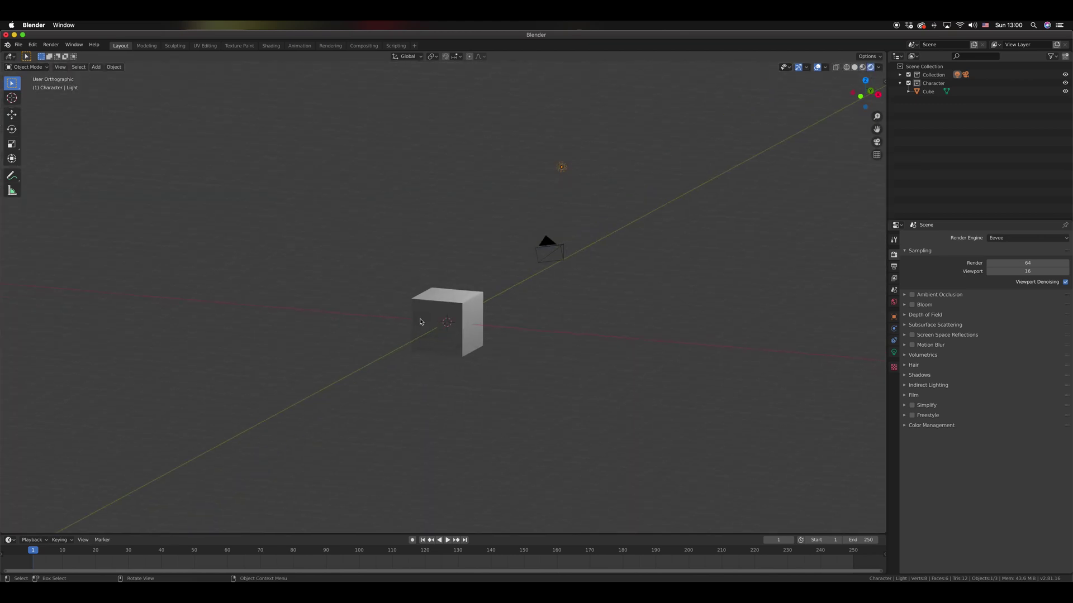
pyautogui.hscroll(-8, 476, 288)
pyautogui.hscroll(8, 476, 287)
pyautogui.hscroll(-4, 476, 287)
pyautogui.hscroll(-1, 476, 287)
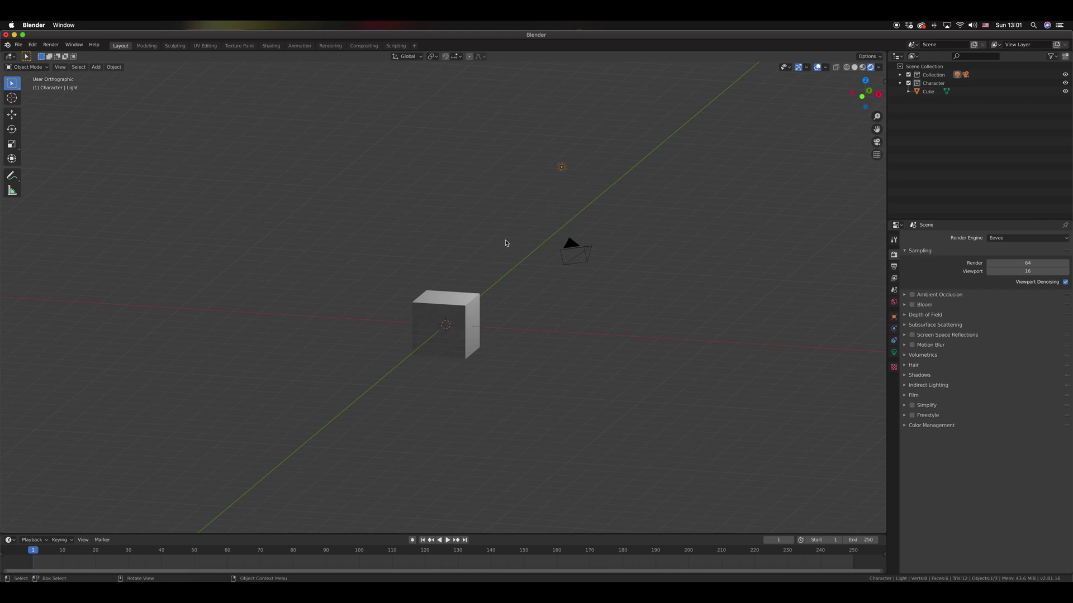
# Compare the cube in Material Preview and Rendered shading, ending in Rendered.
pyautogui.press('z')
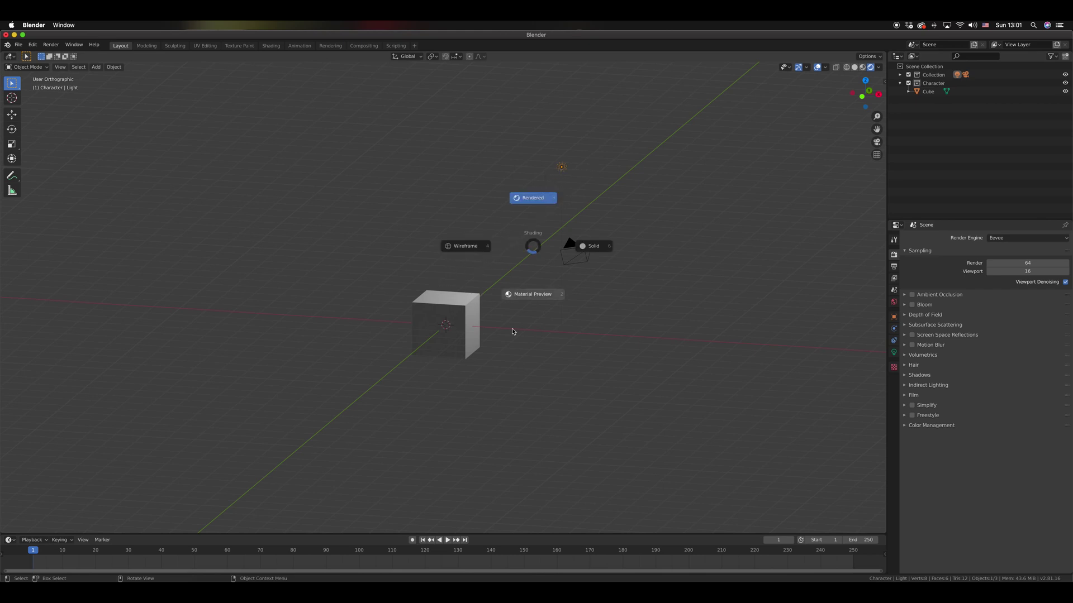
pyautogui.click(514, 333)
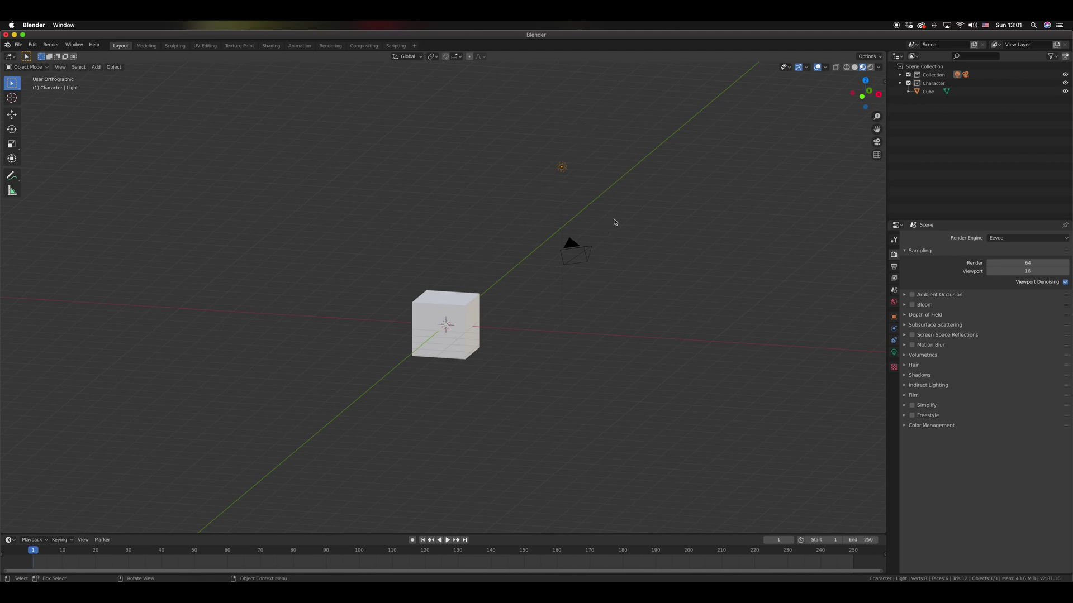
pyautogui.press('z')
pyautogui.click(517, 210)
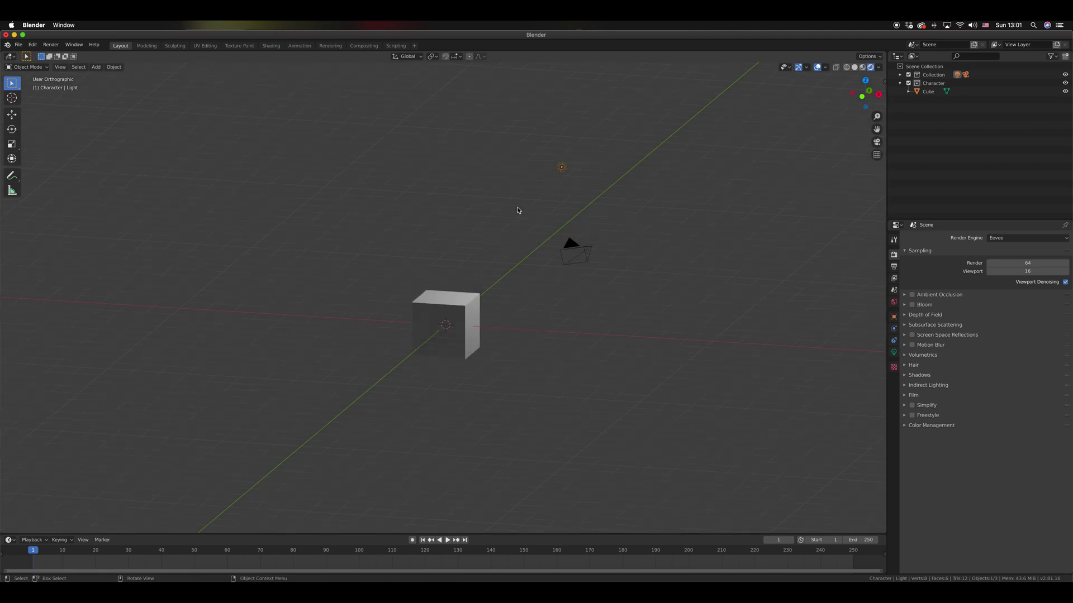
# Set the render engine to Cycles and inspect the rendered cube from slightly different angles.
pyautogui.click(1027, 237)
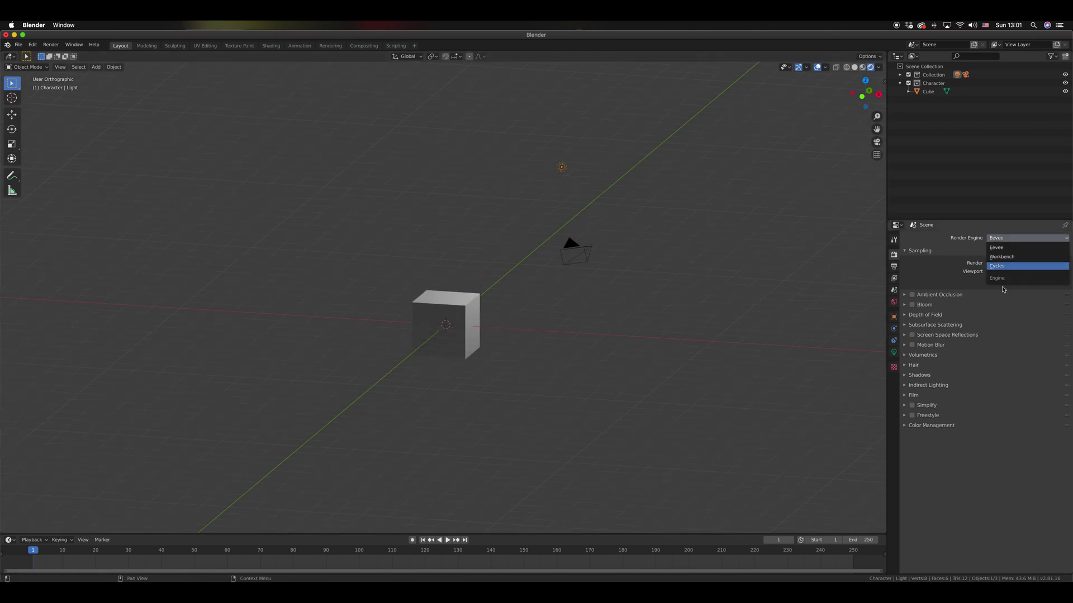
pyautogui.click(1002, 271)
pyautogui.moveTo(430, 337); pyautogui.dragTo(481, 314, button='middle')
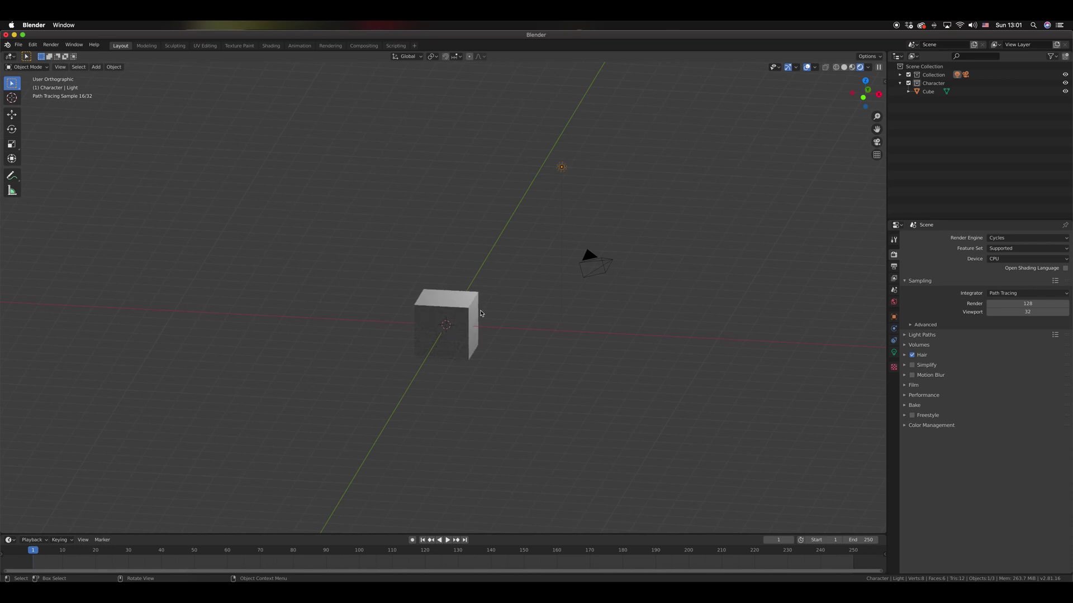
pyautogui.moveTo(498, 295); pyautogui.dragTo(503, 292, button='middle')
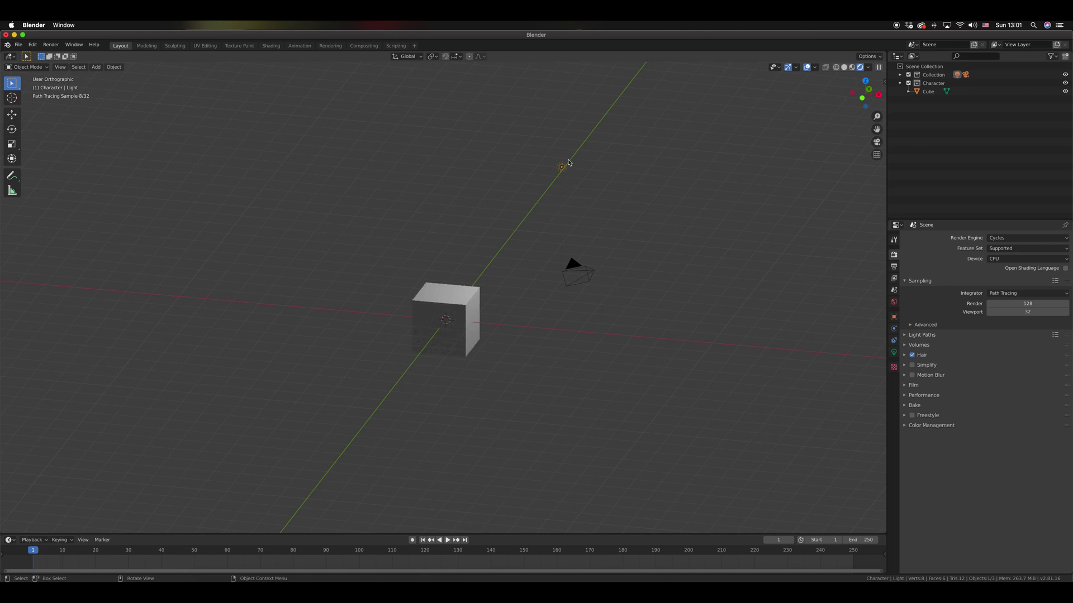
# Switch the render engine back to Eevee and view the rendered cube from both sides.
pyautogui.click(1025, 239)
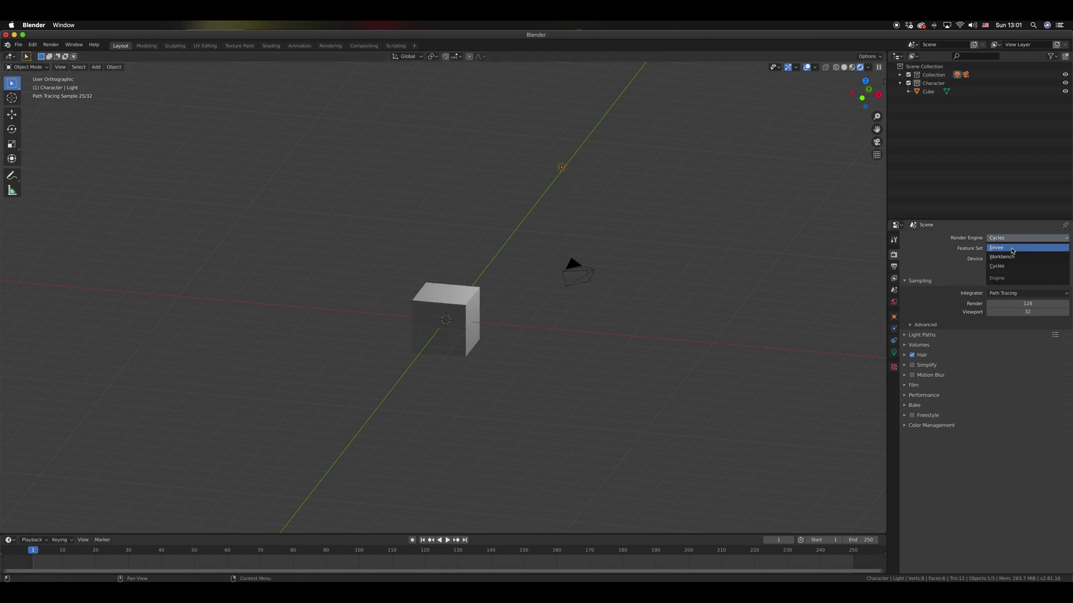
pyautogui.click(1011, 249)
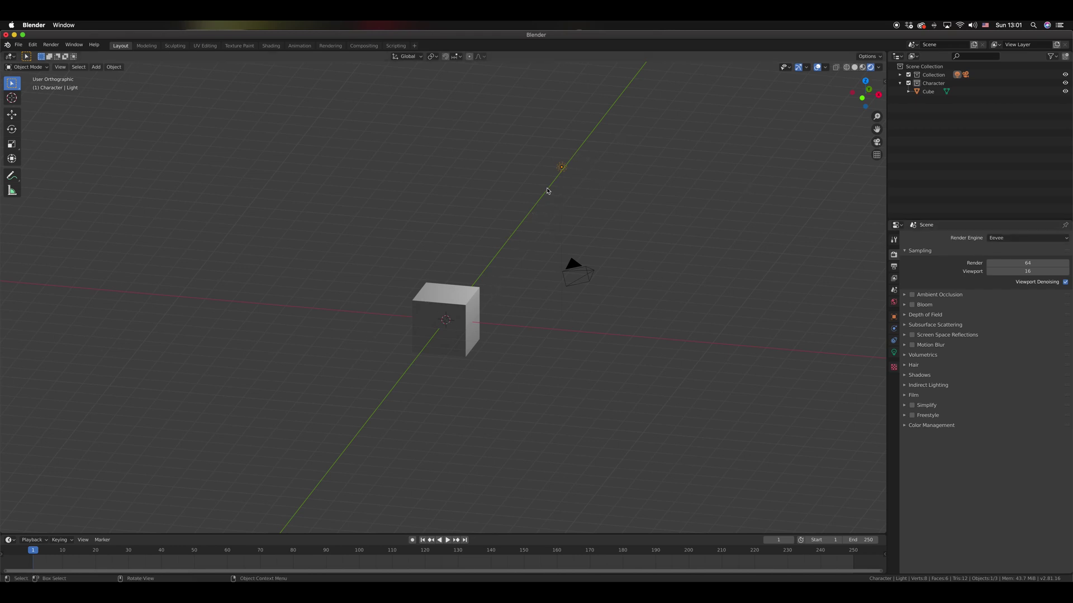
pyautogui.hscroll(5, 548, 188)
pyautogui.hscroll(-5, 548, 188)
pyautogui.hscroll(2, 560, 188)
# Set the render engine to Cycles again and compare the cube's lit and shadowed faces with the Eevee result.
pyautogui.click(999, 240)
pyautogui.click(1003, 274)
pyautogui.hscroll(3, 467, 310)
pyautogui.hscroll(-5, 468, 310)
pyautogui.hscroll(5, 467, 310)
pyautogui.hscroll(-1, 468, 311)
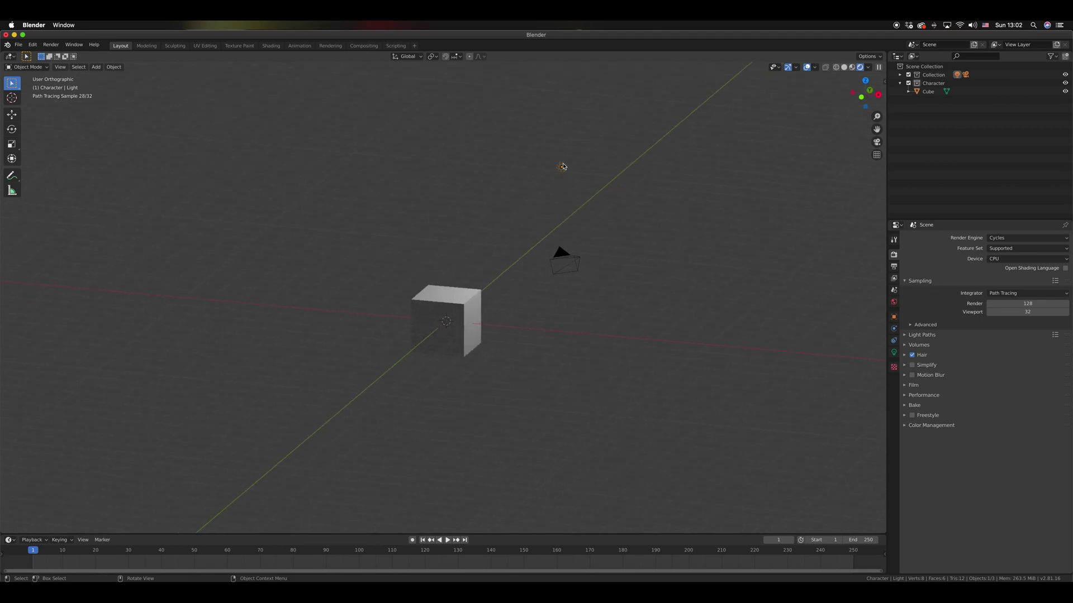
pyautogui.hscroll(-2, 439, 316)
pyautogui.hscroll(4, 439, 316)
pyautogui.hscroll(-1, 808, 286)
pyautogui.hscroll(2, 808, 286)
# Return the render engine to Eevee and deselect the light.
pyautogui.click(996, 240)
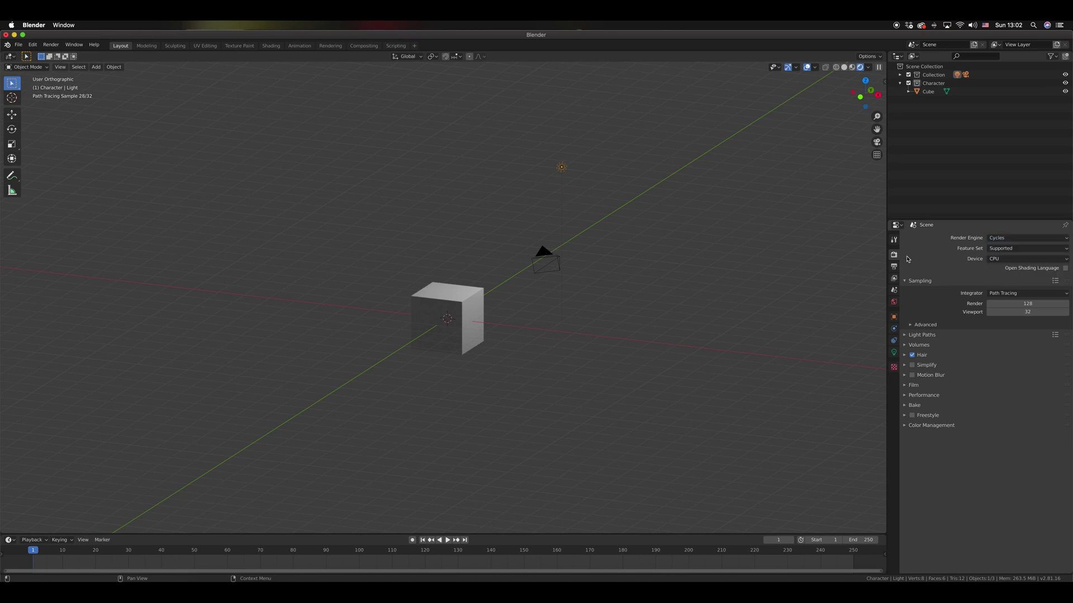
pyautogui.click(1034, 238)
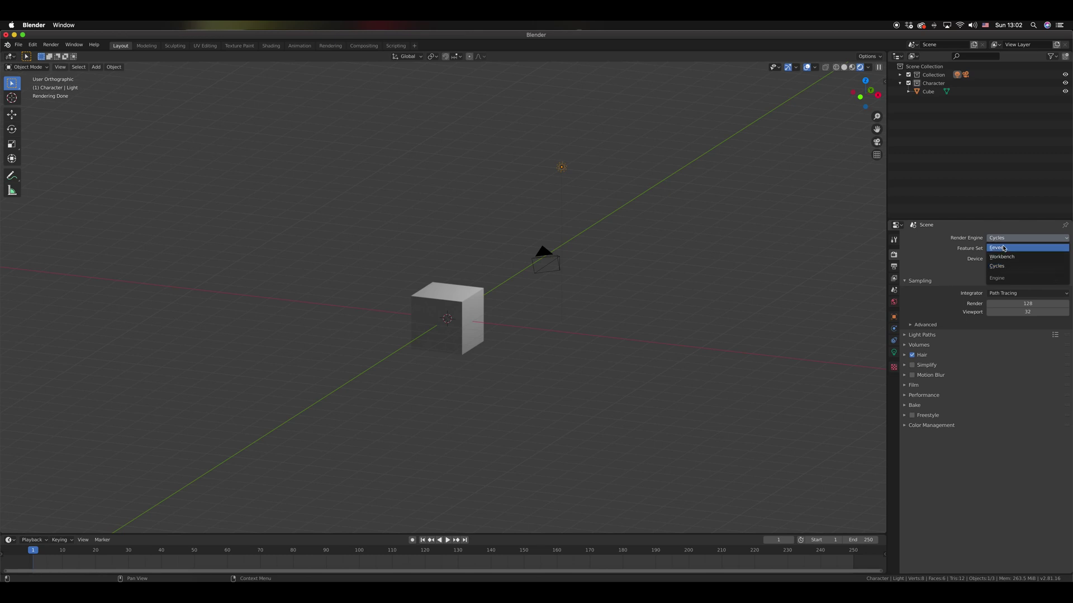
pyautogui.click(1003, 249)
pyautogui.click(618, 292)
pyautogui.hscroll(-10, 619, 292)
pyautogui.hscroll(4, 619, 292)
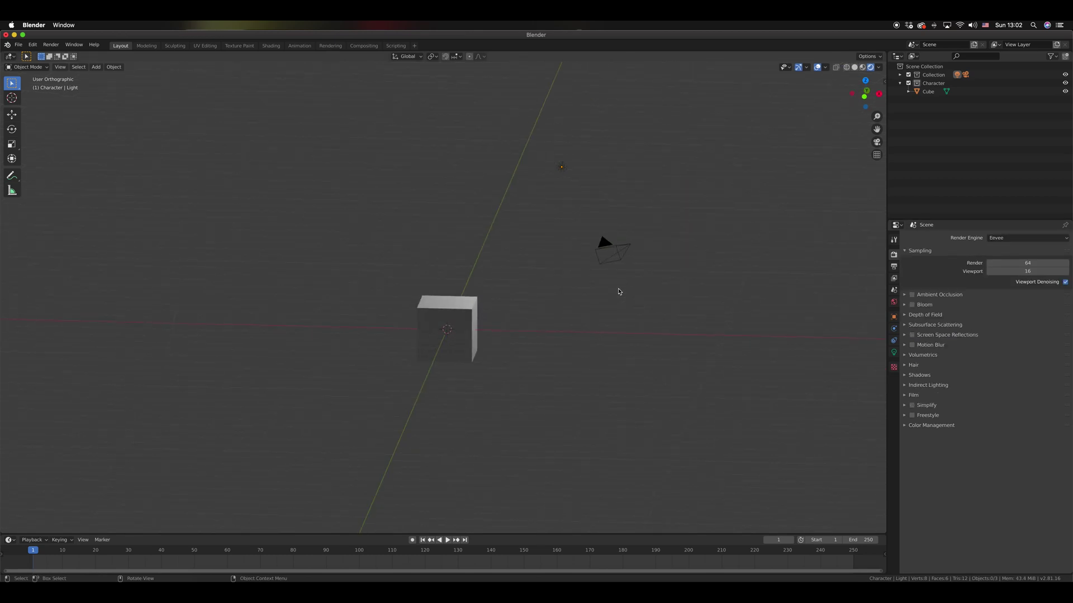
# Switch the viewport shading to Solid and view the cube, camera and light almost straight from the front.
pyautogui.press('z')
pyautogui.click(766, 277)
pyautogui.hscroll(2, 668, 322)
pyautogui.hscroll(-8, 668, 323)
pyautogui.hscroll(3, 668, 322)
pyautogui.hscroll(2, 669, 321)
pyautogui.scroll(-2, 669, 321)
pyautogui.hscroll(-2, 669, 321)
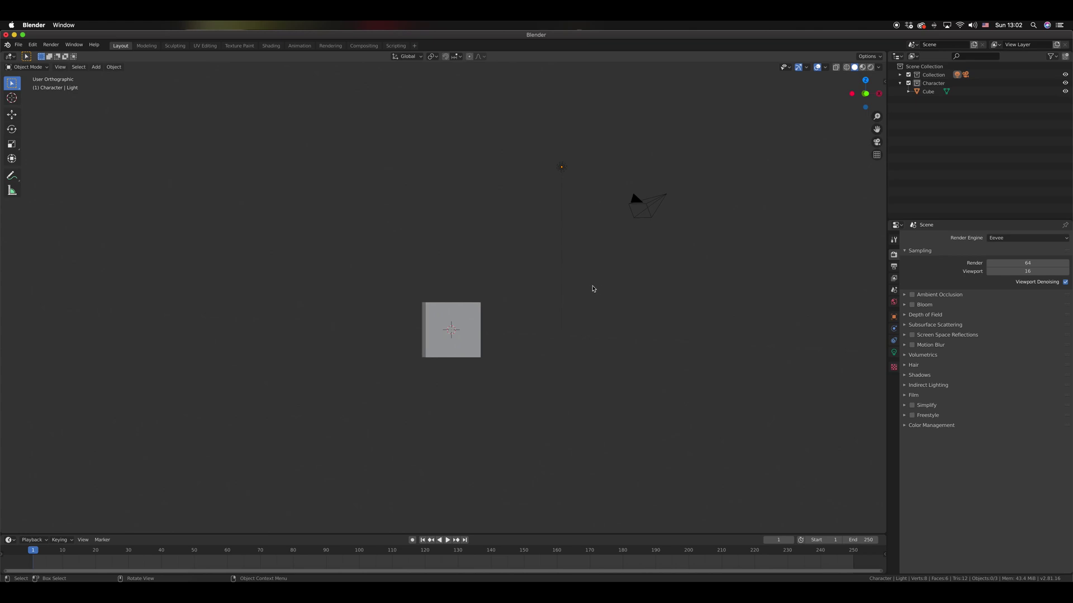
# Select the light above the cube and try to move it freely and along the Z and X axes.
pyautogui.click(639, 206)
pyautogui.click(565, 174)
pyautogui.press('g')
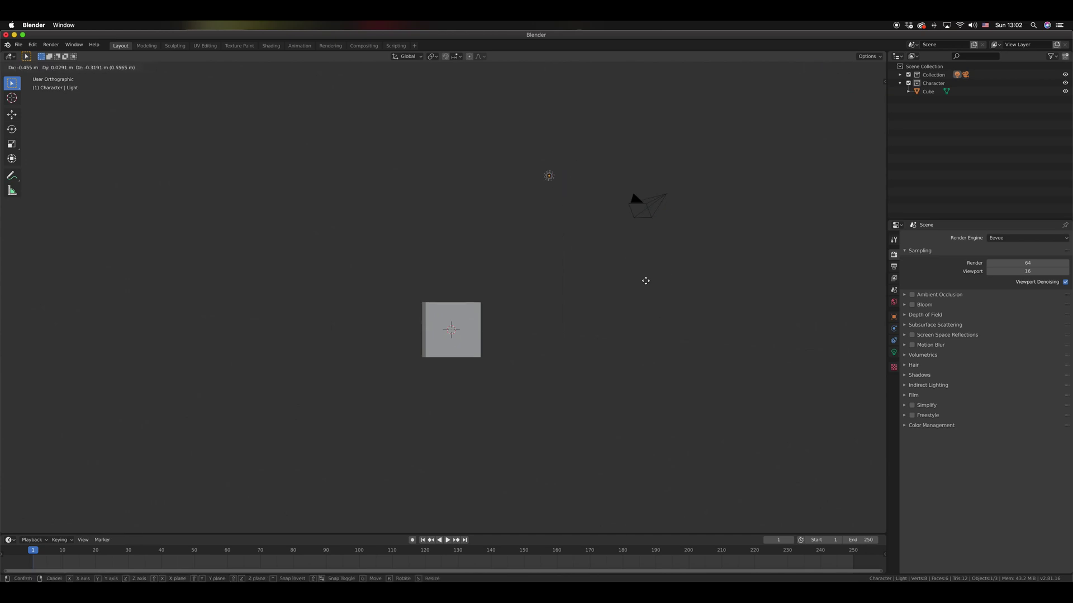
pyautogui.press('z')
pyautogui.press('x')
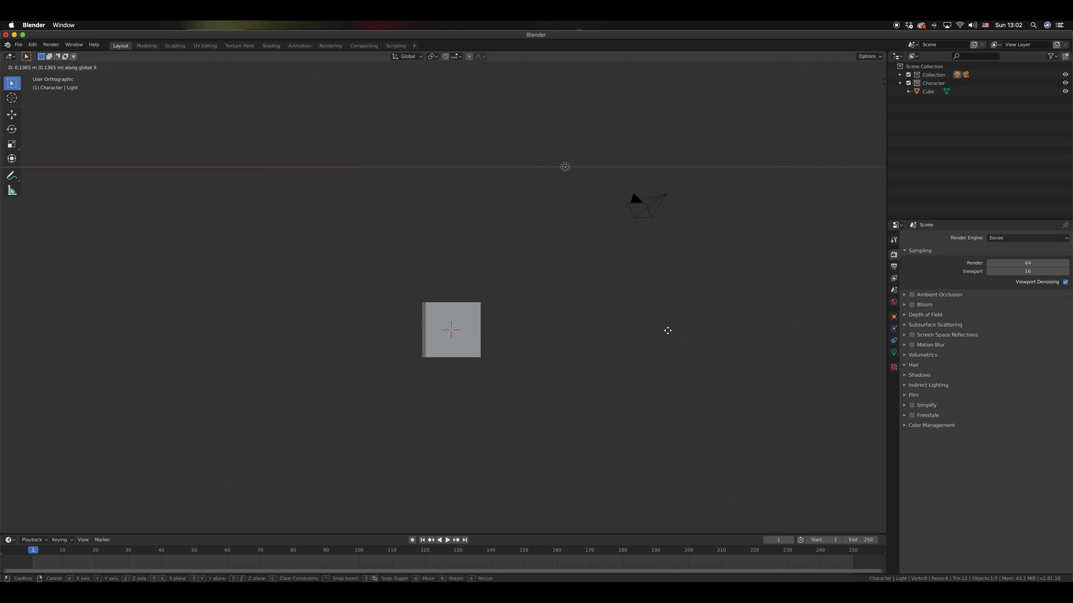
pyautogui.press('x')
pyautogui.click(669, 334)
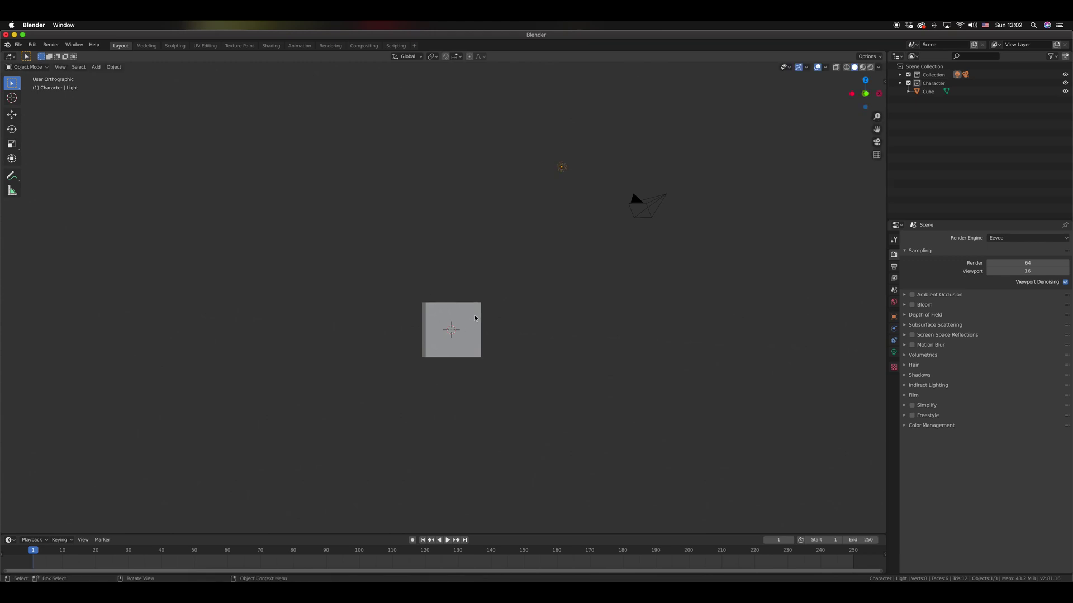
# Select the cube and then the camera, try to scale the camera, and clear the selection.
pyautogui.click(470, 333)
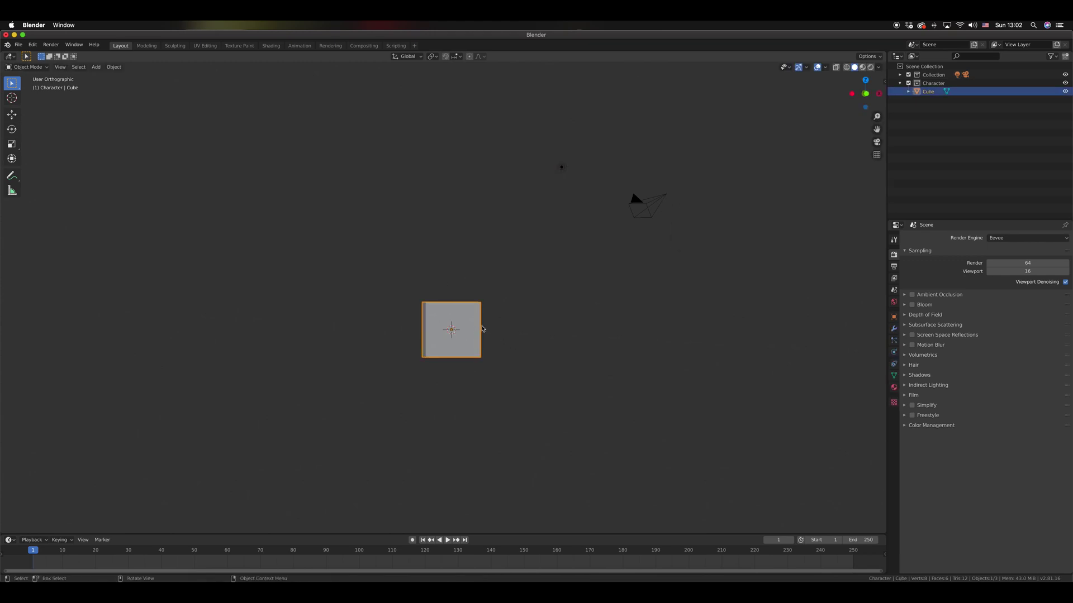
pyautogui.click(587, 312)
pyautogui.click(657, 202)
pyautogui.press('s')
pyautogui.rightClick(674, 376)
pyautogui.click(657, 366)
pyautogui.scroll(3, 631, 338)
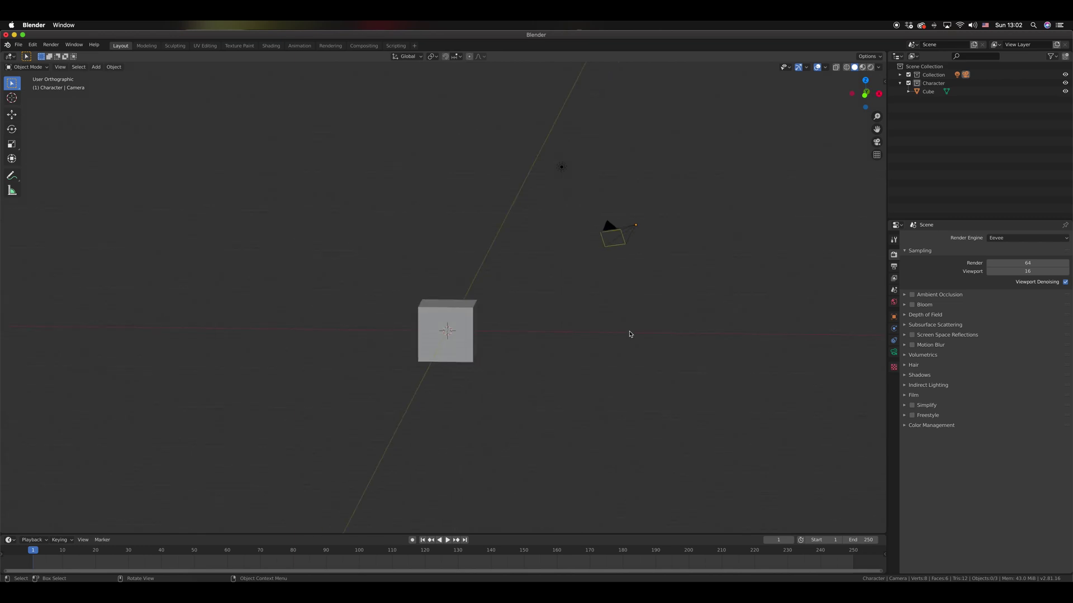
pyautogui.hscroll(-4, 531, 321)
pyautogui.hscroll(-4, 532, 321)
pyautogui.hscroll(8, 541, 323)
# Undo the last selection changes and deselect all objects.
pyautogui.press('super+z')
pyautogui.press('super+z')
pyautogui.hscroll(-4, 562, 322)
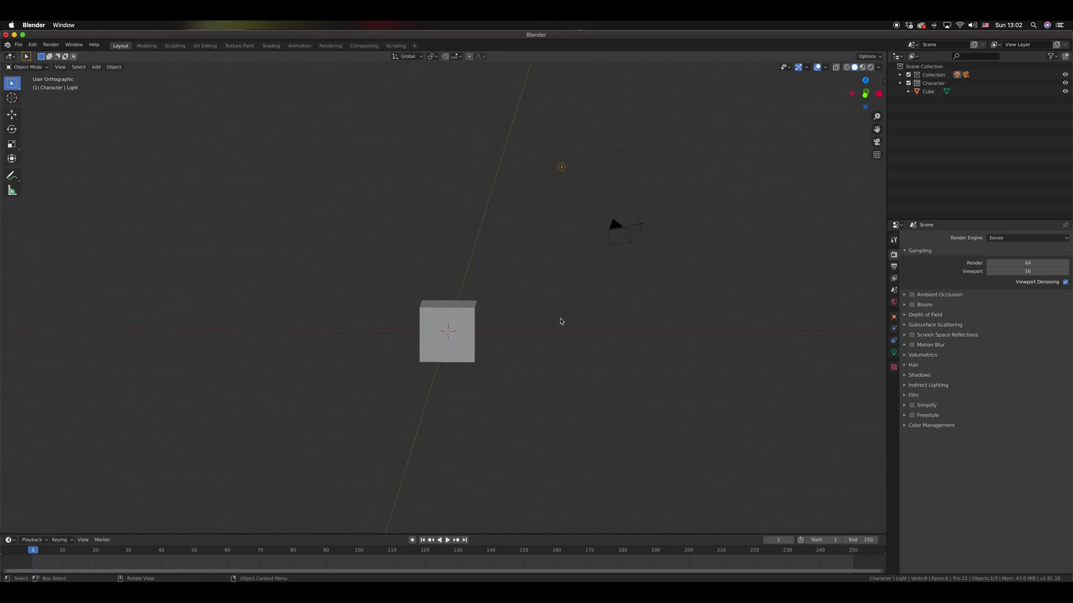
pyautogui.click(536, 397)
pyautogui.scroll(-2, 537, 398)
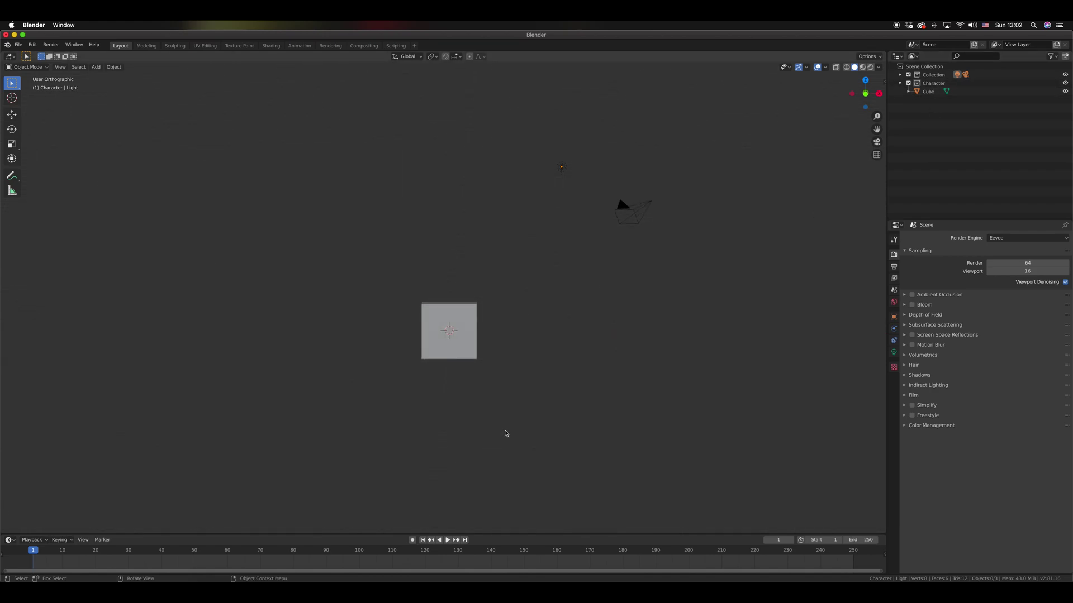
# Add a cube mesh and move it to the right of the original cube.
pyautogui.click(96, 67)
pyautogui.moveTo(117, 80)
pyautogui.hotkey('shift', 'a')
pyautogui.moveTo(549, 382)
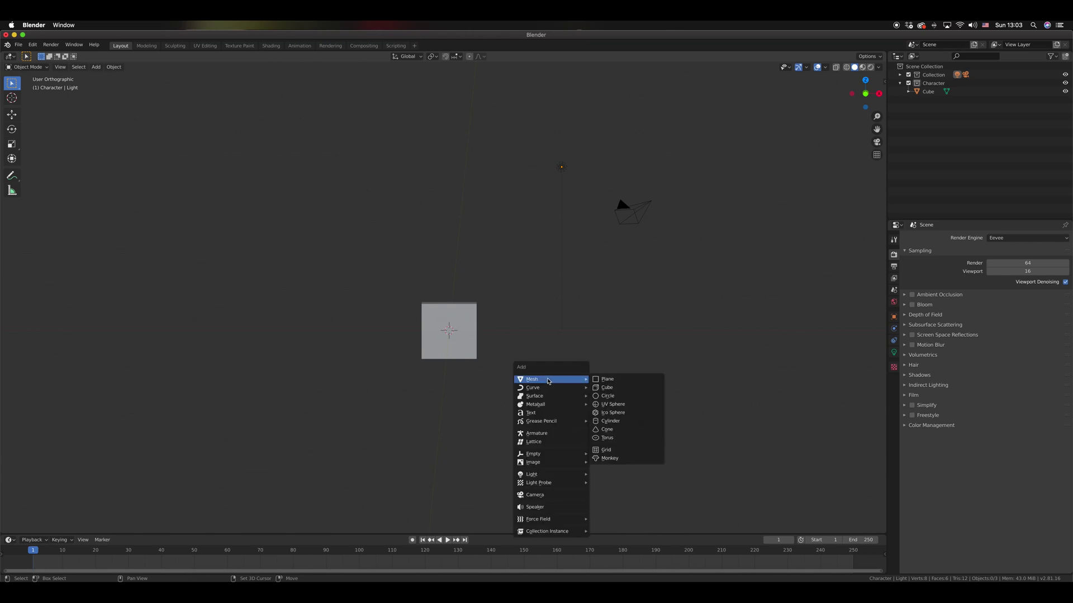
pyautogui.click(621, 391)
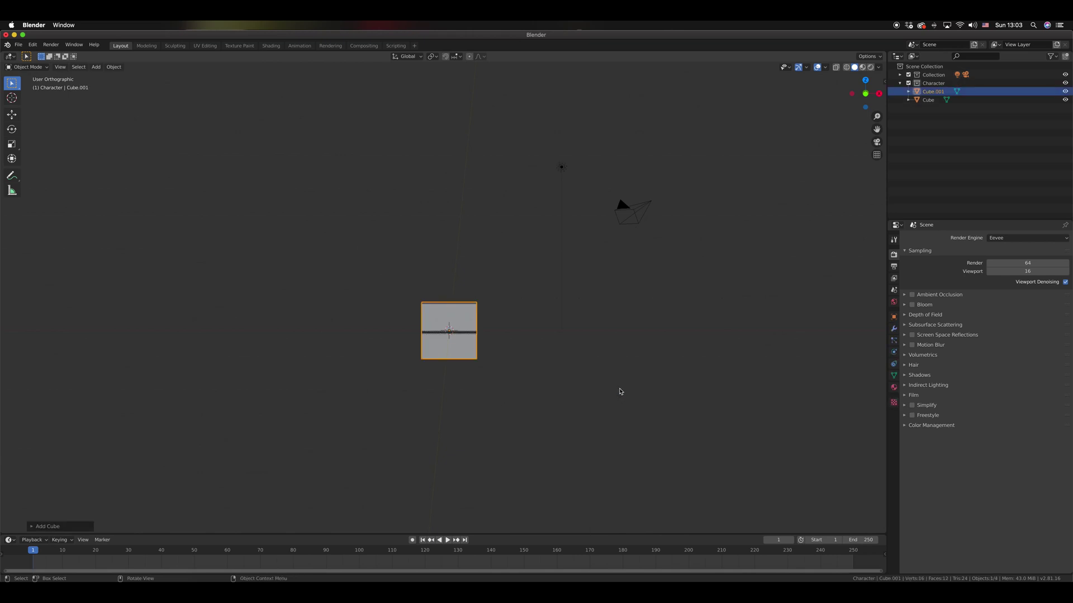
pyautogui.press('g')
pyautogui.click(634, 374)
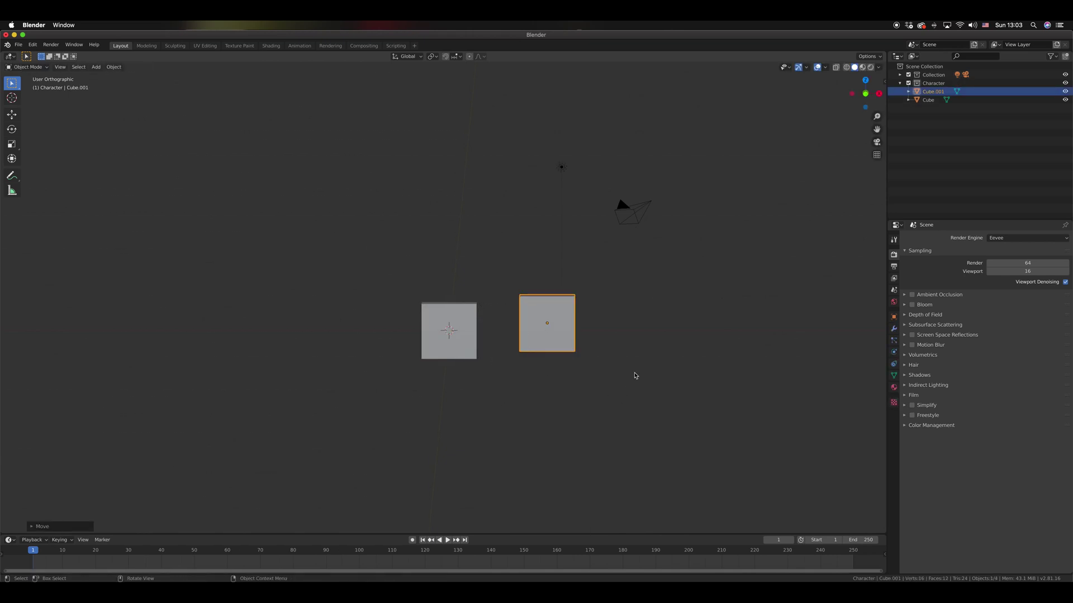
# Undo the move and the addition of the second cube.
pyautogui.scroll(5, 634, 374)
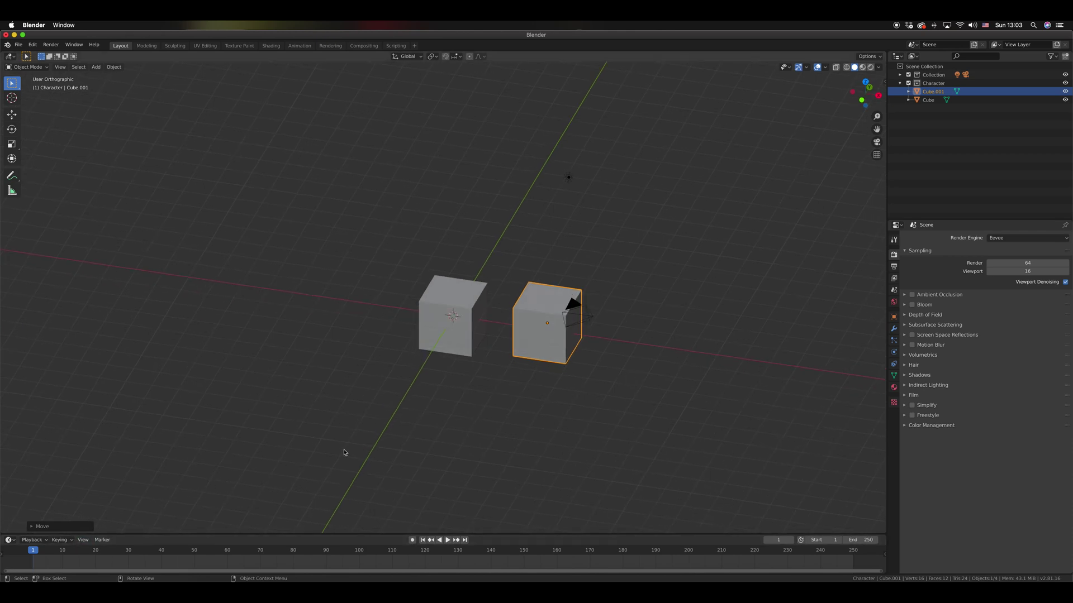
pyautogui.hotkey('ctrl', 'z')
pyautogui.hotkey('ctrl', 'z')
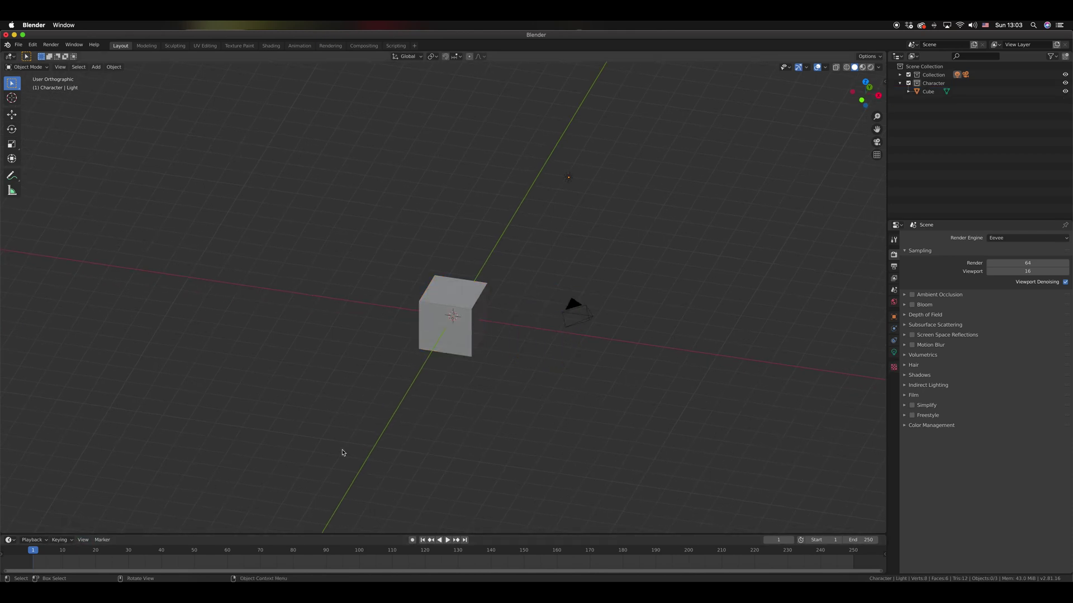
# Examine the cube, camera and light from the front and from above at several angles.
pyautogui.scroll(-5, 424, 458)
pyautogui.hscroll(-2, 424, 458)
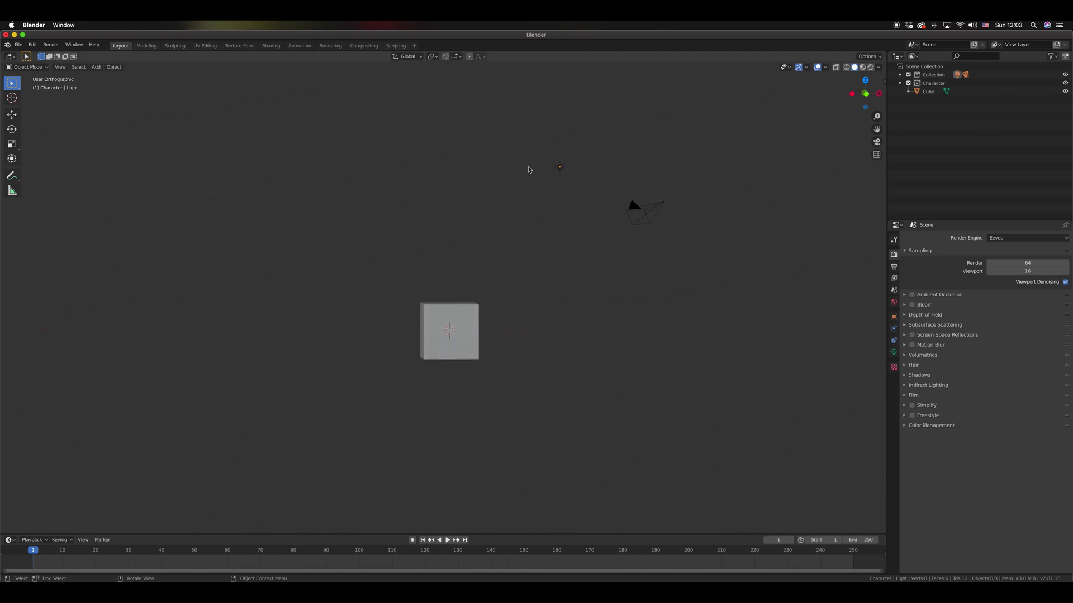
pyautogui.scroll(4, 788, 292)
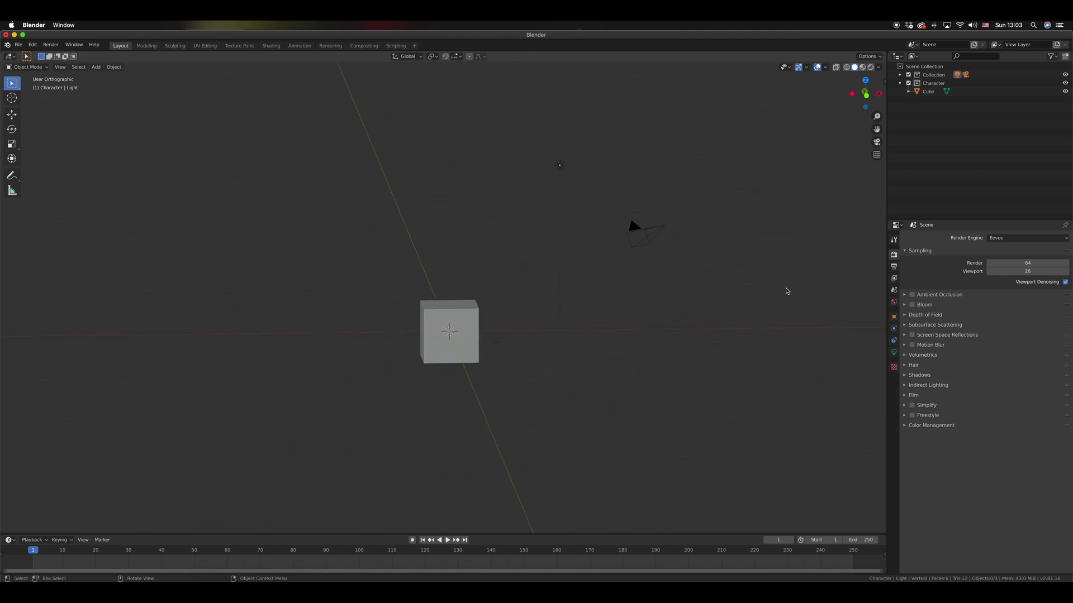
pyautogui.scroll(-2, 501, 347)
pyautogui.hscroll(-1, 501, 347)
pyautogui.hscroll(-3, 431, 340)
pyautogui.scroll(2, 439, 338)
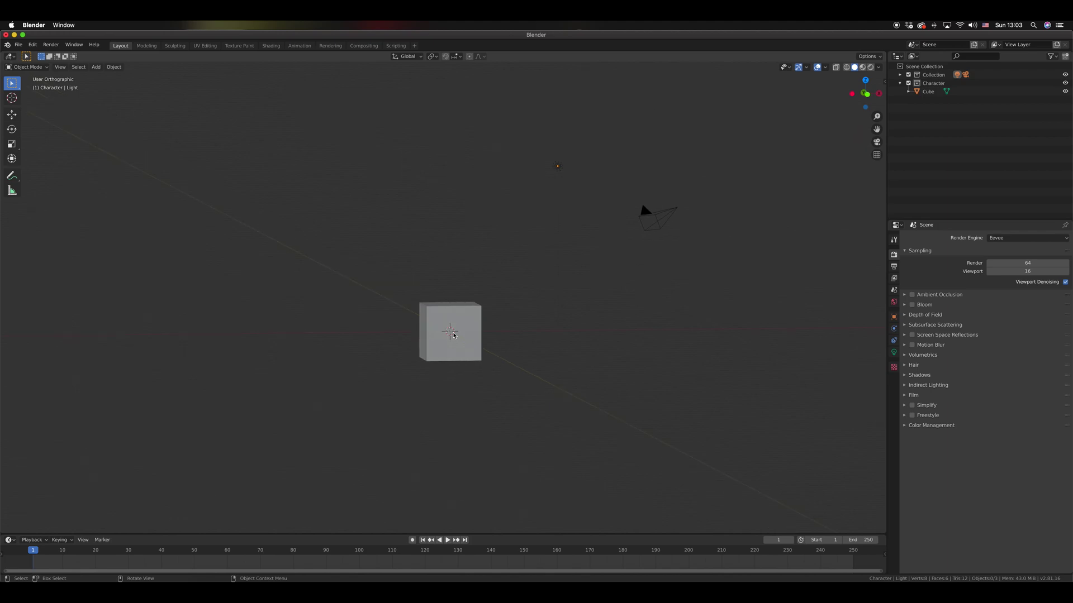
pyautogui.scroll(5, 439, 338)
pyautogui.scroll(-1, 480, 333)
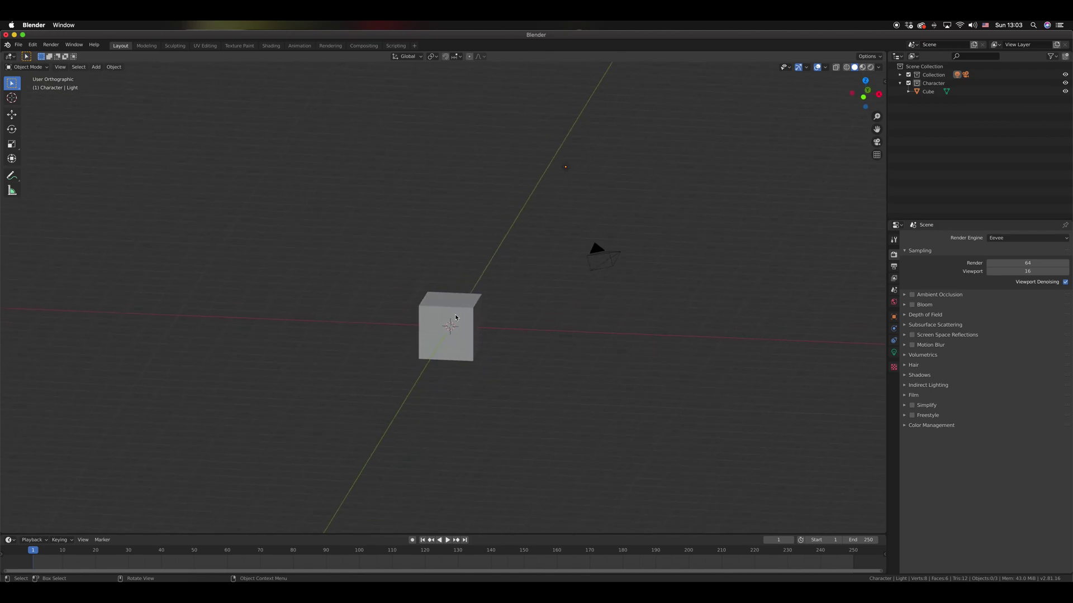
# Select the cube in the viewport.
pyautogui.click(470, 311)
pyautogui.click(532, 303)
pyautogui.click(459, 314)
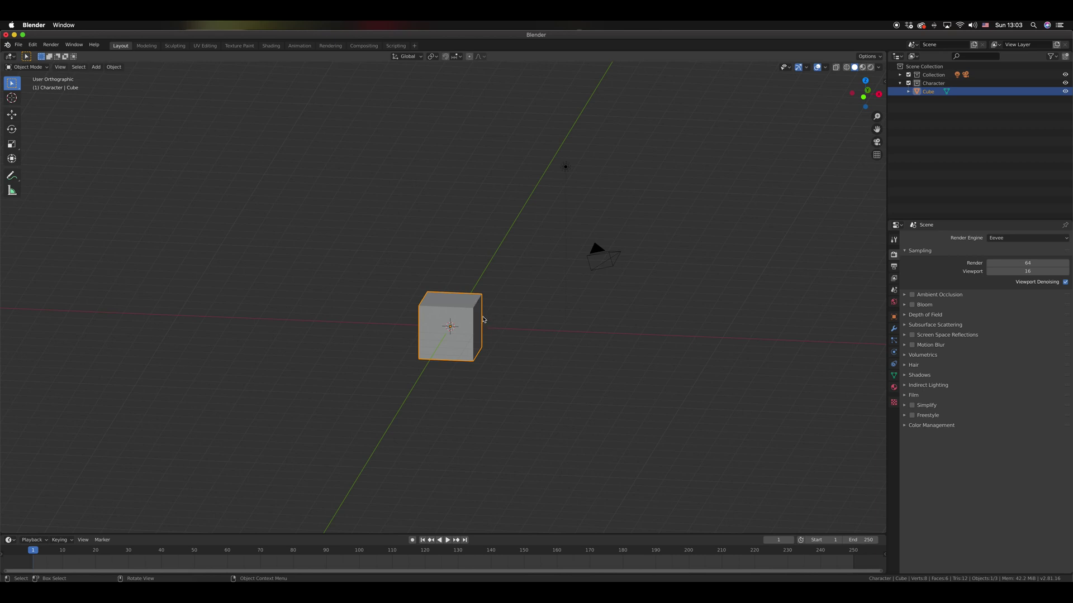
pyautogui.moveTo(488, 323); pyautogui.dragTo(483, 322, button='middle')
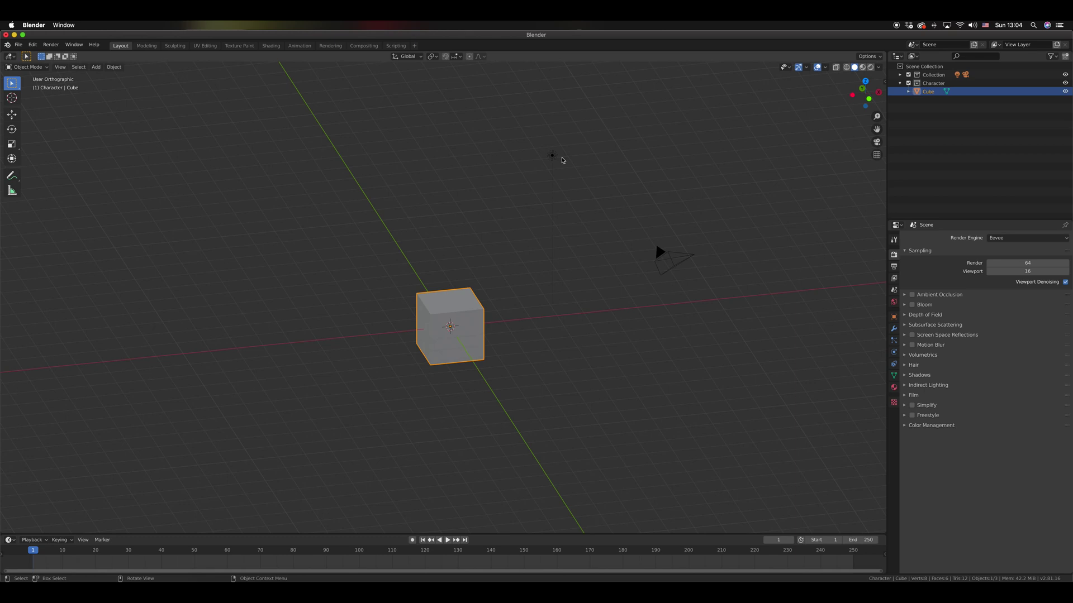
# Examine the selected cube relative to the light and camera, finishing with a near-front view.
pyautogui.moveTo(556, 161); pyautogui.dragTo(572, 179, button='middle')
pyautogui.hscroll(5, 573, 180)
pyautogui.hscroll(-5, 573, 179)
pyautogui.scroll(-3, 574, 178)
pyautogui.hscroll(2, 573, 178)
pyautogui.scroll(-1, 574, 178)
pyautogui.hscroll(1, 575, 178)
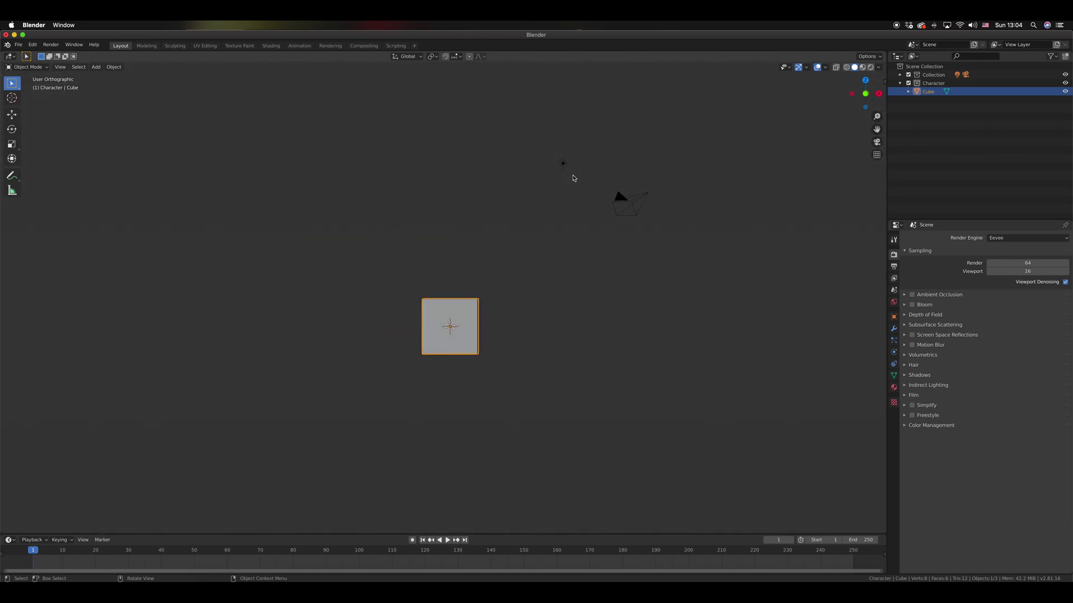